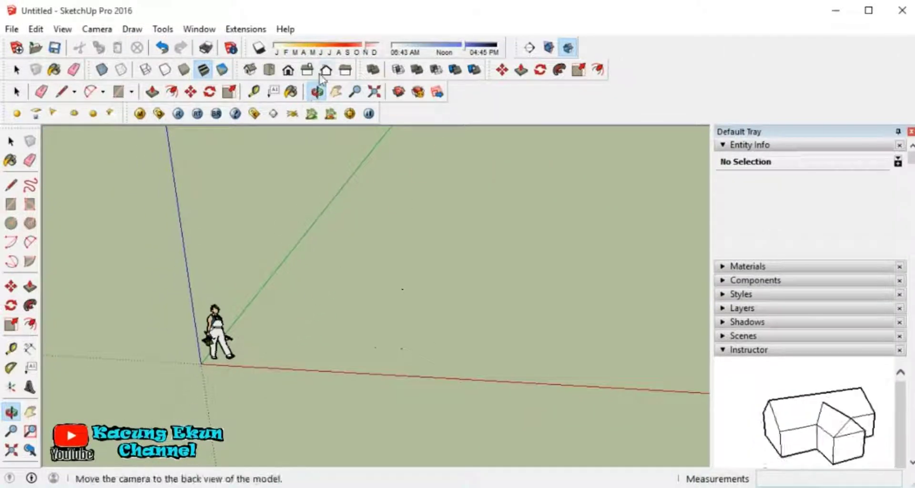
Draw a rectangular face on the ground in Top view
{"action": "left_click", "coordinate": [269, 71]}
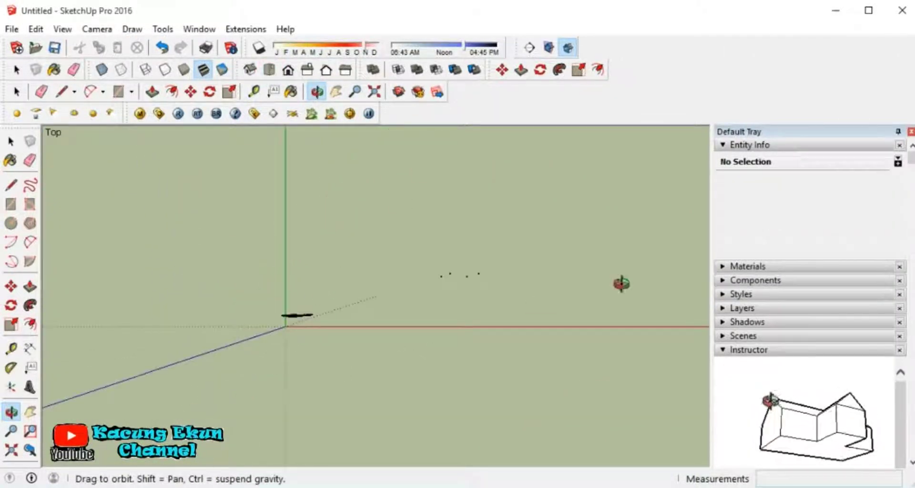
{"action": "key", "text": "r"}
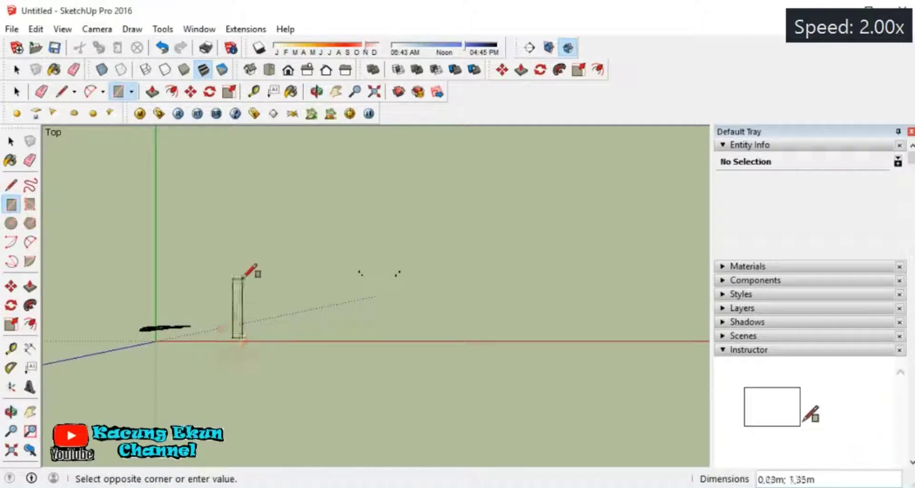
{"action": "left_click", "coordinate": [622, 200]}
{"action": "scroll", "coordinate": [481, 198], "scroll_direction": "up", "scroll_amount": 2}
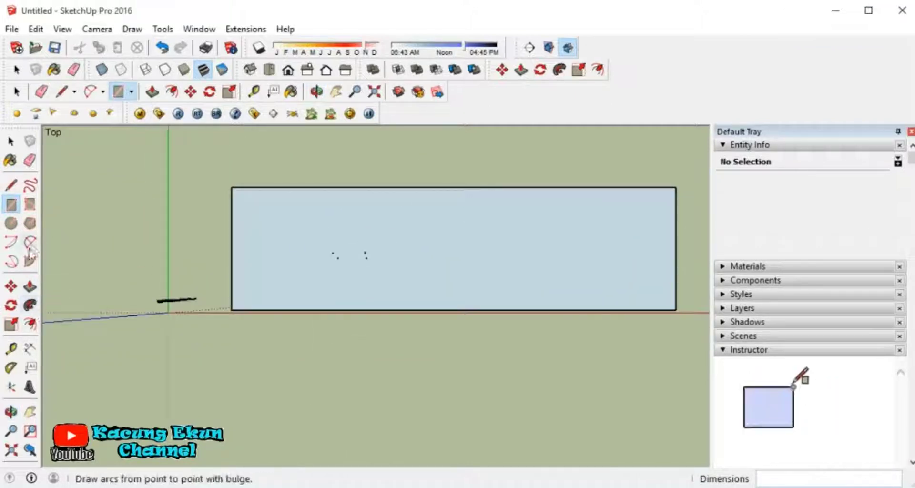
Dimension the rectangle's 3,38m height and 12,25m width
{"action": "left_click", "coordinate": [33, 349]}
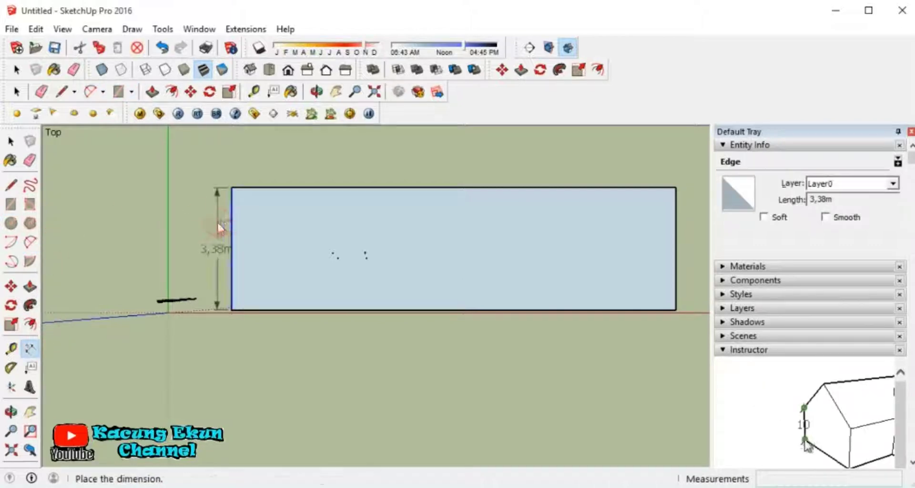
{"action": "left_click", "coordinate": [218, 225]}
{"action": "left_click", "coordinate": [316, 159]}
{"action": "scroll", "coordinate": [559, 258], "scroll_direction": "down", "scroll_amount": 1}
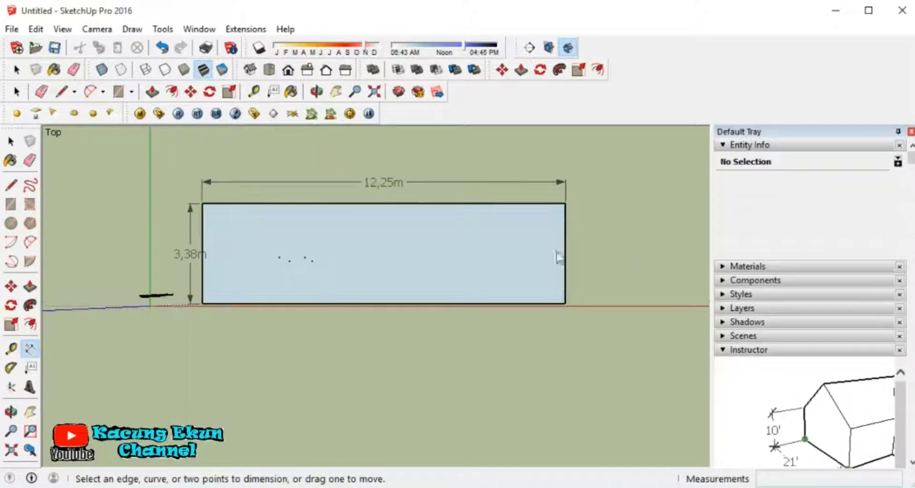
Move the right and top edges to resize the rectangle to 7,02m by 2,52m
{"action": "left_click", "coordinate": [566, 229]}
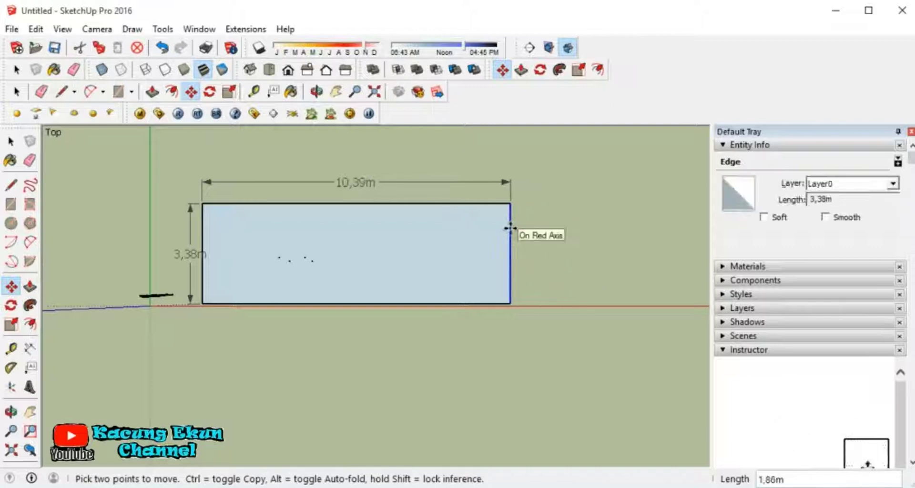
{"action": "scroll", "coordinate": [433, 237], "scroll_direction": "up", "scroll_amount": 1}
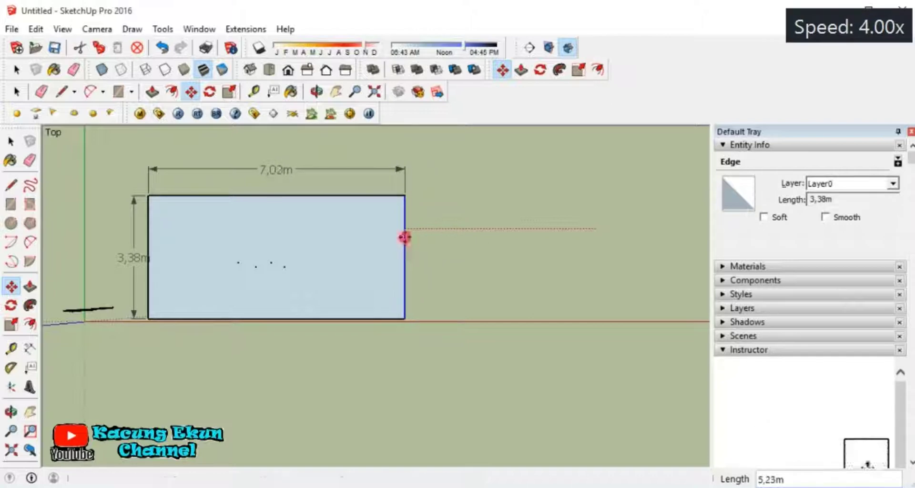
{"action": "left_click", "coordinate": [405, 237]}
{"action": "scroll", "coordinate": [143, 247], "scroll_direction": "up", "scroll_amount": 3}
{"action": "scroll", "coordinate": [291, 224], "scroll_direction": "down", "scroll_amount": 3}
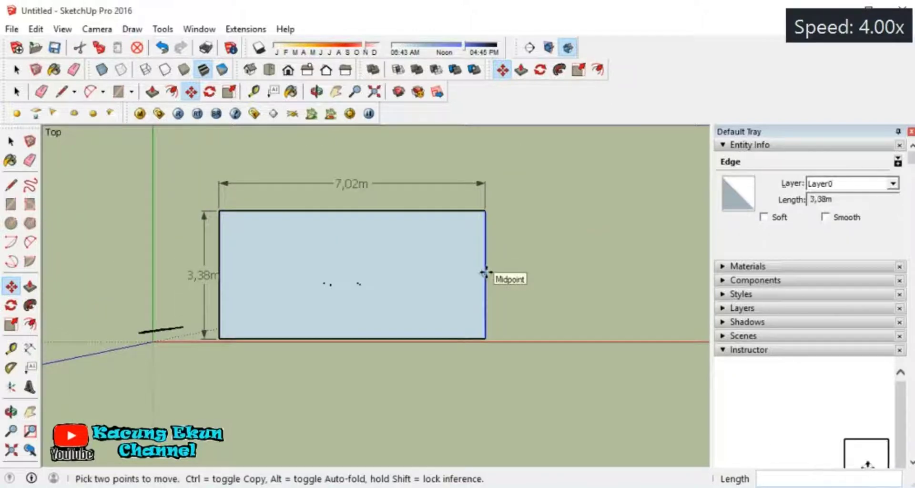
{"action": "left_click", "coordinate": [348, 211]}
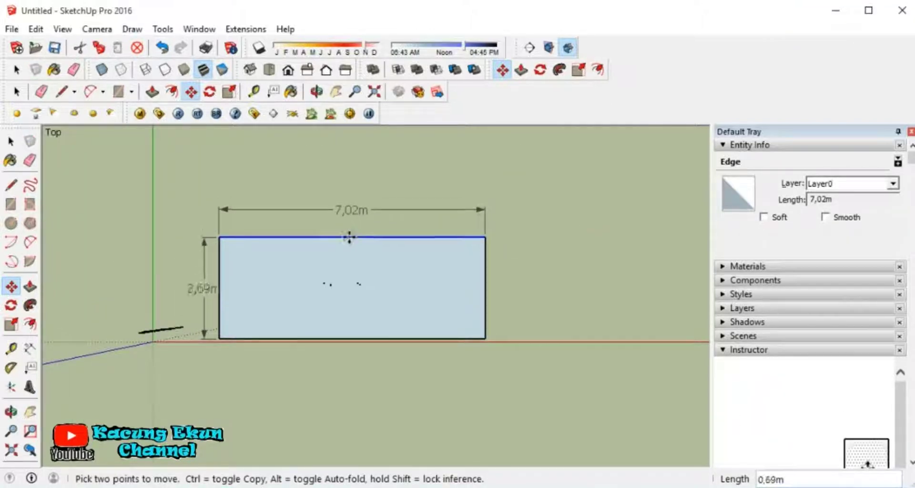
{"action": "left_click", "coordinate": [348, 241]}
{"action": "scroll", "coordinate": [151, 250], "scroll_direction": "up", "scroll_amount": 1}
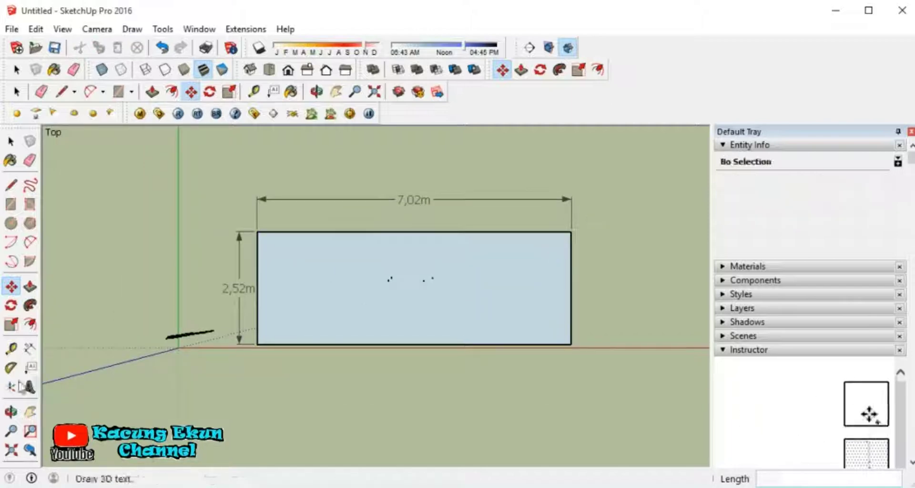
{"action": "key", "text": "t"}
{"action": "key", "text": "space"}
{"action": "key", "text": "m"}
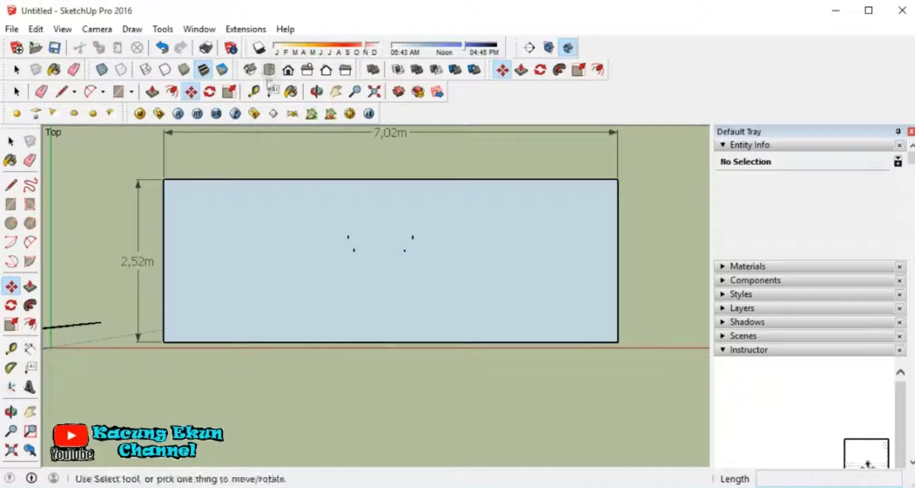
{"action": "key", "text": "F2"}
Draw a 2-point arc across the rectangle bulging 1,26m toward the bottom edge
{"action": "middle_click_drag", "start_coordinate": [253, 418], "coordinate": [402, 454]}
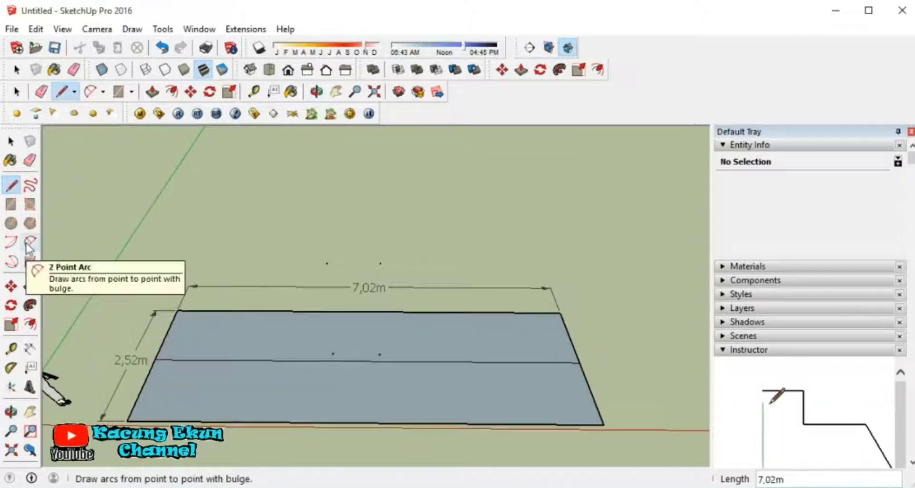
{"action": "left_click", "coordinate": [30, 242]}
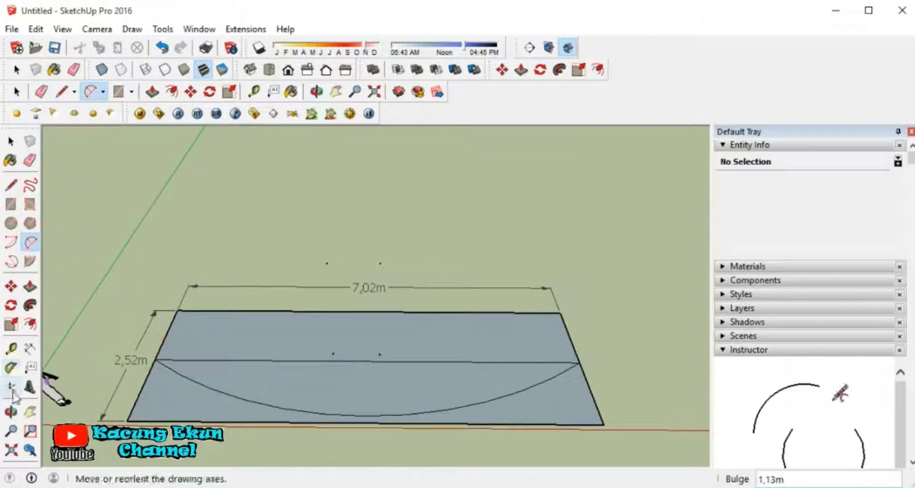
{"action": "mouse_move", "coordinate": [13, 396]}
{"action": "middle_mouse_down"}
{"action": "mouse_move", "coordinate": [388, 327]}
{"action": "mouse_move", "coordinate": [378, 341]}
{"action": "middle_mouse_up"}
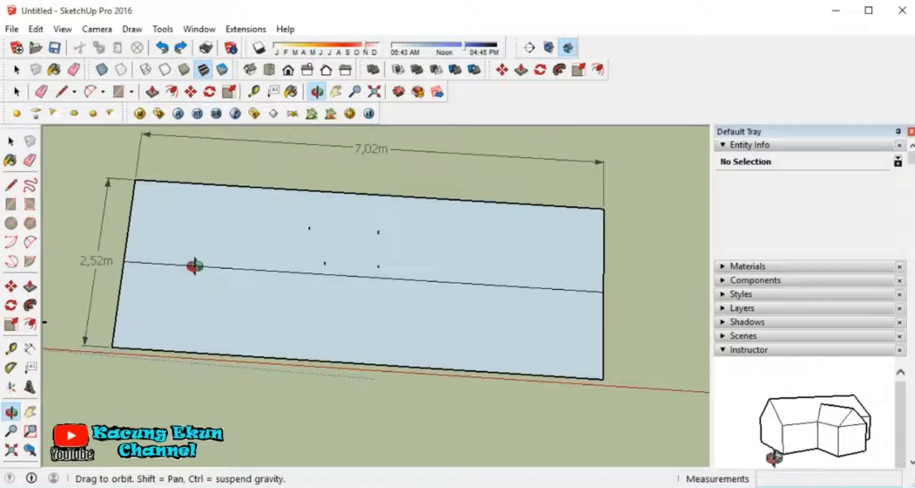
{"action": "left_click", "coordinate": [601, 292]}
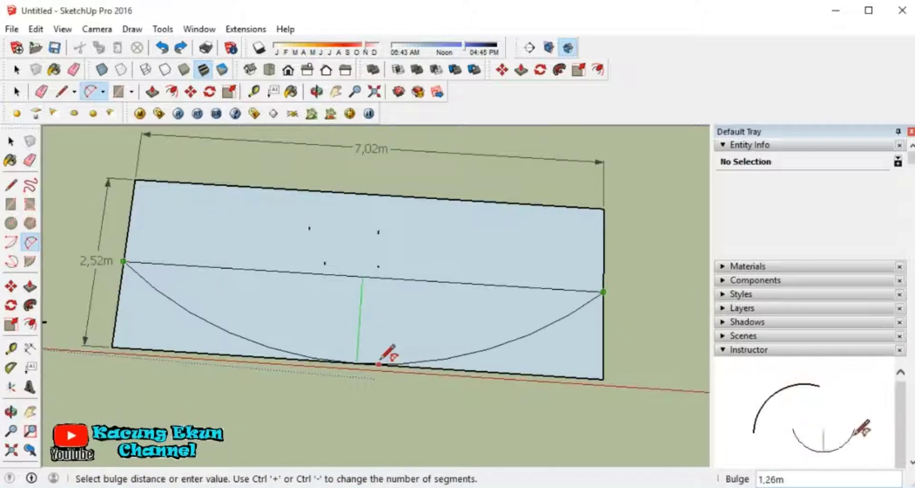
Erase the top half, leftover edges and dimensions, leaving only the curved face
{"action": "key", "text": "e"}
{"action": "mouse_move", "coordinate": [153, 180]}
{"action": "left_mouse_down"}
{"action": "mouse_move", "coordinate": [516, 219]}
{"action": "mouse_move", "coordinate": [594, 292]}
{"action": "left_mouse_up"}
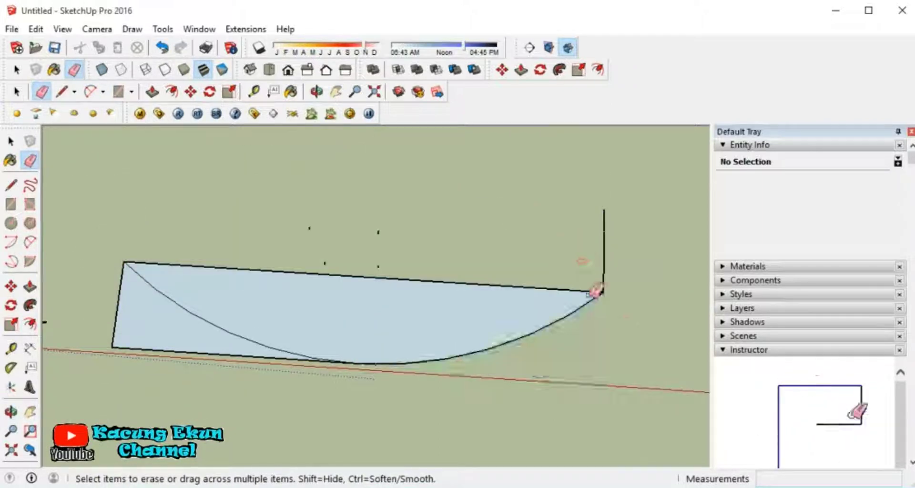
{"action": "left_click", "coordinate": [199, 348]}
{"action": "left_click", "coordinate": [11, 411]}
{"action": "mouse_move", "coordinate": [270, 159]}
{"action": "left_mouse_down"}
{"action": "mouse_move", "coordinate": [266, 326]}
{"action": "mouse_move", "coordinate": [496, 229]}
{"action": "mouse_move", "coordinate": [271, 321]}
{"action": "left_mouse_up"}
Extrude the curved face 1,5m upward, then undo it to keep the face flat
{"action": "key", "text": "p"}
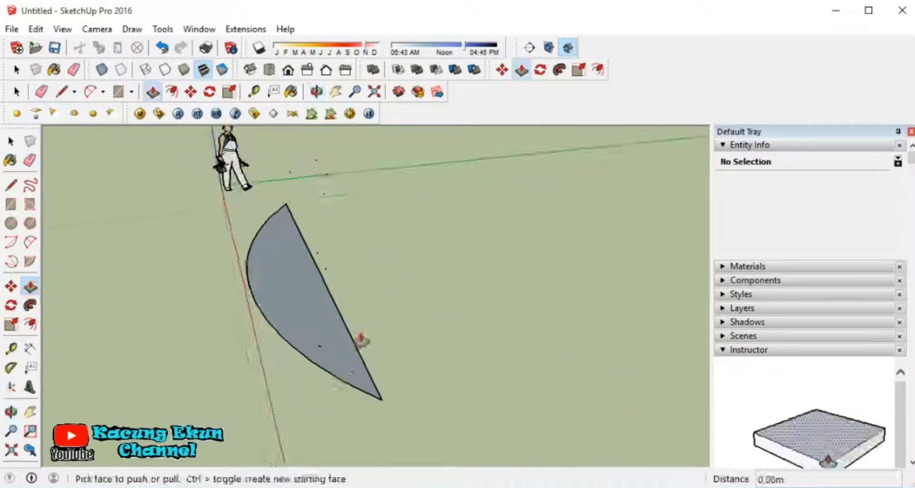
{"action": "left_click_drag", "start_coordinate": [362, 340], "coordinate": [334, 255]}
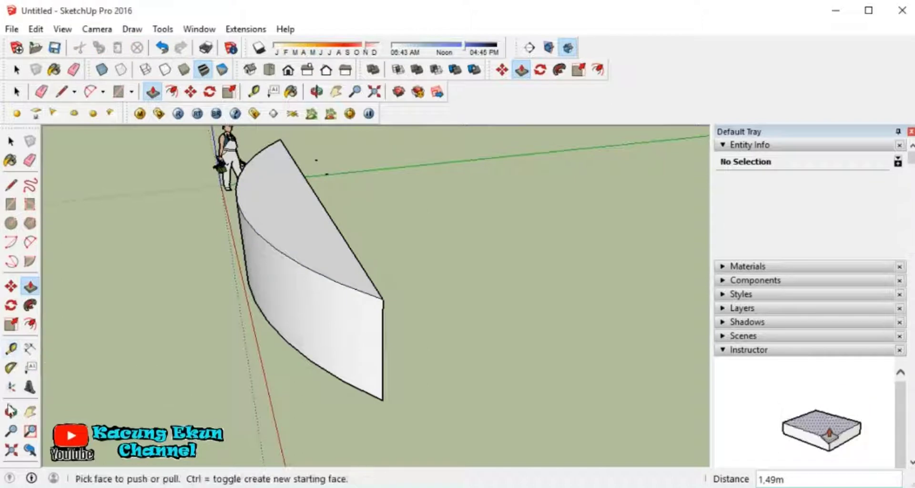
{"action": "mouse_move", "coordinate": [317, 157]}
{"action": "middle_mouse_down"}
{"action": "mouse_move", "coordinate": [587, 211]}
{"action": "mouse_move", "coordinate": [248, 239]}
{"action": "middle_mouse_up"}
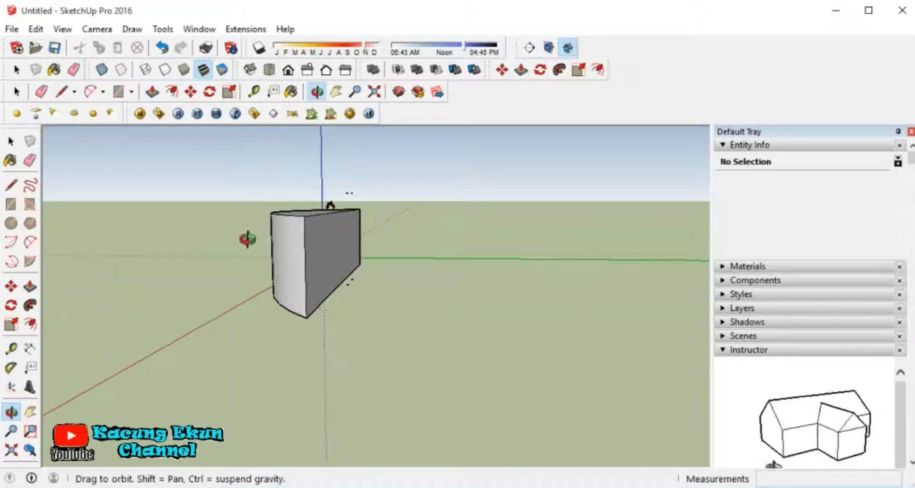
{"action": "left_click", "coordinate": [162, 47]}
Close a small rectangular face at the hull's pointed end
{"action": "mouse_move", "coordinate": [321, 286]}
{"action": "left_mouse_down"}
{"action": "mouse_move", "coordinate": [321, 363]}
{"action": "mouse_move", "coordinate": [499, 374]}
{"action": "mouse_move", "coordinate": [627, 194]}
{"action": "left_mouse_up"}
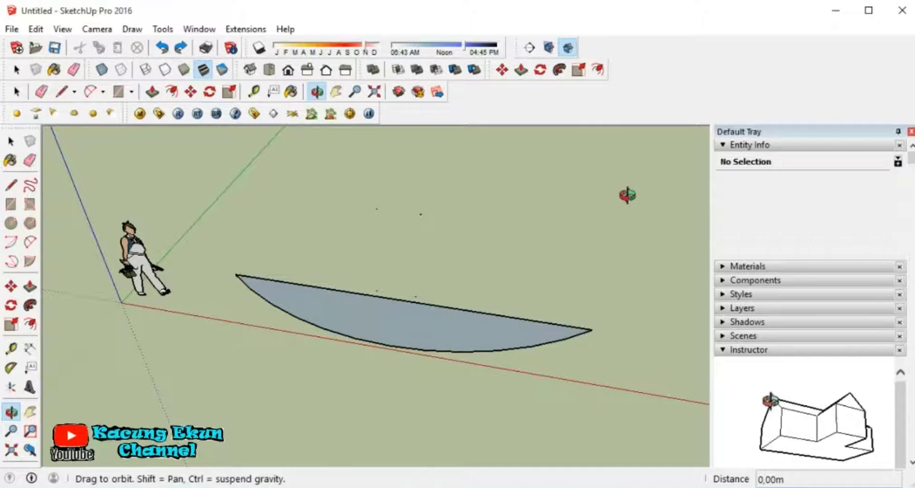
{"action": "left_click", "coordinate": [344, 265]}
{"action": "middle_click_drag", "start_coordinate": [358, 265], "coordinate": [42, 247]}
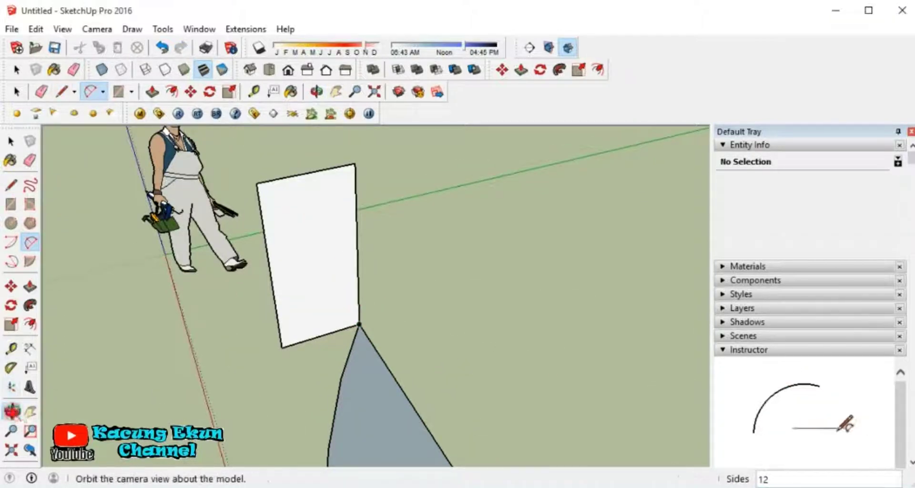
Try a circle and an angled protractor guide at the tip, undoing both
{"action": "left_click", "coordinate": [12, 411]}
{"action": "left_click_drag", "start_coordinate": [489, 326], "coordinate": [370, 218]}
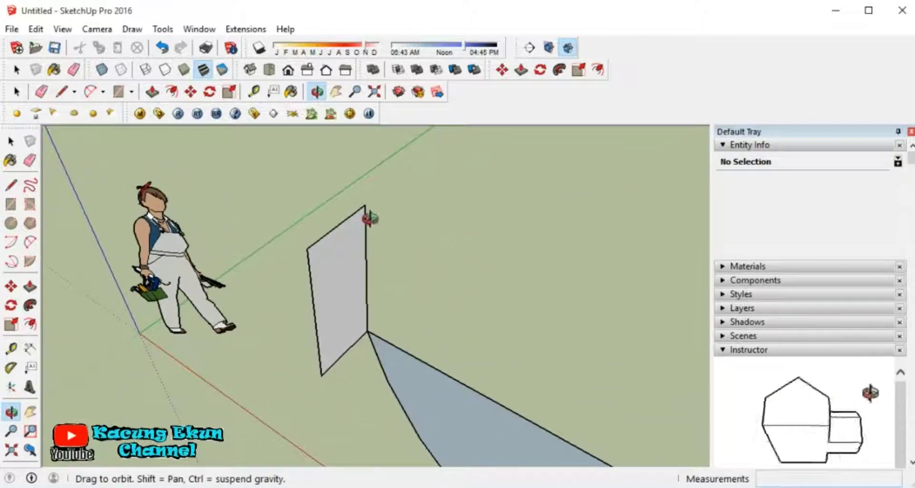
{"action": "left_click_drag", "start_coordinate": [387, 432], "coordinate": [477, 410]}
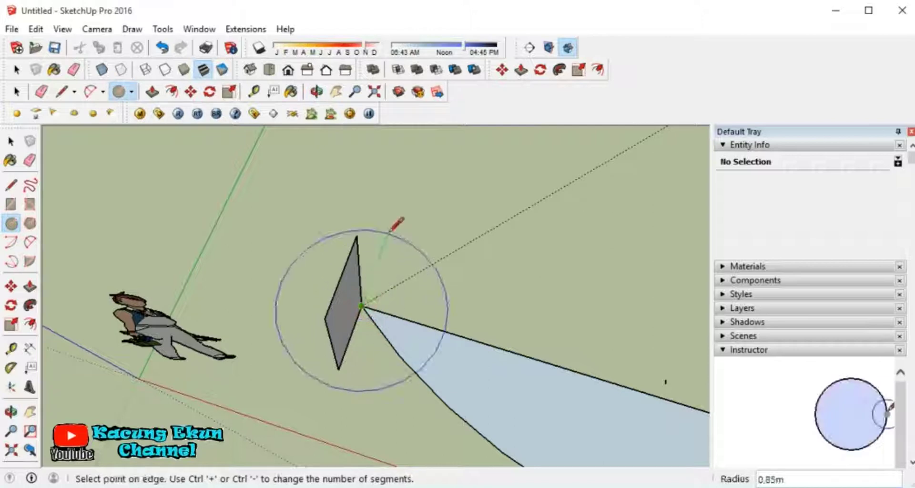
{"action": "left_click", "coordinate": [388, 230]}
{"action": "left_click", "coordinate": [163, 48]}
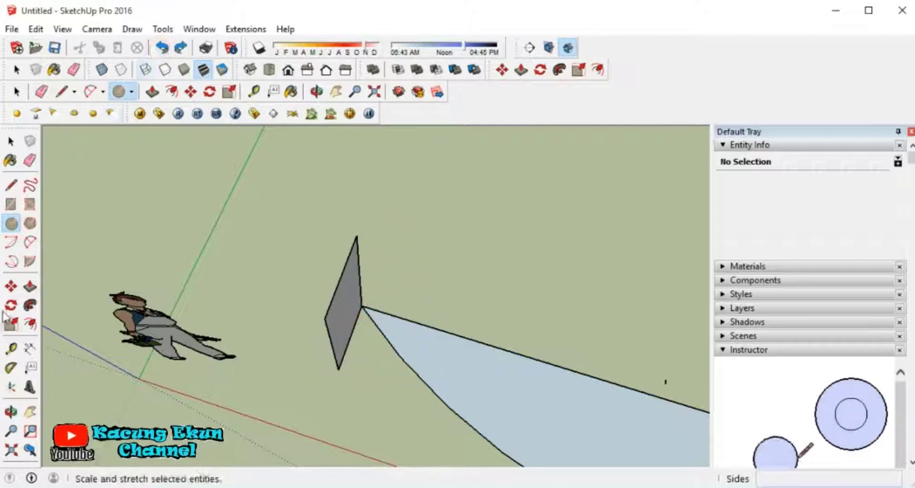
{"action": "left_click", "coordinate": [13, 369]}
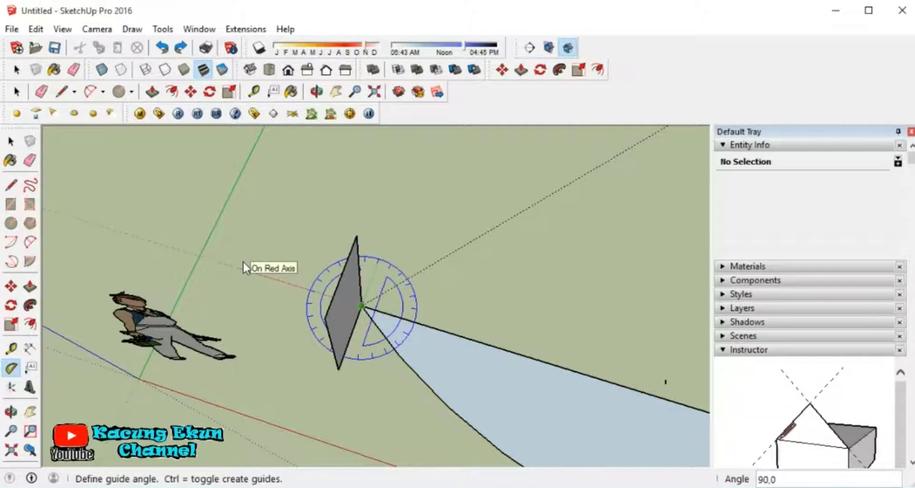
{"action": "left_click", "coordinate": [243, 263]}
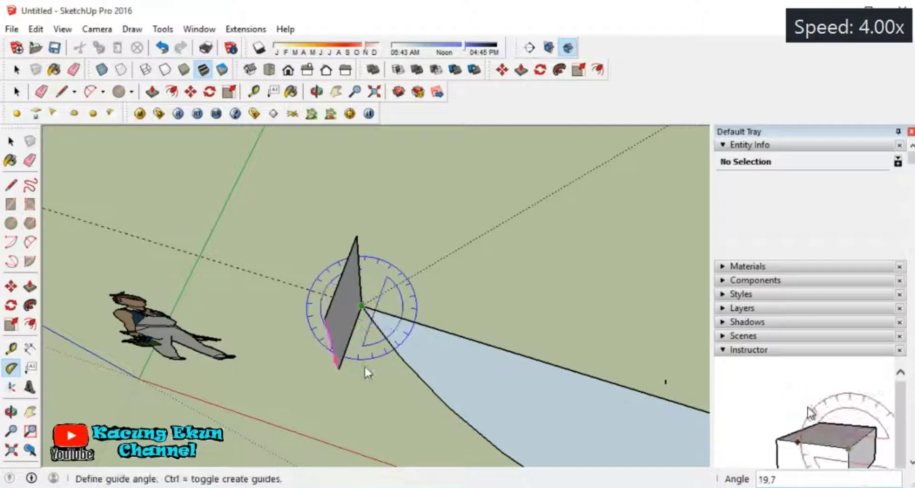
{"action": "key", "text": "ctrl+z"}
Select the small face with its edges and rotate it to stand vertical
{"action": "triple_click", "coordinate": [347, 301]}
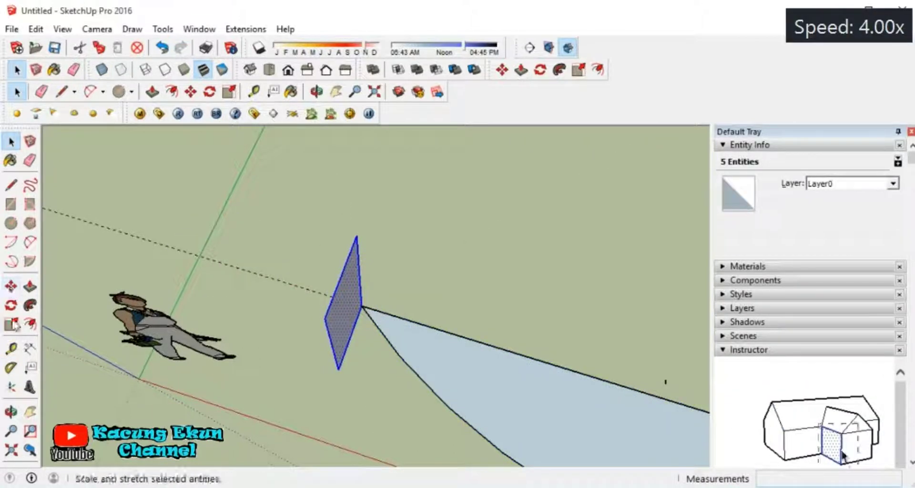
{"action": "left_click", "coordinate": [362, 306]}
{"action": "left_click", "coordinate": [360, 222]}
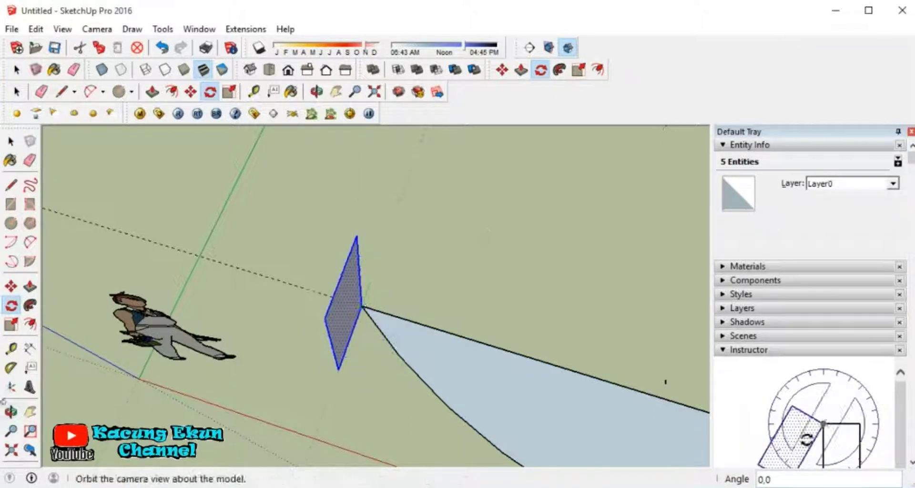
{"action": "mouse_move", "coordinate": [360, 222]}
{"action": "middle_mouse_down"}
{"action": "mouse_move", "coordinate": [353, 365]}
{"action": "mouse_move", "coordinate": [338, 357]}
{"action": "middle_mouse_up"}
Push/Pull the thin upright rectangle into a tall box at the hull's tip
{"action": "key", "text": "o"}
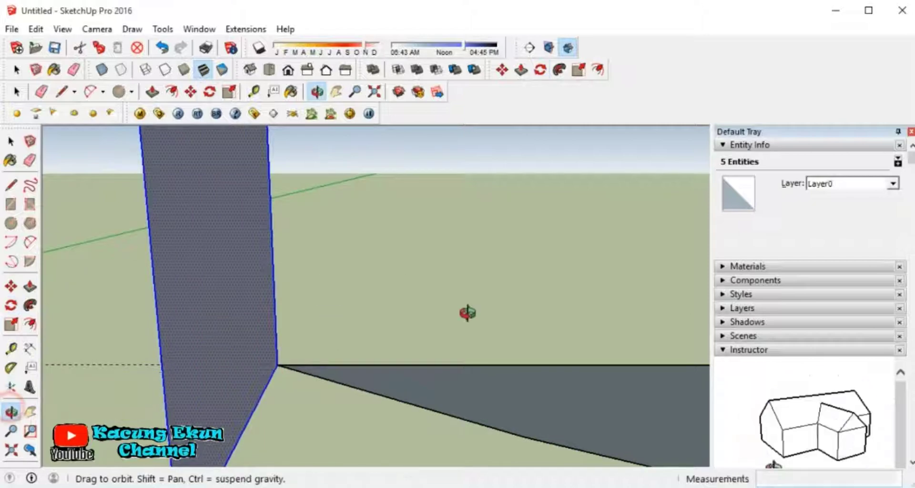
{"action": "scroll", "coordinate": [352, 342], "scroll_direction": "down", "scroll_amount": 5}
{"action": "left_click_drag", "start_coordinate": [351, 342], "coordinate": [317, 332]}
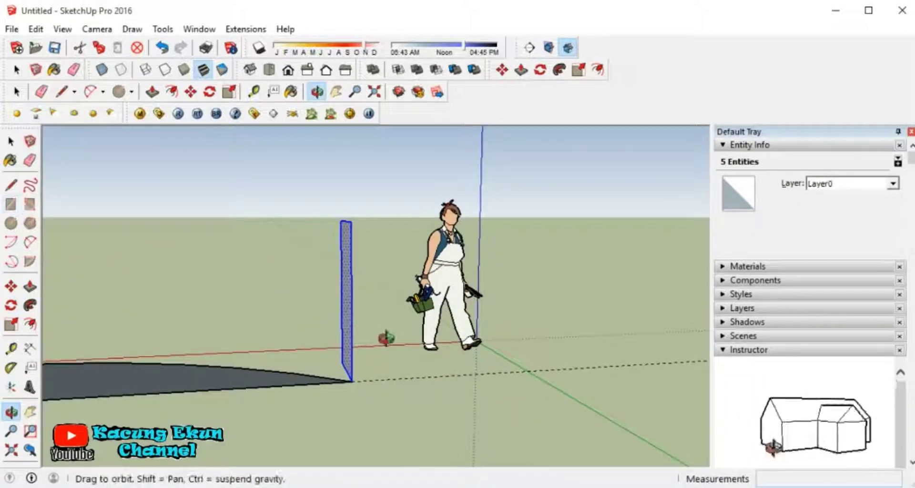
{"action": "left_click_drag", "start_coordinate": [386, 337], "coordinate": [350, 339]}
{"action": "left_click", "coordinate": [12, 141]}
{"action": "key", "text": "p"}
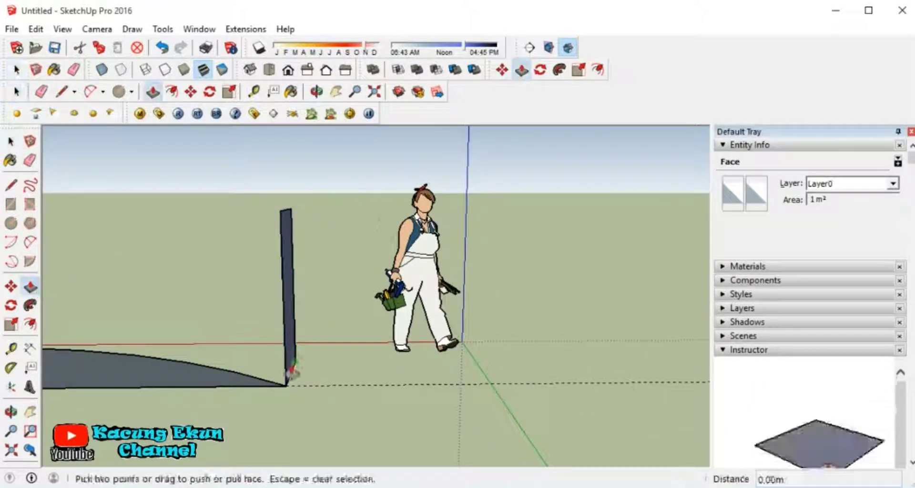
{"action": "left_click_drag", "start_coordinate": [295, 362], "coordinate": [342, 377]}
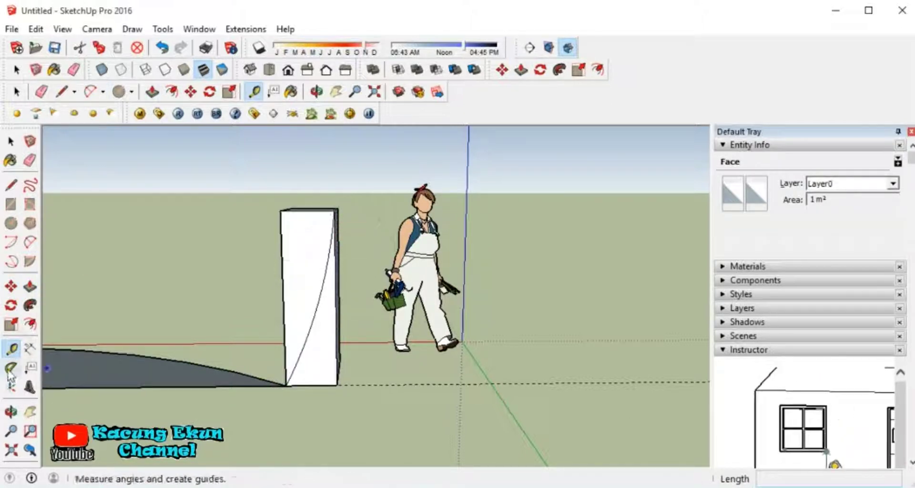
{"action": "left_click", "coordinate": [11, 412]}
{"action": "left_click_drag", "start_coordinate": [408, 439], "coordinate": [332, 336]}
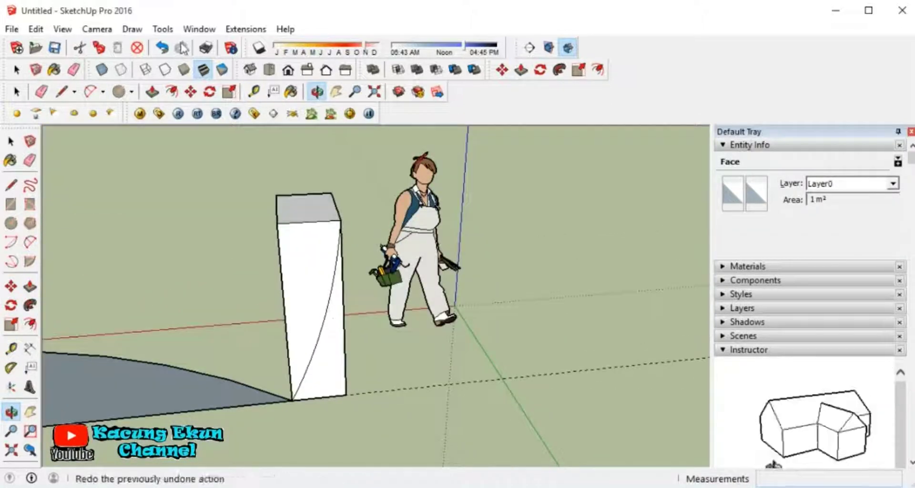
Draw an arc across the box's front face starting from its top corner
{"action": "left_click", "coordinate": [30, 243]}
{"action": "scroll", "coordinate": [297, 384], "scroll_direction": "up", "scroll_amount": 3}
{"action": "left_click", "coordinate": [346, 193]}
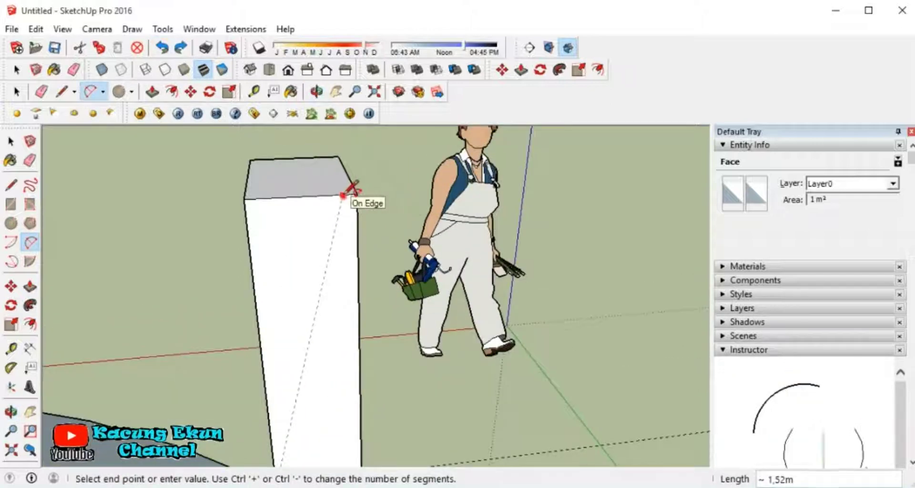
{"action": "left_click", "coordinate": [344, 194]}
{"action": "scroll", "coordinate": [344, 194], "scroll_direction": "up", "scroll_amount": 2}
{"action": "scroll", "coordinate": [368, 249], "scroll_direction": "down", "scroll_amount": 2}
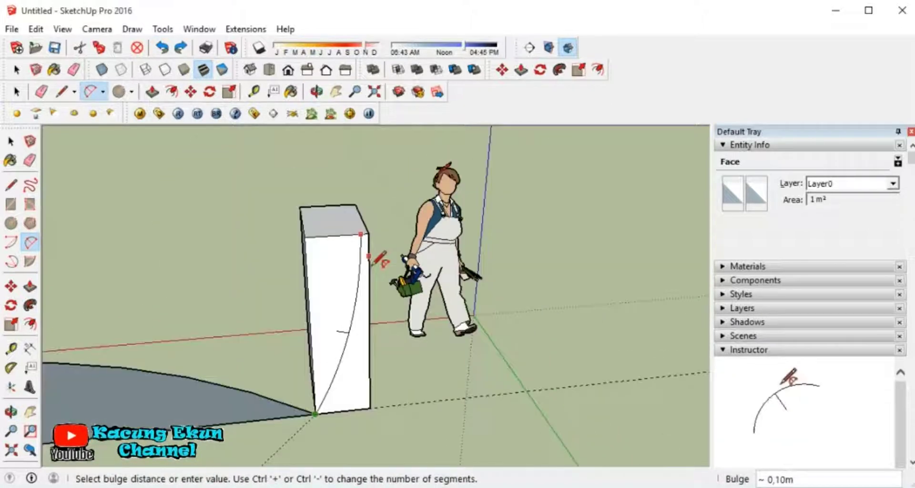
{"action": "left_click", "coordinate": [377, 295]}
{"action": "scroll", "coordinate": [327, 229], "scroll_direction": "up", "scroll_amount": 2}
{"action": "scroll", "coordinate": [281, 386], "scroll_direction": "up", "scroll_amount": 2}
{"action": "scroll", "coordinate": [275, 391], "scroll_direction": "down", "scroll_amount": 3}
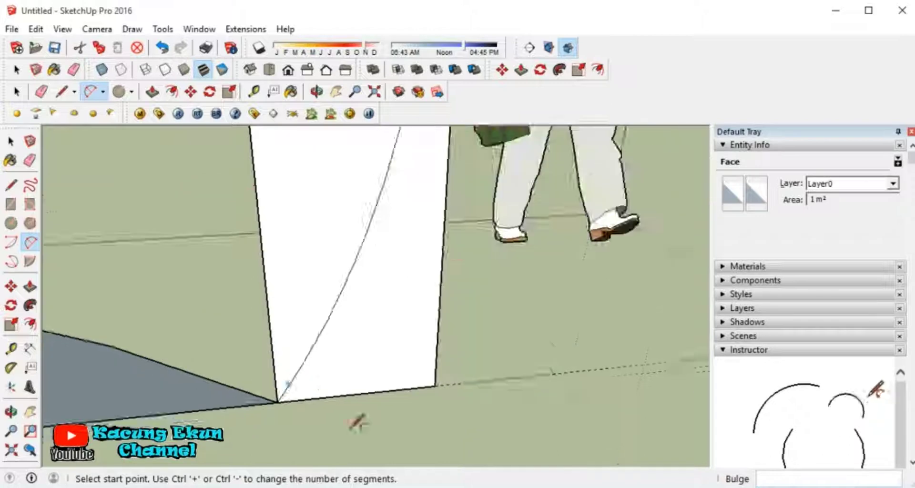
{"action": "scroll", "coordinate": [353, 423], "scroll_direction": "down", "scroll_amount": 3}
{"action": "left_click", "coordinate": [30, 325]}
{"action": "scroll", "coordinate": [371, 179], "scroll_direction": "up", "scroll_amount": 3}
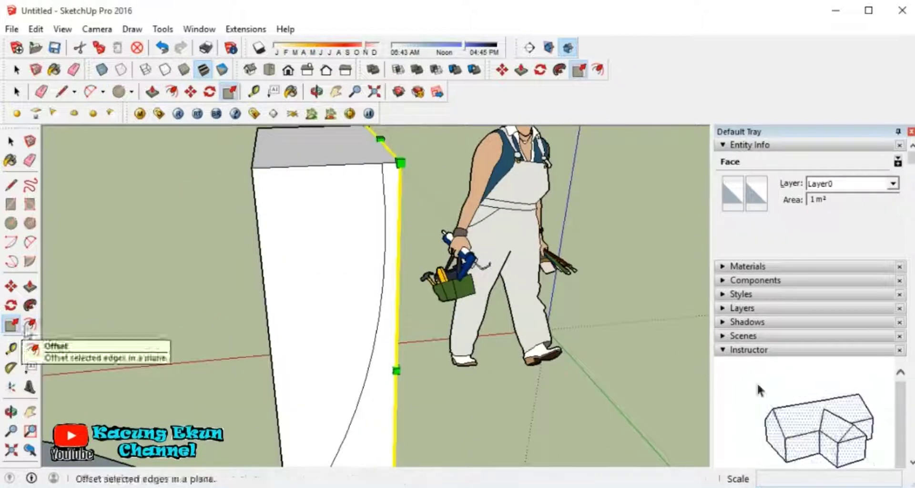
Offset the front face outline inward and draw an inner arc parallel to the first
{"action": "left_click", "coordinate": [15, 327]}
{"action": "left_click", "coordinate": [371, 210]}
{"action": "left_click", "coordinate": [370, 216]}
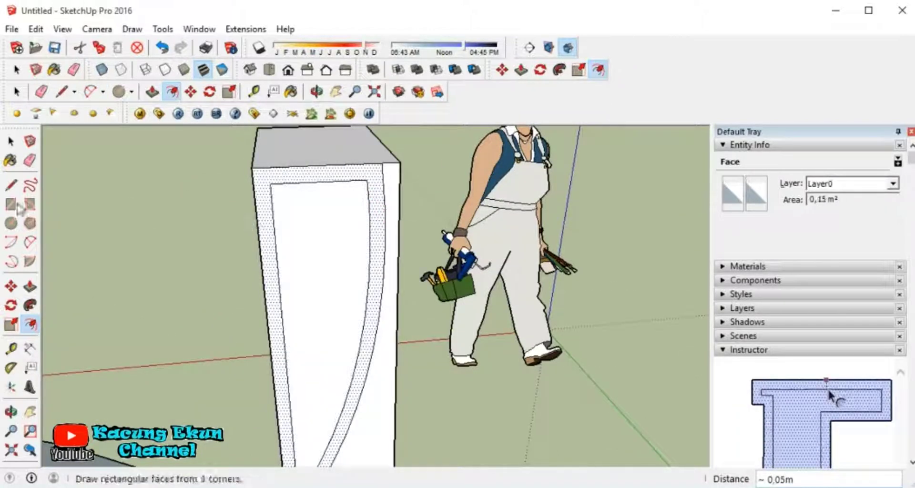
{"action": "left_click", "coordinate": [30, 243]}
{"action": "scroll", "coordinate": [366, 180], "scroll_direction": "up", "scroll_amount": 3}
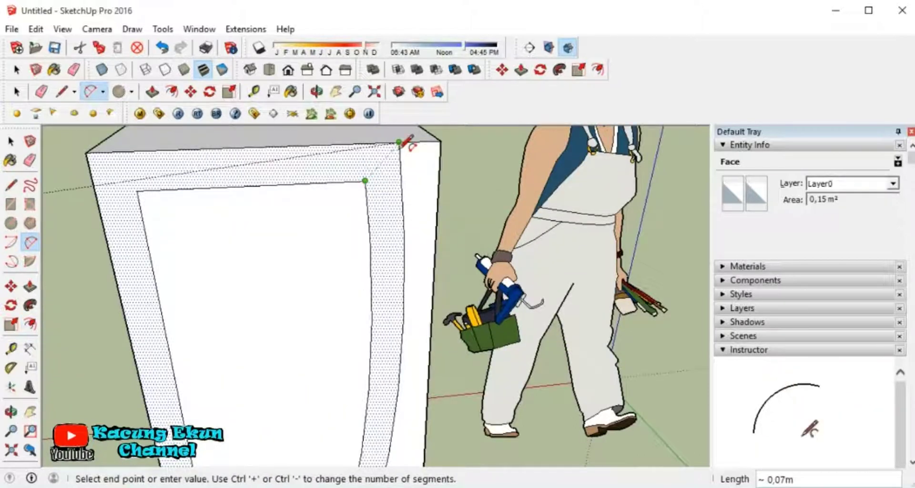
{"action": "left_click", "coordinate": [371, 151]}
{"action": "scroll", "coordinate": [370, 151], "scroll_direction": "down", "scroll_amount": 3}
{"action": "left_click", "coordinate": [30, 160]}
{"action": "left_click", "coordinate": [296, 174]}
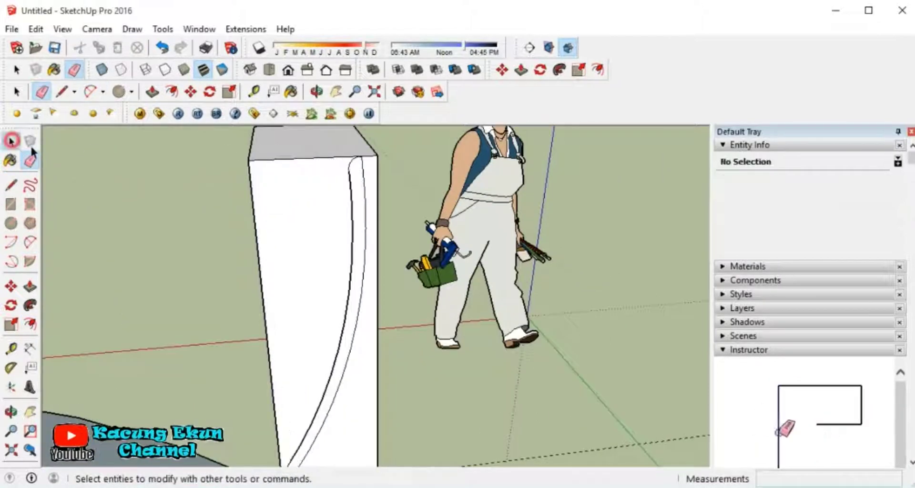
Erase the small stray edges at the arc corner
{"action": "left_click", "coordinate": [11, 141]}
{"action": "scroll", "coordinate": [370, 151], "scroll_direction": "up", "scroll_amount": 2}
{"action": "scroll", "coordinate": [370, 156], "scroll_direction": "up", "scroll_amount": 2}
{"action": "key", "text": "l"}
{"action": "scroll", "coordinate": [368, 202], "scroll_direction": "up", "scroll_amount": 1}
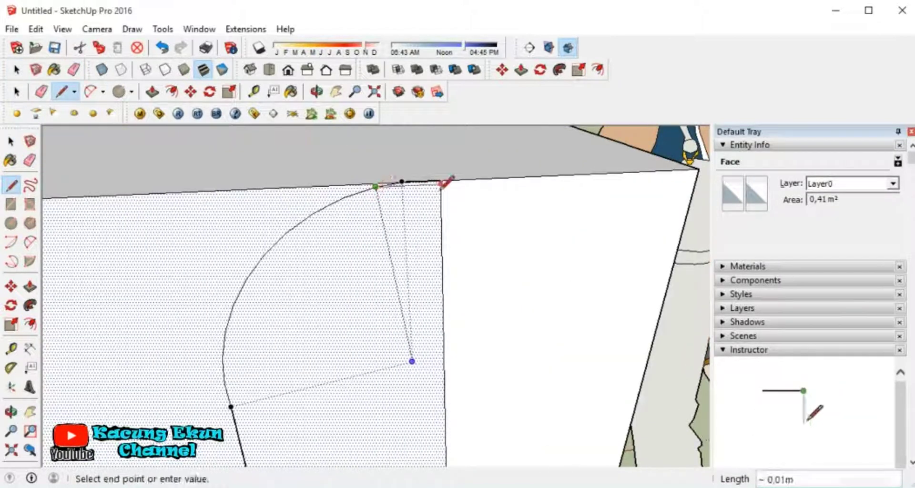
{"action": "key", "text": "Escape"}
{"action": "left_click", "coordinate": [30, 141]}
{"action": "key", "text": "Escape"}
{"action": "left_click", "coordinate": [30, 160]}
{"action": "scroll", "coordinate": [419, 174], "scroll_direction": "up", "scroll_amount": 3}
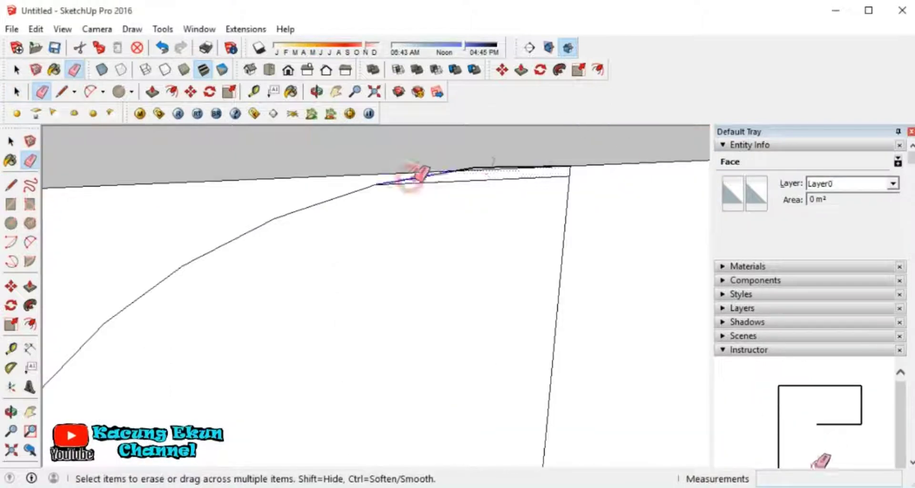
{"action": "left_click_drag", "start_coordinate": [419, 174], "coordinate": [553, 177]}
{"action": "scroll", "coordinate": [374, 302], "scroll_direction": "down", "scroll_amount": 5}
{"action": "scroll", "coordinate": [302, 151], "scroll_direction": "up", "scroll_amount": 3}
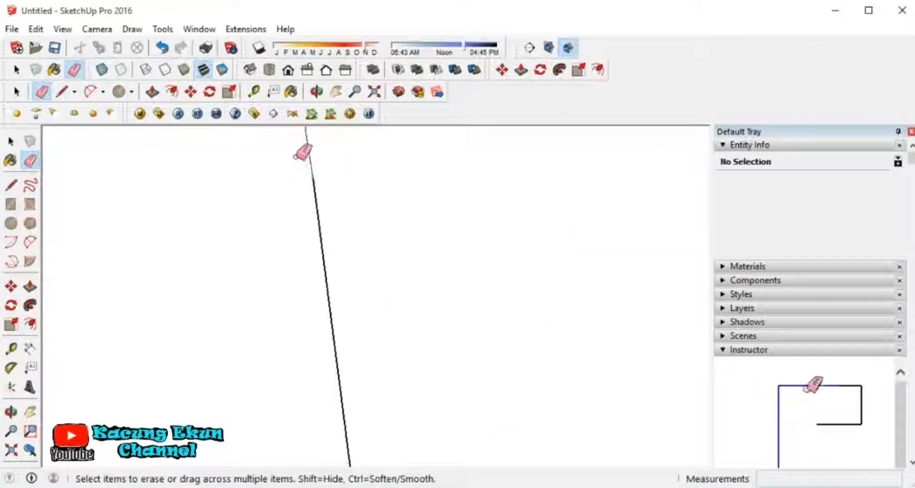
{"action": "scroll", "coordinate": [368, 267], "scroll_direction": "up", "scroll_amount": 2}
Draw a line to the face edge that closes off the curved strip
{"action": "key", "text": "space"}
{"action": "scroll", "coordinate": [486, 290], "scroll_direction": "down", "scroll_amount": 2}
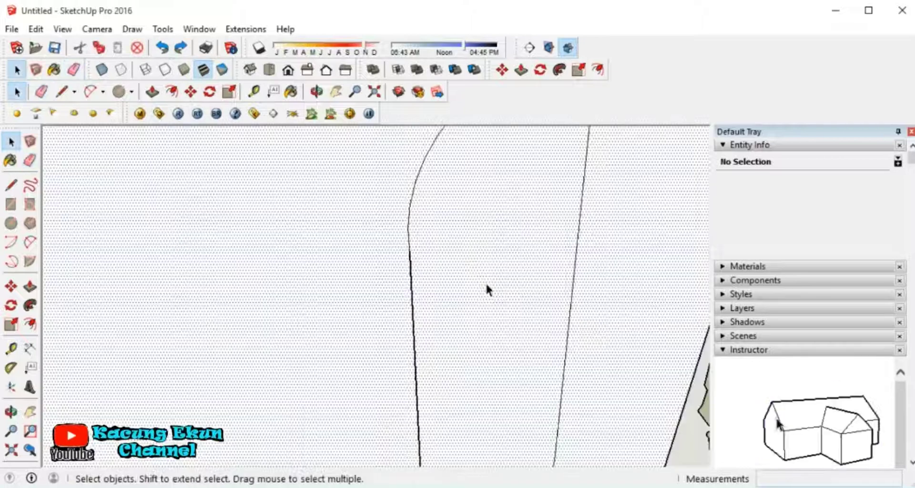
{"action": "left_click", "coordinate": [487, 289]}
{"action": "scroll", "coordinate": [486, 290], "scroll_direction": "down", "scroll_amount": 3}
{"action": "scroll", "coordinate": [372, 420], "scroll_direction": "up", "scroll_amount": 4}
{"action": "key", "text": "l"}
{"action": "left_click", "coordinate": [362, 424]}
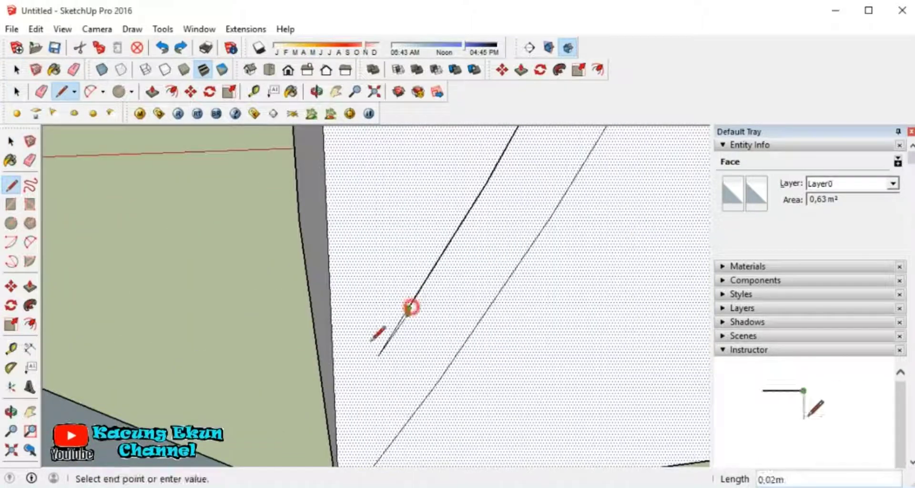
{"action": "left_click", "coordinate": [378, 386]}
{"action": "key", "text": "e"}
{"action": "scroll", "coordinate": [445, 305], "scroll_direction": "down", "scroll_amount": 2}
{"action": "scroll", "coordinate": [443, 306], "scroll_direction": "down", "scroll_amount": 2}
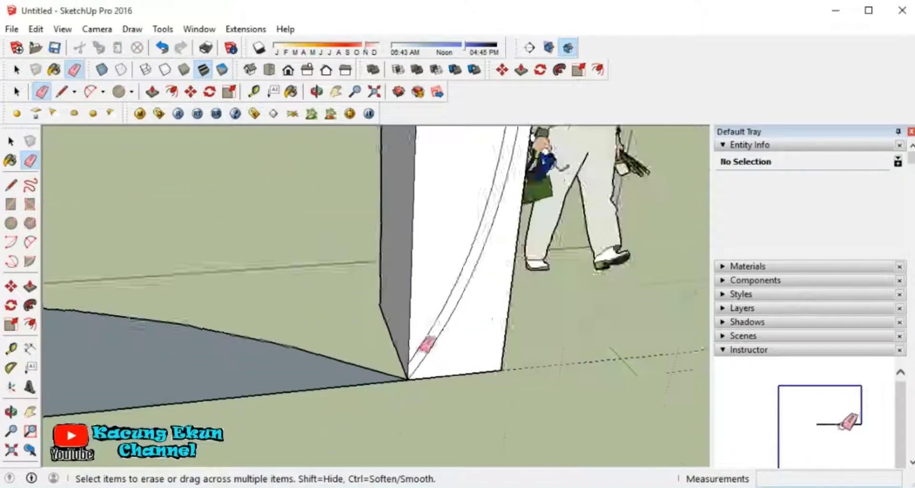
{"action": "scroll", "coordinate": [424, 352], "scroll_direction": "down", "scroll_amount": 2}
Push/Pull the curved strip into the box
{"action": "key", "text": "p"}
{"action": "left_click_drag", "start_coordinate": [419, 321], "coordinate": [386, 221]}
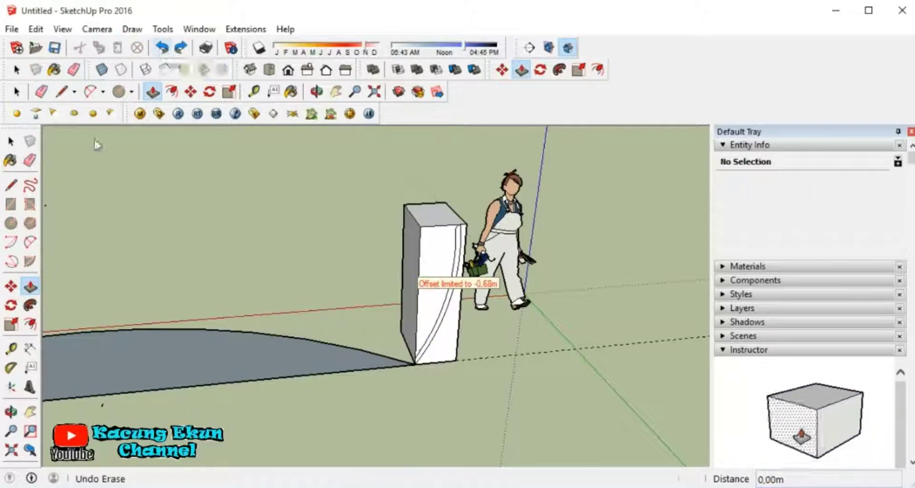
{"action": "key", "text": "space"}
Select the box with its connected geometry and hide it
{"action": "scroll", "coordinate": [475, 229], "scroll_direction": "up", "scroll_amount": 3}
{"action": "triple_click", "coordinate": [474, 219]}
{"action": "right_click", "coordinate": [476, 211]}
{"action": "scroll", "coordinate": [435, 272], "scroll_direction": "down", "scroll_amount": 2}
{"action": "triple_click", "coordinate": [435, 271]}
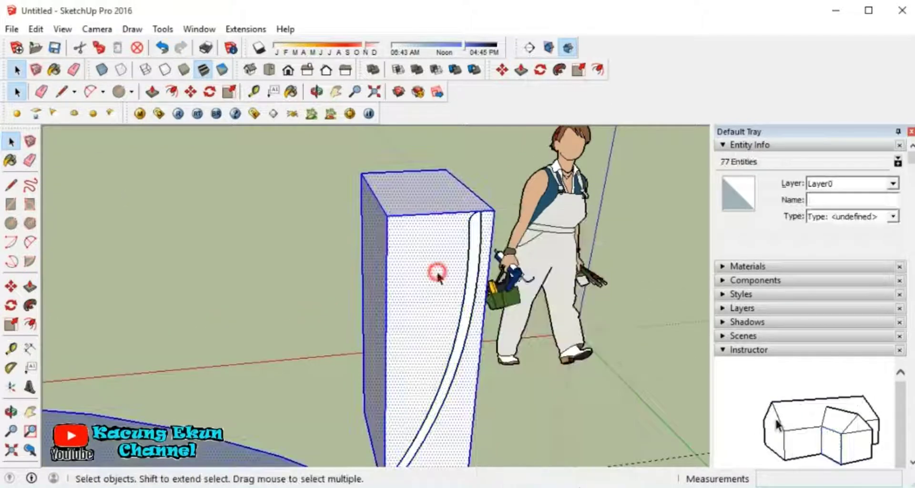
{"action": "scroll", "coordinate": [428, 279], "scroll_direction": "down", "scroll_amount": 2}
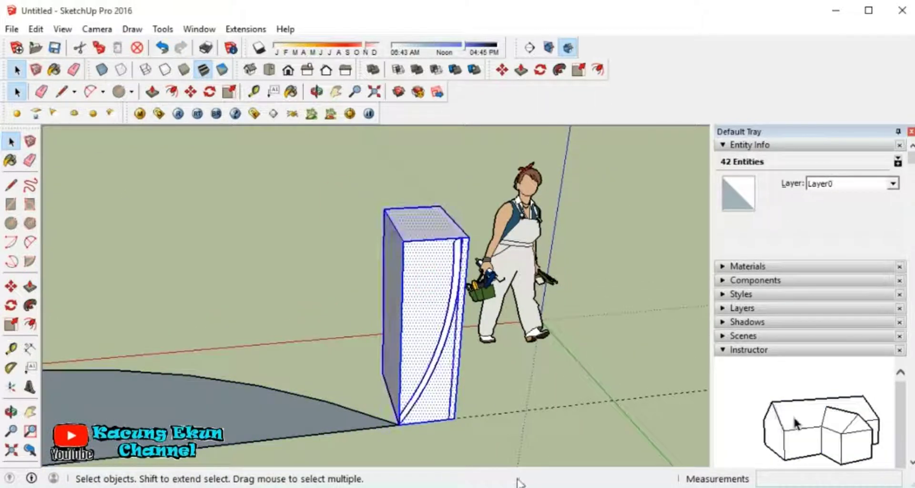
{"action": "scroll", "coordinate": [403, 423], "scroll_direction": "up", "scroll_amount": 3}
{"action": "right_click", "coordinate": [311, 419]}
{"action": "left_click", "coordinate": [436, 262]}
{"action": "right_click", "coordinate": [436, 262]}
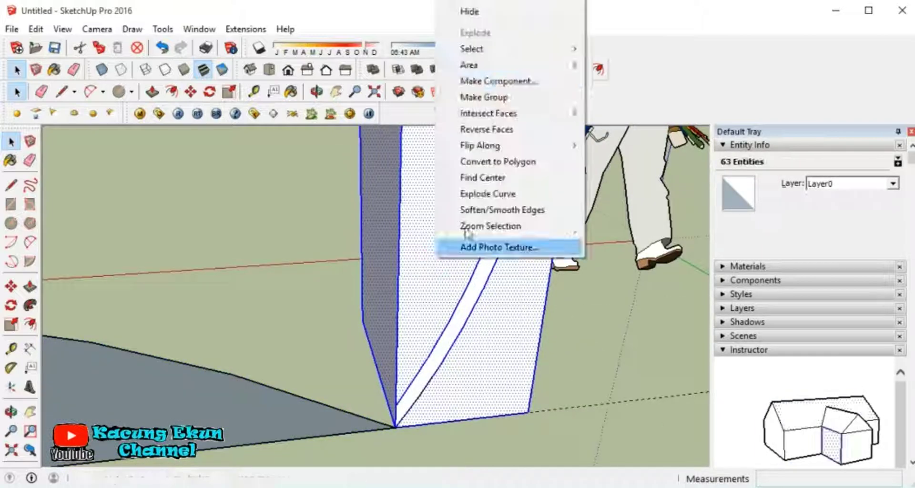
{"action": "left_click", "coordinate": [441, 12]}
{"action": "scroll", "coordinate": [362, 376], "scroll_direction": "down", "scroll_amount": 3}
Explode the ground group and the curved strip group
{"action": "right_click", "coordinate": [362, 373]}
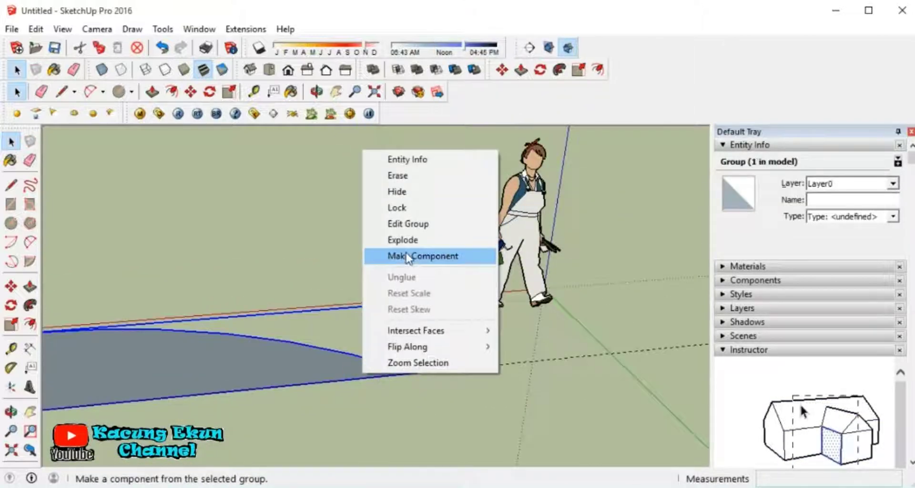
{"action": "left_click", "coordinate": [407, 241]}
{"action": "right_click", "coordinate": [456, 292]}
{"action": "left_click", "coordinate": [477, 159]}
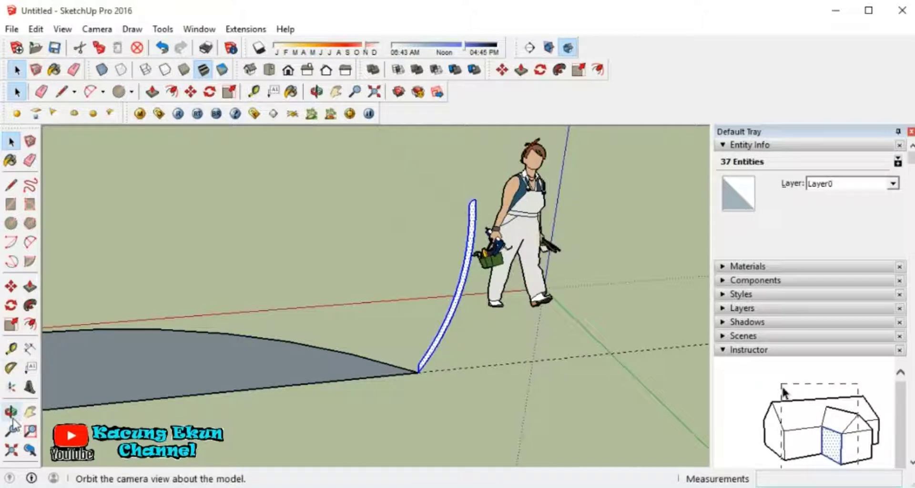
Tilt the curved strip by 30 degrees about its base
{"action": "left_click", "coordinate": [10, 410]}
{"action": "left_click_drag", "start_coordinate": [362, 334], "coordinate": [699, 398]}
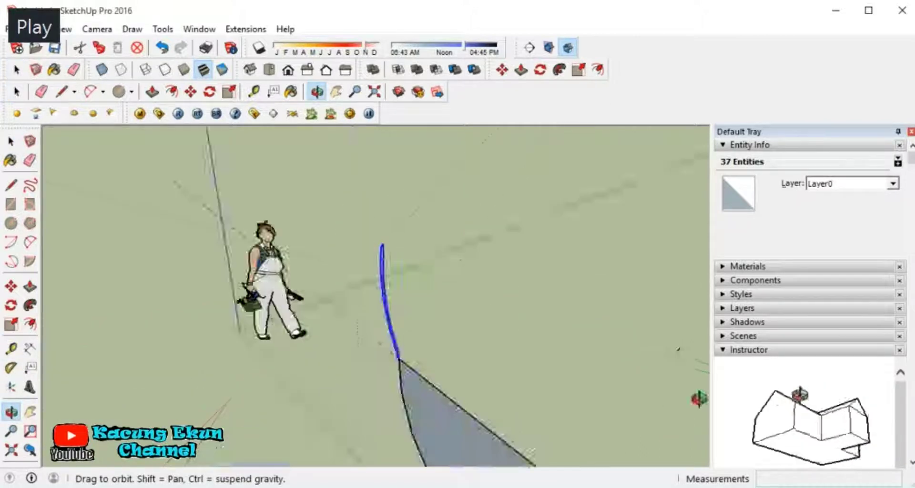
{"action": "key", "text": "q"}
{"action": "left_click", "coordinate": [412, 402]}
{"action": "left_click", "coordinate": [356, 402]}
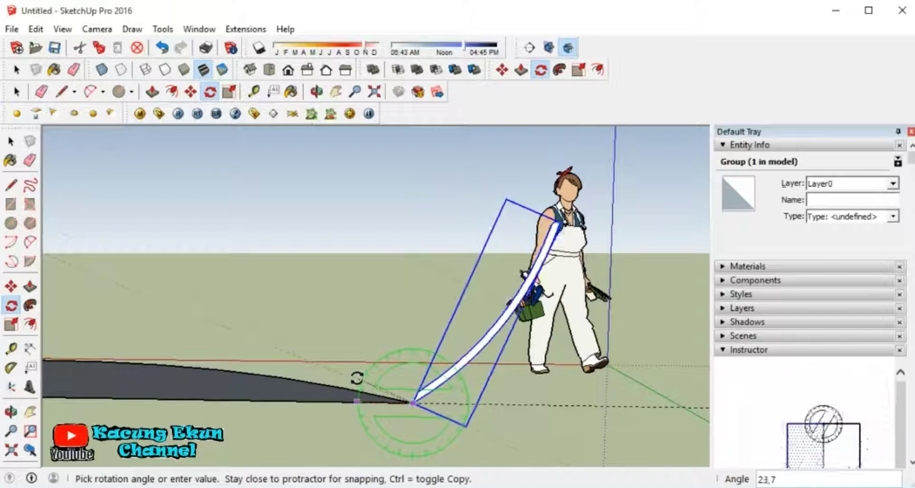
{"action": "left_click", "coordinate": [11, 410]}
{"action": "left_click_drag", "start_coordinate": [362, 333], "coordinate": [398, 402]}
{"action": "scroll", "coordinate": [390, 361], "scroll_direction": "up", "scroll_amount": 5}
Select the tilted strip group and explode it into loose geometry
{"action": "key", "text": "space"}
{"action": "left_click", "coordinate": [390, 361]}
{"action": "scroll", "coordinate": [370, 357], "scroll_direction": "up", "scroll_amount": 3}
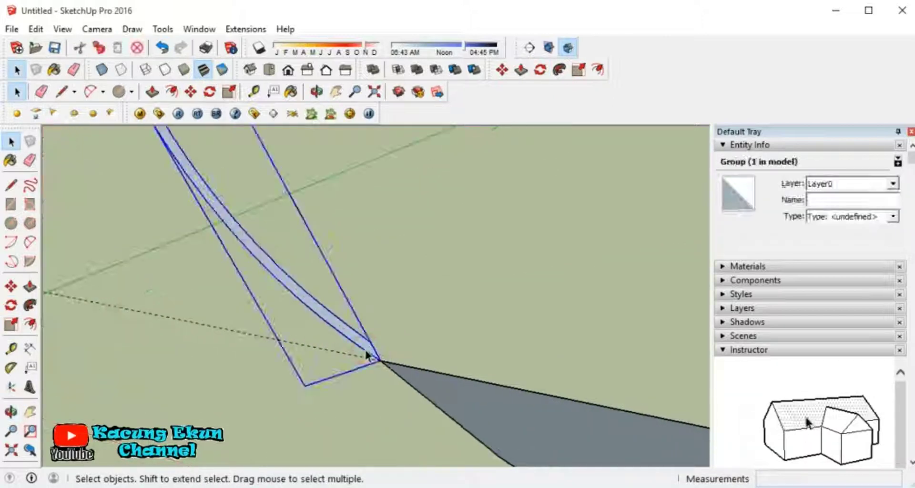
{"action": "key", "text": "f"}
{"action": "scroll", "coordinate": [382, 363], "scroll_direction": "down", "scroll_amount": 5}
{"action": "scroll", "coordinate": [380, 362], "scroll_direction": "down", "scroll_amount": 3}
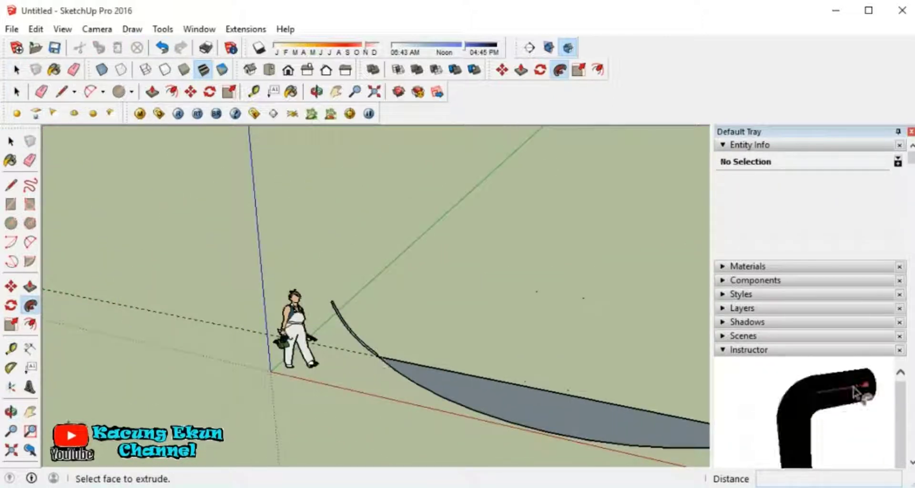
{"action": "middle_click_drag", "start_coordinate": [380, 363], "coordinate": [530, 397]}
{"action": "scroll", "coordinate": [219, 300], "scroll_direction": "up", "scroll_amount": 5}
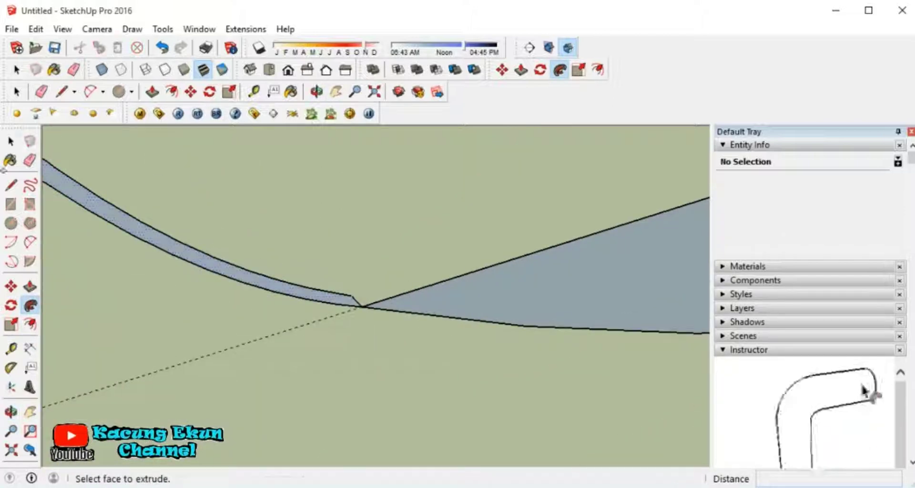
{"action": "key", "text": "space"}
{"action": "right_click", "coordinate": [471, 300]}
{"action": "left_click", "coordinate": [505, 153]}
Follow Me the profile face along the curved arc path, then orbit to inspect the hull
{"action": "left_click", "coordinate": [30, 305]}
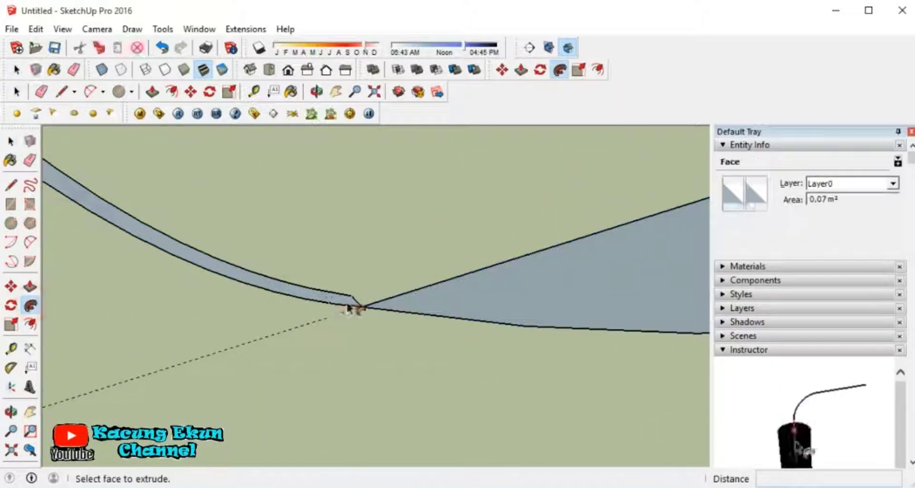
{"action": "left_click", "coordinate": [352, 309]}
{"action": "scroll", "coordinate": [357, 306], "scroll_direction": "down", "scroll_amount": 4}
{"action": "key", "text": "ctrl+z"}
{"action": "scroll", "coordinate": [531, 281], "scroll_direction": "up", "scroll_amount": 4}
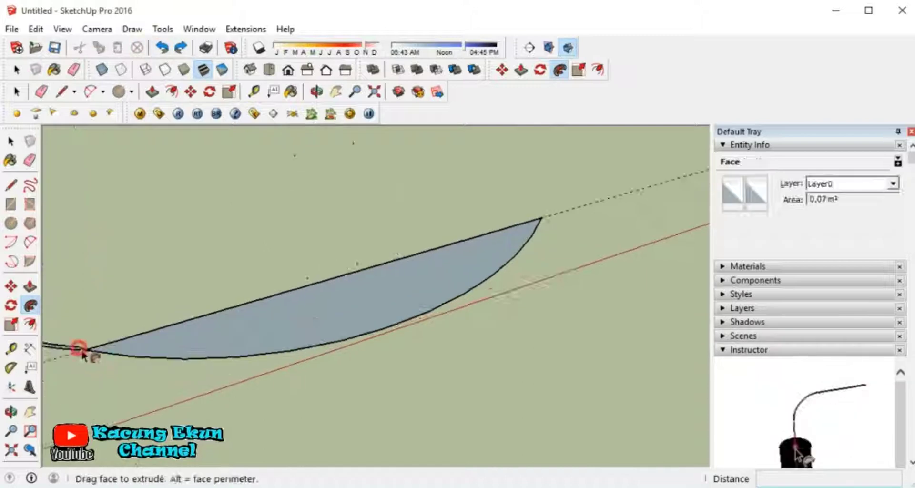
{"action": "left_click_drag", "start_coordinate": [83, 353], "coordinate": [547, 220]}
{"action": "scroll", "coordinate": [547, 220], "scroll_direction": "down", "scroll_amount": 3}
{"action": "mouse_move", "coordinate": [402, 316]}
{"action": "middle_mouse_down"}
{"action": "mouse_move", "coordinate": [382, 395]}
{"action": "mouse_move", "coordinate": [382, 281]}
{"action": "mouse_move", "coordinate": [378, 435]}
{"action": "mouse_move", "coordinate": [373, 159]}
{"action": "mouse_move", "coordinate": [295, 254]}
{"action": "middle_mouse_up"}
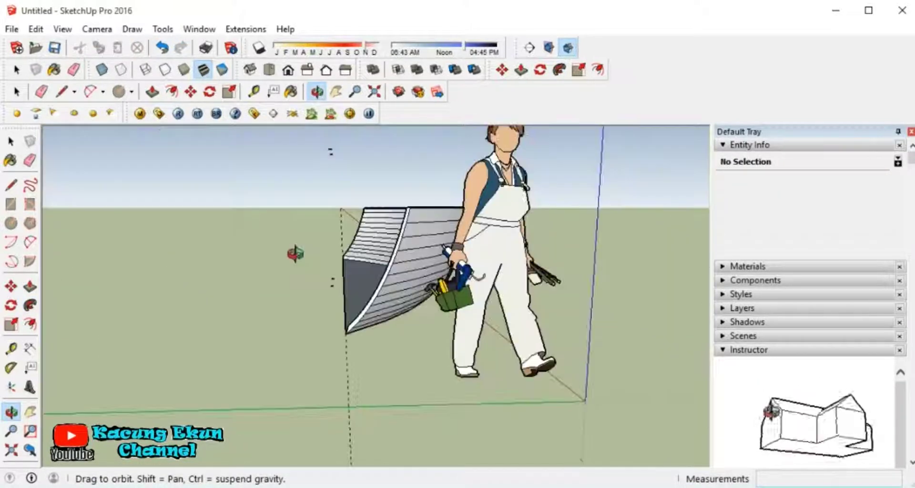
{"action": "mouse_move", "coordinate": [296, 254]}
{"action": "left_mouse_down"}
{"action": "mouse_move", "coordinate": [547, 370]}
{"action": "mouse_move", "coordinate": [496, 342]}
{"action": "mouse_move", "coordinate": [405, 316]}
{"action": "left_mouse_up"}
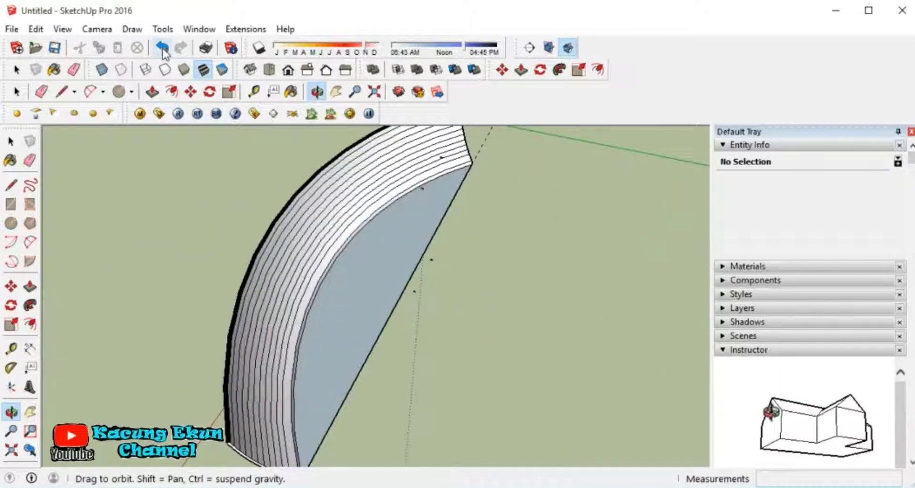
Undo the hull sweep and paste a copy of the flat half-hull face beside it
{"action": "left_click", "coordinate": [163, 47]}
{"action": "key", "text": "space"}
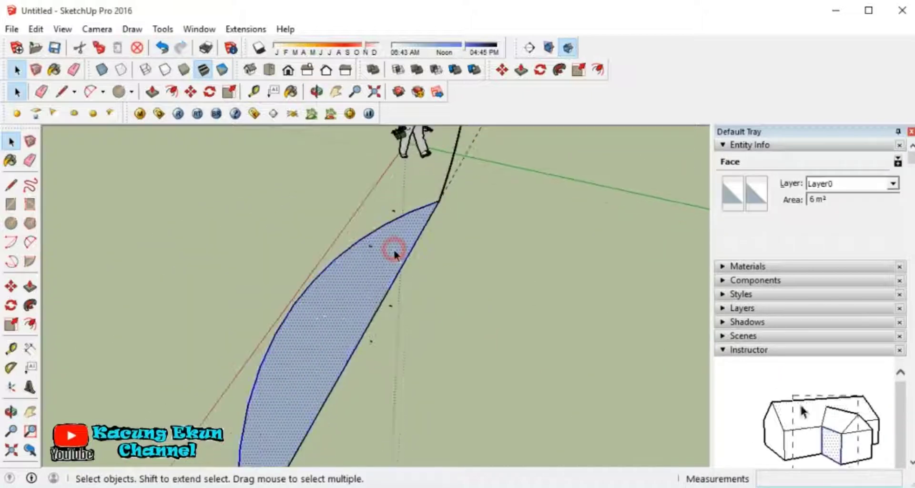
{"action": "triple_click", "coordinate": [393, 248]}
{"action": "key", "text": "ctrl+c"}
{"action": "key", "text": "ctrl+v"}
{"action": "left_click", "coordinate": [486, 328]}
Flip the copy along the red axis and join it to the original as a leaf outline
{"action": "right_click", "coordinate": [489, 328]}
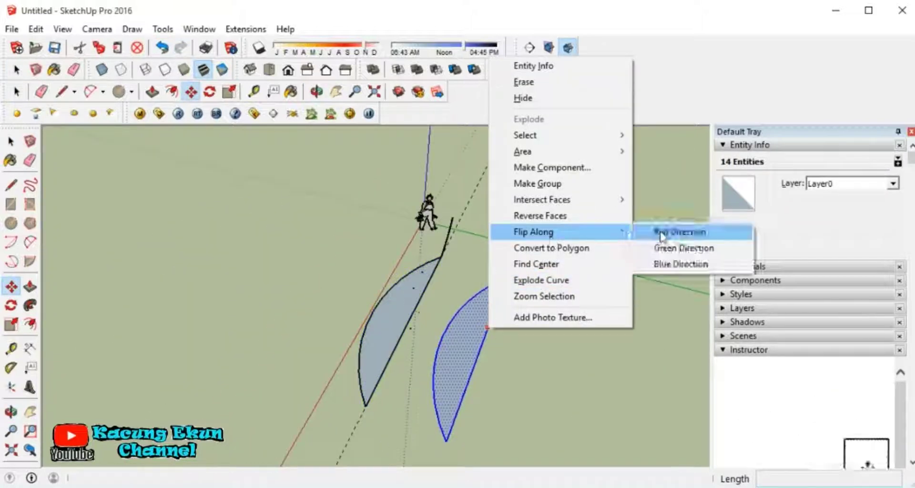
{"action": "left_click", "coordinate": [445, 441]}
{"action": "scroll", "coordinate": [381, 403], "scroll_direction": "up", "scroll_amount": 2}
{"action": "left_click", "coordinate": [354, 397]}
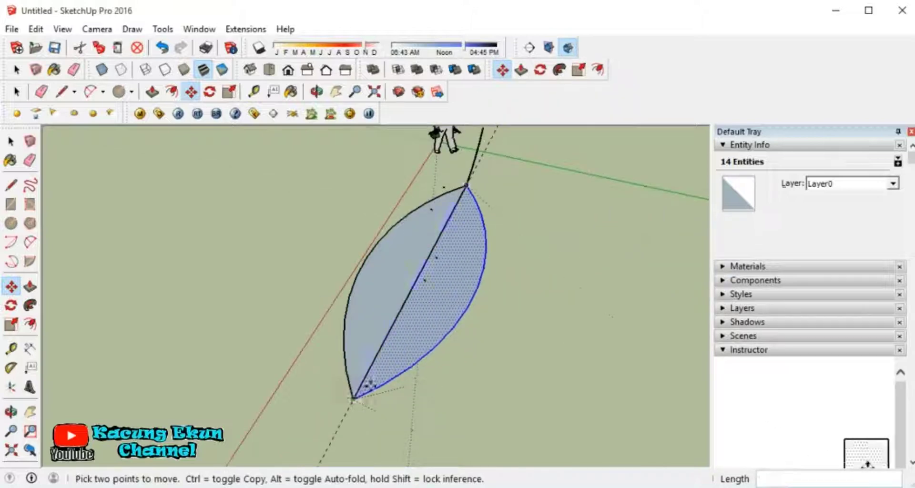
{"action": "scroll", "coordinate": [381, 333], "scroll_direction": "down", "scroll_amount": 1}
{"action": "key", "text": "e"}
{"action": "key", "text": "space"}
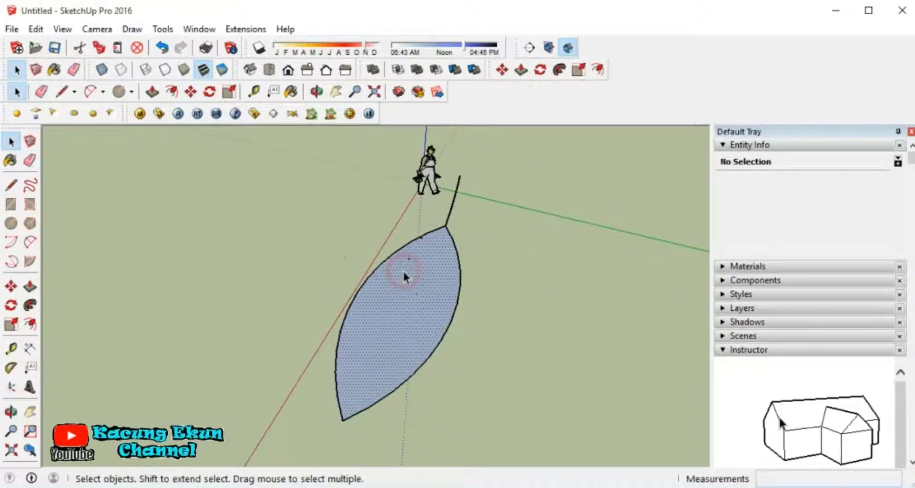
{"action": "left_click", "coordinate": [402, 269]}
{"action": "scroll", "coordinate": [402, 270], "scroll_direction": "up", "scroll_amount": 3}
{"action": "middle_click_drag", "start_coordinate": [408, 343], "coordinate": [653, 322]}
Follow Me the side profile around the leaf outline's perimeter
{"action": "scroll", "coordinate": [362, 221], "scroll_direction": "up", "scroll_amount": 3}
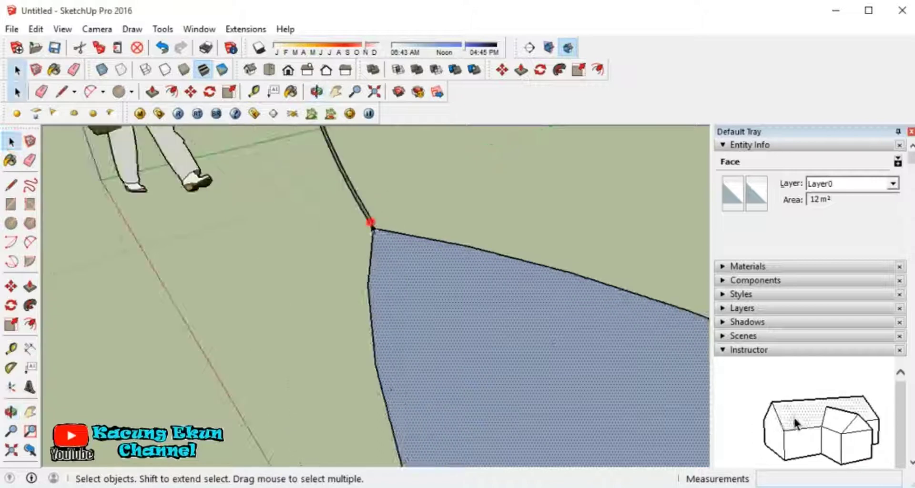
{"action": "scroll", "coordinate": [372, 222], "scroll_direction": "up", "scroll_amount": 2}
{"action": "left_click", "coordinate": [373, 222]}
{"action": "key", "text": "p"}
{"action": "scroll", "coordinate": [394, 251], "scroll_direction": "down", "scroll_amount": 3}
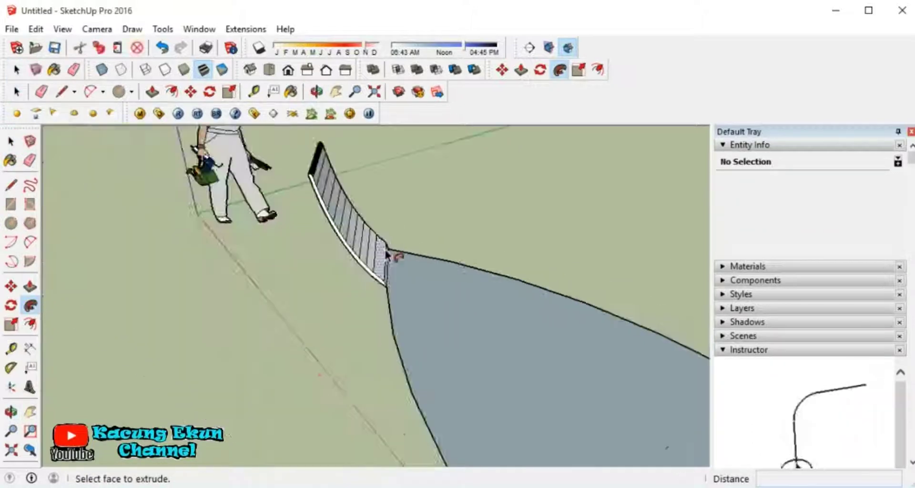
{"action": "scroll", "coordinate": [423, 323], "scroll_direction": "down", "scroll_amount": 2}
{"action": "scroll", "coordinate": [371, 233], "scroll_direction": "up", "scroll_amount": 3}
{"action": "left_click", "coordinate": [374, 236]}
{"action": "scroll", "coordinate": [379, 238], "scroll_direction": "down", "scroll_amount": 3}
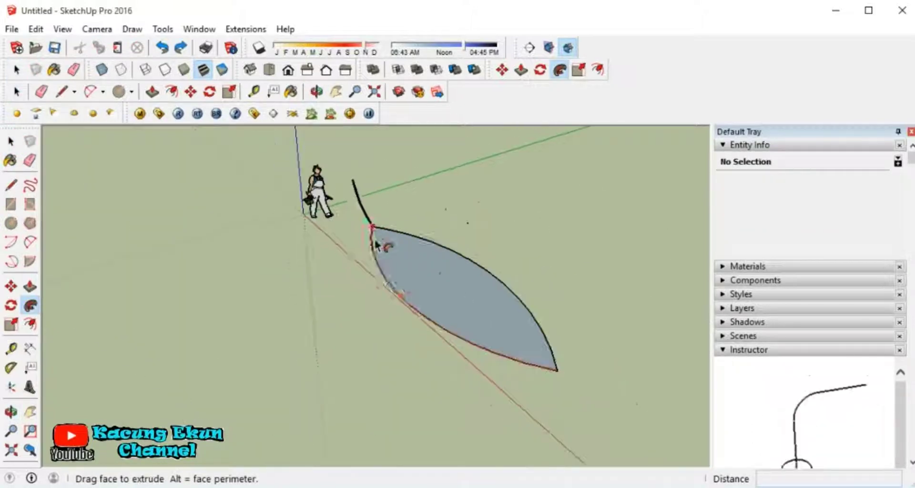
{"action": "scroll", "coordinate": [351, 181], "scroll_direction": "up", "scroll_amount": 3}
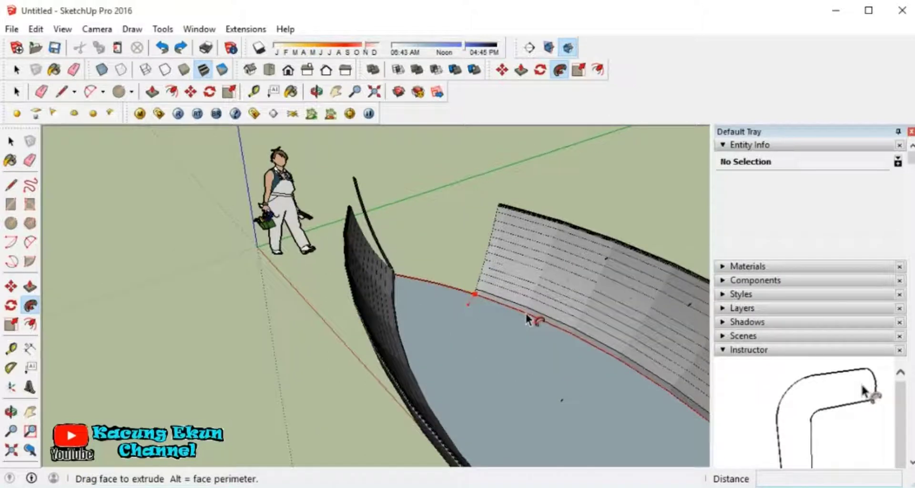
{"action": "scroll", "coordinate": [534, 317], "scroll_direction": "up", "scroll_amount": 2}
{"action": "scroll", "coordinate": [534, 317], "scroll_direction": "down", "scroll_amount": 5}
Orbit under the hull and select both halves of the boat bottom for copying
{"action": "middle_click_drag", "start_coordinate": [429, 333], "coordinate": [496, 158]}
{"action": "mouse_move", "coordinate": [495, 157]}
{"action": "left_mouse_down"}
{"action": "mouse_move", "coordinate": [76, 296]}
{"action": "mouse_move", "coordinate": [353, 227]}
{"action": "mouse_move", "coordinate": [582, 256]}
{"action": "mouse_move", "coordinate": [325, 270]}
{"action": "mouse_move", "coordinate": [327, 215]}
{"action": "mouse_move", "coordinate": [541, 307]}
{"action": "mouse_move", "coordinate": [548, 384]}
{"action": "mouse_move", "coordinate": [380, 307]}
{"action": "mouse_move", "coordinate": [382, 394]}
{"action": "mouse_move", "coordinate": [457, 268]}
{"action": "mouse_move", "coordinate": [530, 319]}
{"action": "left_mouse_up"}
{"action": "key", "text": "space"}
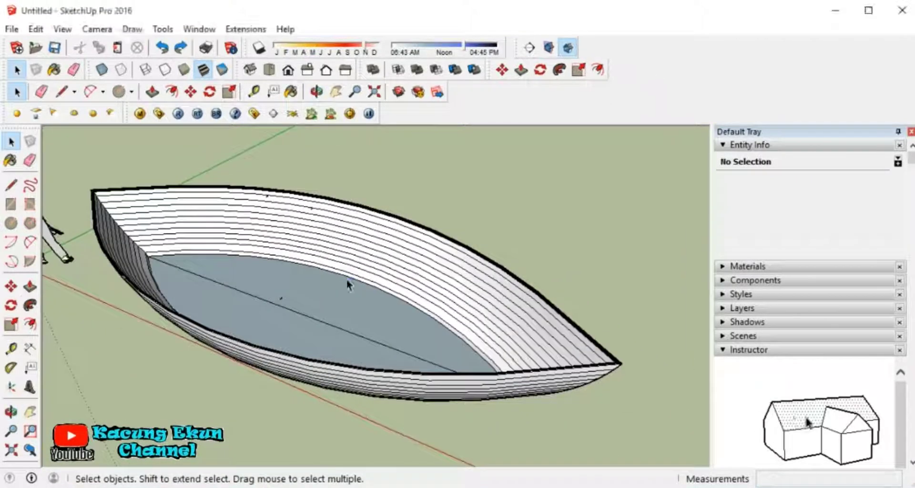
{"action": "left_click", "coordinate": [340, 289]}
{"action": "left_click", "coordinate": [277, 328]}
{"action": "left_click", "coordinate": [36, 28]}
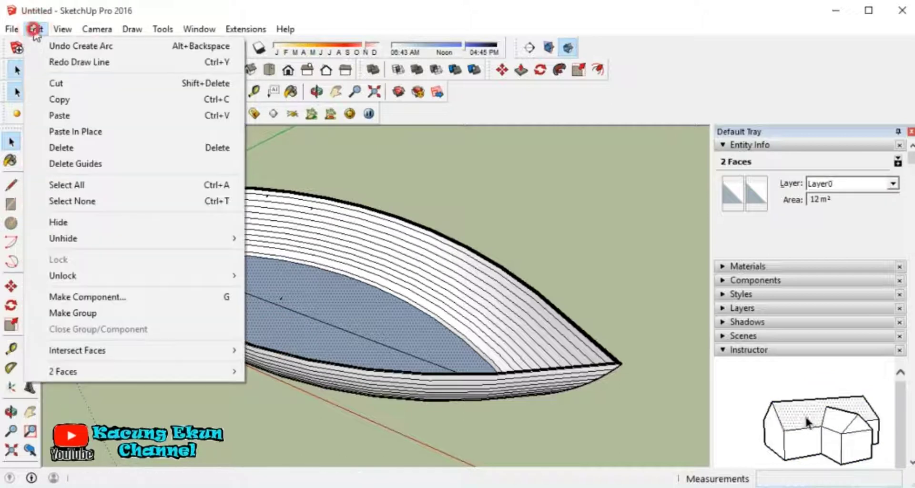
Paste a copy of the two bottom faces beside the boat
{"action": "left_click", "coordinate": [59, 115]}
{"action": "scroll", "coordinate": [143, 276], "scroll_direction": "down", "scroll_amount": 3}
{"action": "left_click", "coordinate": [322, 362]}
{"action": "key", "text": "o"}
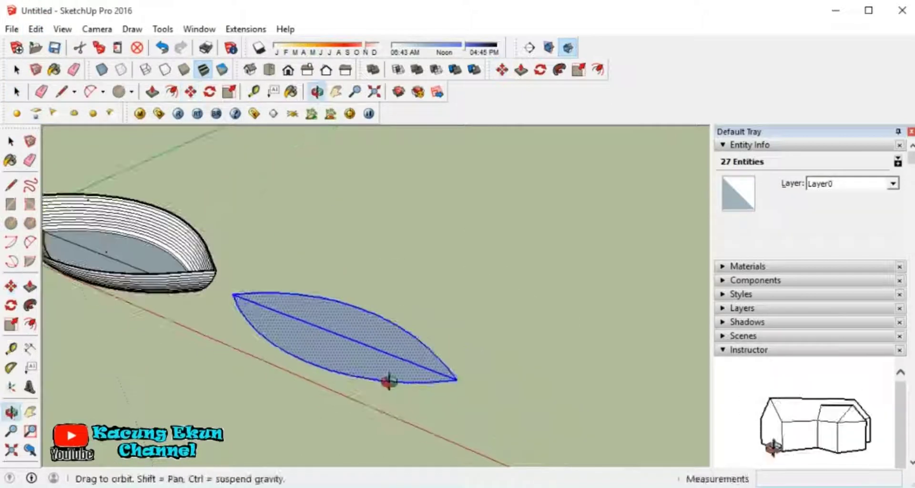
{"action": "left_click_drag", "start_coordinate": [388, 379], "coordinate": [384, 188]}
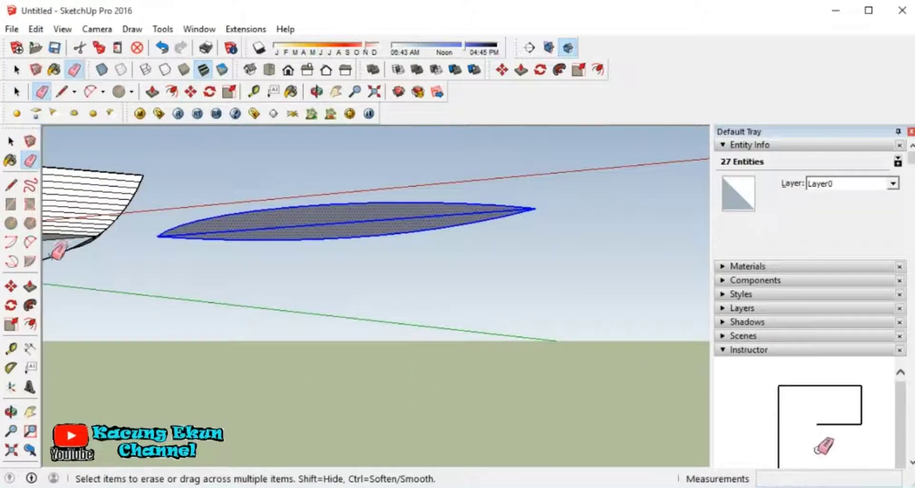
Draw a downward-bulging 2-Point Arc between the copied leaf's two tips
{"action": "left_click", "coordinate": [29, 242]}
{"action": "left_click", "coordinate": [159, 235]}
{"action": "left_click", "coordinate": [535, 208]}
{"action": "scroll", "coordinate": [334, 229], "scroll_direction": "up", "scroll_amount": 3}
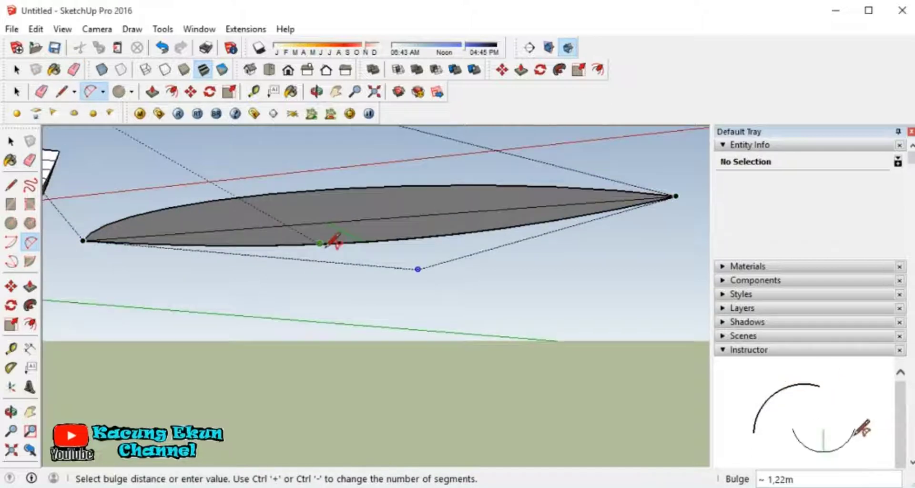
{"action": "left_click", "coordinate": [335, 278]}
{"action": "key", "text": "o"}
{"action": "mouse_move", "coordinate": [384, 268]}
{"action": "left_mouse_down"}
{"action": "mouse_move", "coordinate": [271, 337]}
{"action": "mouse_move", "coordinate": [278, 366]}
{"action": "mouse_move", "coordinate": [164, 227]}
{"action": "left_mouse_up"}
Delete the copied leaf face, leaving only its outline edges
{"action": "key", "text": "e"}
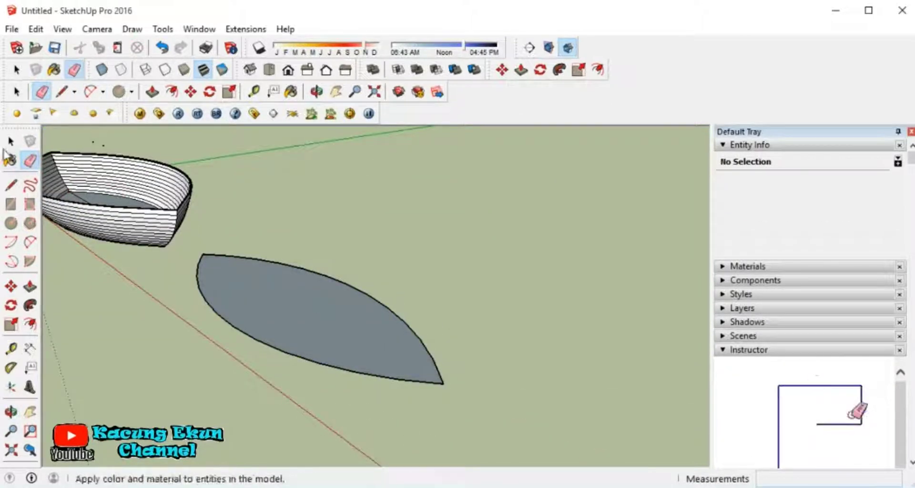
{"action": "left_click", "coordinate": [10, 141]}
{"action": "left_click_drag", "start_coordinate": [408, 131], "coordinate": [266, 280]}
{"action": "key", "text": "Delete"}
{"action": "left_click", "coordinate": [12, 411]}
{"action": "mouse_move", "coordinate": [215, 309]}
{"action": "left_mouse_down"}
{"action": "mouse_move", "coordinate": [171, 352]}
{"action": "mouse_move", "coordinate": [281, 347]}
{"action": "mouse_move", "coordinate": [467, 296]}
{"action": "mouse_move", "coordinate": [448, 271]}
{"action": "mouse_move", "coordinate": [429, 267]}
{"action": "left_mouse_up"}
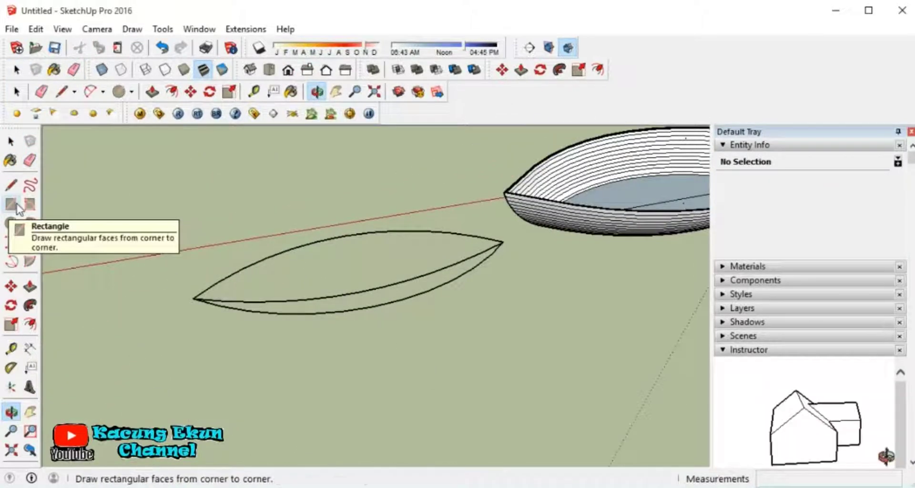
Draw a keel arc downward from the leaf tip
{"action": "left_click", "coordinate": [30, 242]}
{"action": "scroll", "coordinate": [199, 295], "scroll_direction": "up", "scroll_amount": 2}
{"action": "left_click", "coordinate": [198, 298]}
{"action": "scroll", "coordinate": [197, 301], "scroll_direction": "down", "scroll_amount": 3}
{"action": "scroll", "coordinate": [238, 209], "scroll_direction": "down", "scroll_amount": 2}
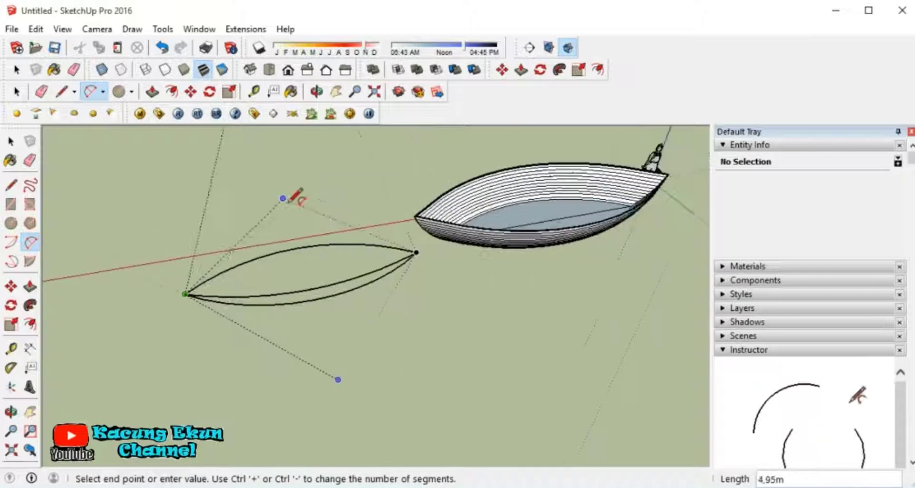
{"action": "scroll", "coordinate": [290, 199], "scroll_direction": "down", "scroll_amount": 1}
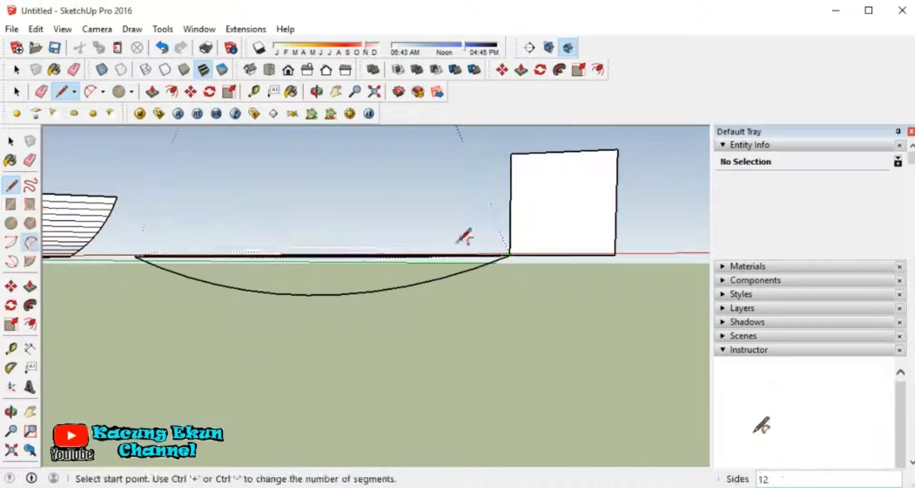
Draw an arc across the square from its bottom-left to top-right corner
{"action": "left_click", "coordinate": [447, 315]}
{"action": "left_click", "coordinate": [616, 150]}
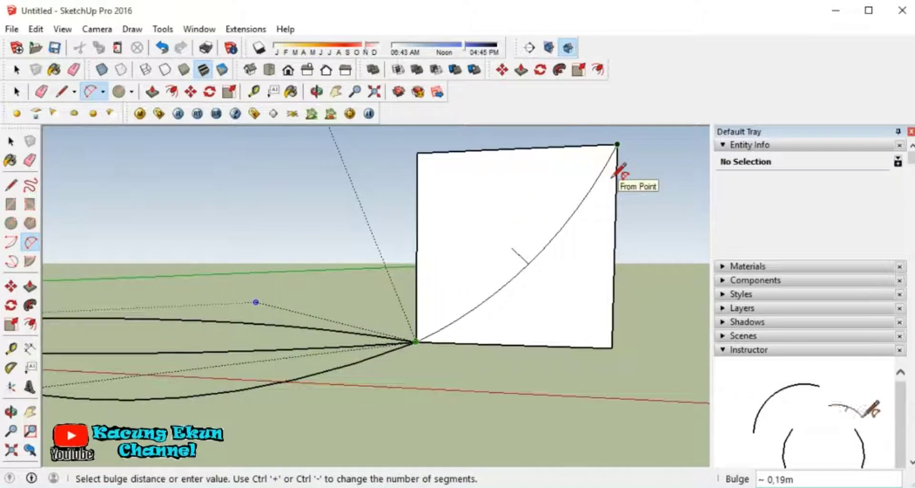
{"action": "left_click", "coordinate": [620, 175]}
{"action": "middle_click_drag", "start_coordinate": [357, 379], "coordinate": [434, 318]}
Try sweeping the section face along the keel curve, then undo it
{"action": "left_click_drag", "start_coordinate": [487, 239], "coordinate": [429, 267]}
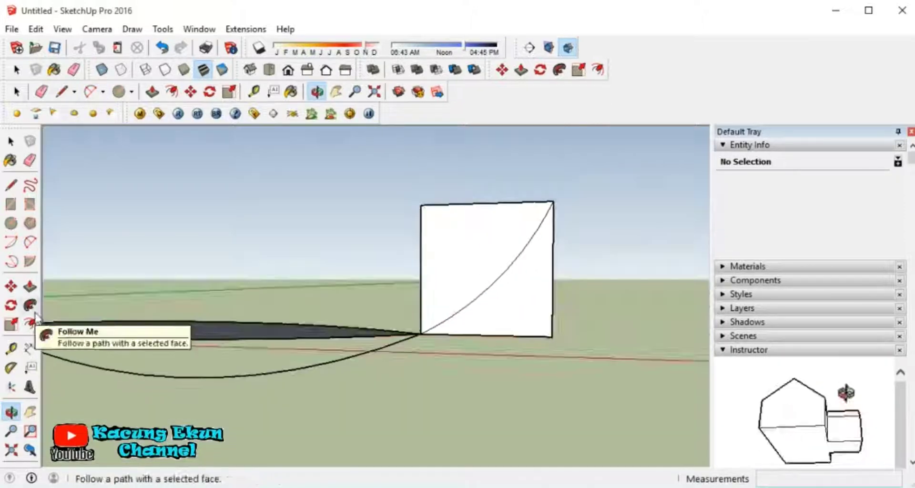
{"action": "left_click", "coordinate": [30, 305]}
{"action": "left_click_drag", "start_coordinate": [462, 317], "coordinate": [286, 381]}
{"action": "key", "text": "ctrl+z"}
{"action": "left_click", "coordinate": [10, 324]}
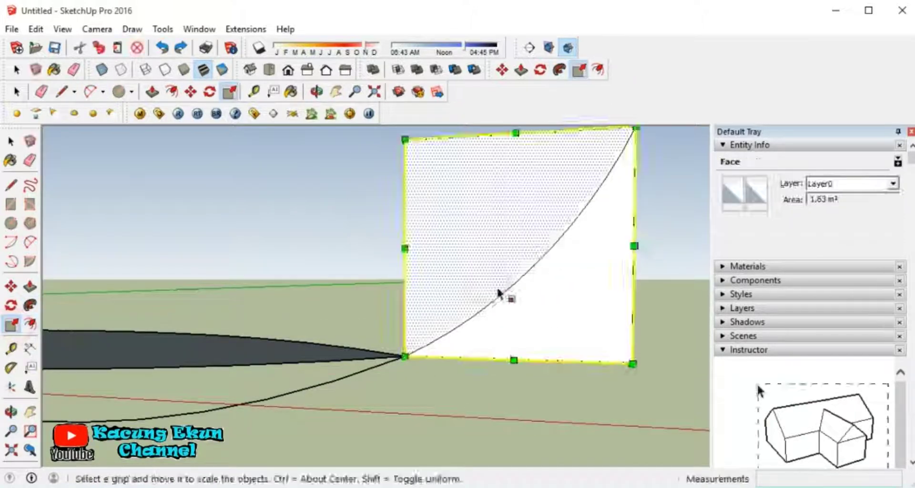
{"action": "key", "text": "ctrl+z"}
Offset the curved section's edges slightly inward
{"action": "left_click", "coordinate": [29, 324]}
{"action": "left_click", "coordinate": [180, 47]}
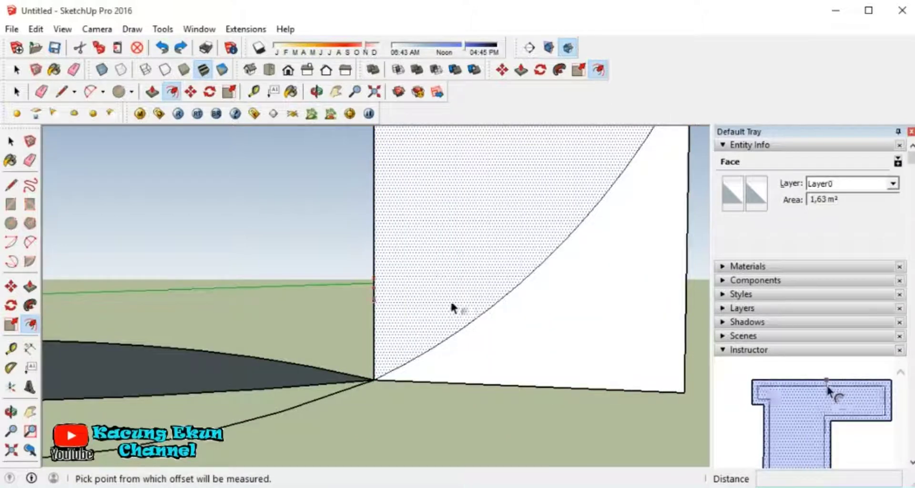
{"action": "left_click", "coordinate": [452, 309]}
{"action": "key", "text": "Escape"}
{"action": "scroll", "coordinate": [476, 247], "scroll_direction": "down", "scroll_amount": 3}
{"action": "key", "text": "space"}
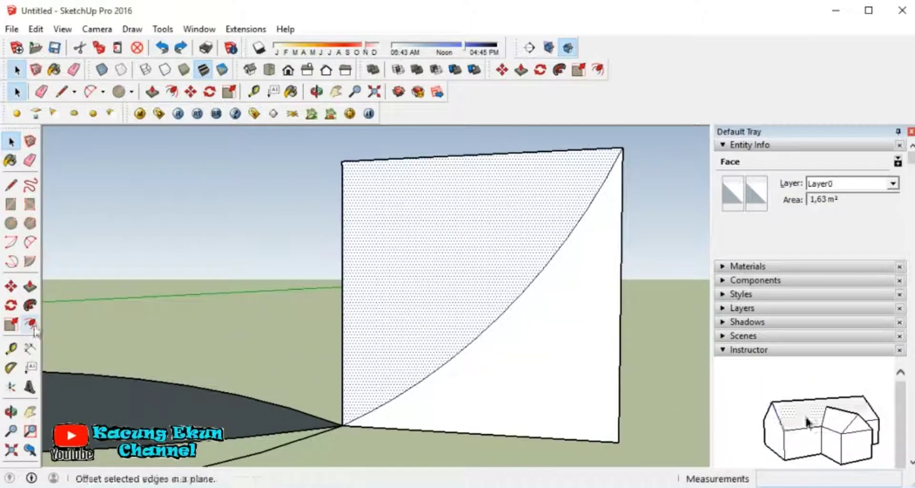
{"action": "left_click", "coordinate": [30, 324]}
{"action": "left_click", "coordinate": [488, 304]}
{"action": "left_click", "coordinate": [492, 309]}
Round the inner top-right corner with a small arc and erase the leftover corner edges
{"action": "key", "text": "a"}
{"action": "scroll", "coordinate": [596, 164], "scroll_direction": "up", "scroll_amount": 3}
{"action": "left_click", "coordinate": [583, 179]}
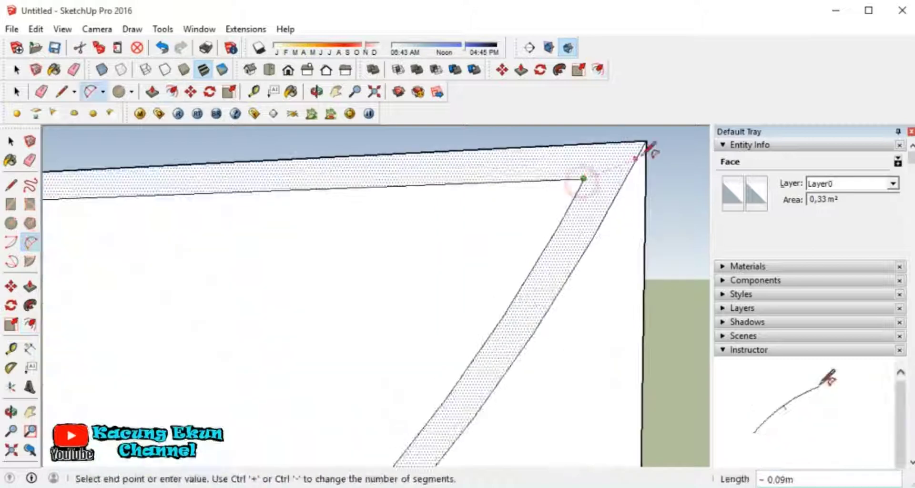
{"action": "scroll", "coordinate": [578, 161], "scroll_direction": "up", "scroll_amount": 2}
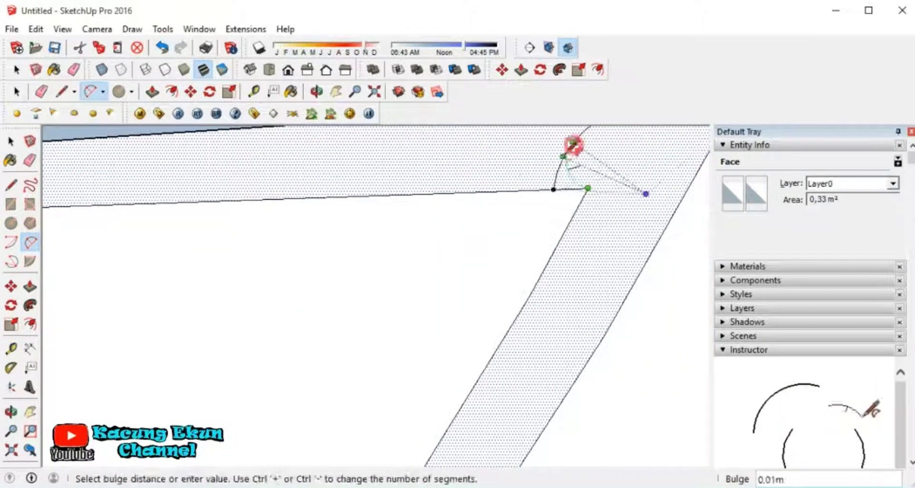
{"action": "left_click", "coordinate": [576, 145]}
{"action": "key", "text": "e"}
{"action": "scroll", "coordinate": [548, 200], "scroll_direction": "down", "scroll_amount": 2}
{"action": "left_click_drag", "start_coordinate": [574, 212], "coordinate": [663, 178]}
{"action": "scroll", "coordinate": [663, 179], "scroll_direction": "down", "scroll_amount": 5}
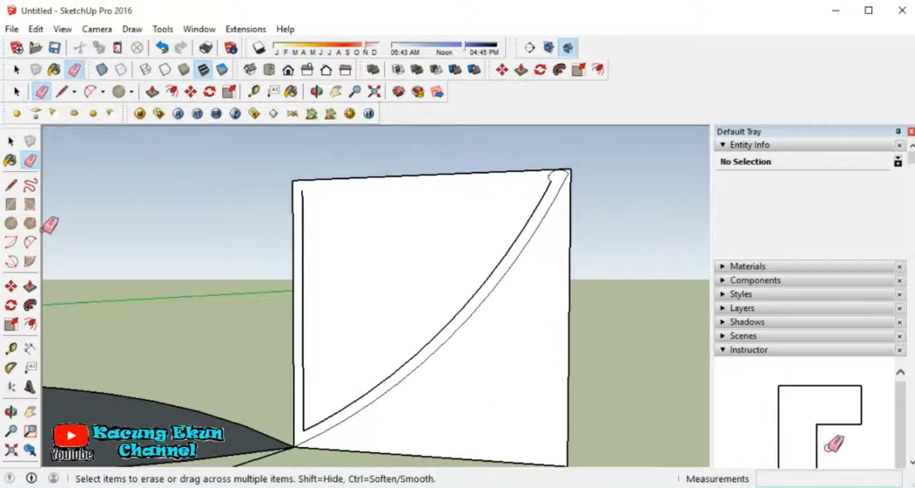
{"action": "key", "text": "l"}
{"action": "scroll", "coordinate": [300, 433], "scroll_direction": "up", "scroll_amount": 5}
{"action": "scroll", "coordinate": [362, 334], "scroll_direction": "down", "scroll_amount": 5}
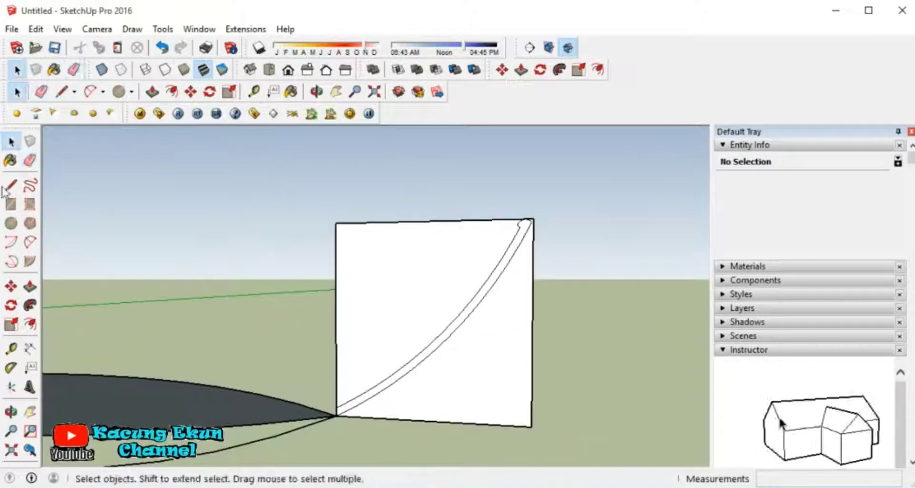
Restore the erased panel and draw a long edge leftward from its top
{"action": "left_click", "coordinate": [29, 160]}
{"action": "mouse_move", "coordinate": [336, 334]}
{"action": "left_mouse_down"}
{"action": "mouse_move", "coordinate": [568, 341]}
{"action": "mouse_move", "coordinate": [541, 400]}
{"action": "mouse_move", "coordinate": [314, 473]}
{"action": "mouse_move", "coordinate": [509, 347]}
{"action": "left_mouse_up"}
{"action": "key", "text": "o"}
{"action": "key", "text": "ctrl+z"}
{"action": "key", "text": "m"}
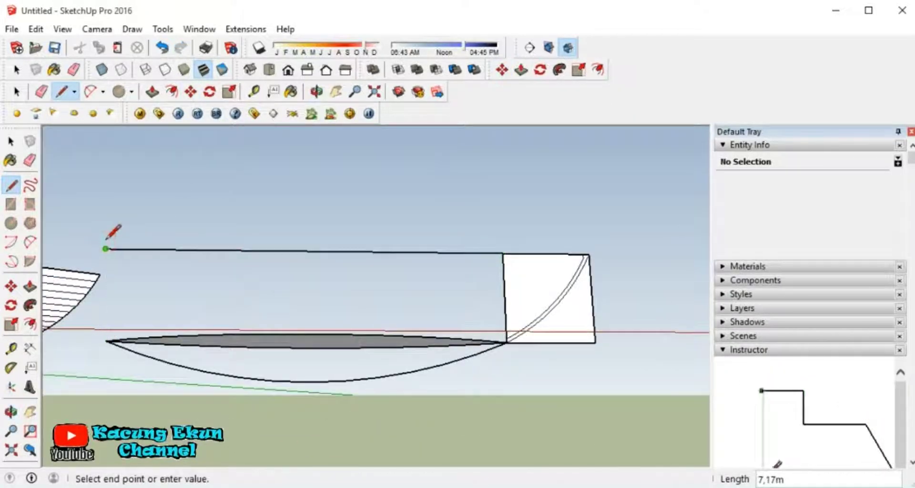
{"action": "middle_click_drag", "start_coordinate": [107, 238], "coordinate": [553, 371]}
{"action": "key", "text": "space"}
{"action": "key", "text": "shift+z"}
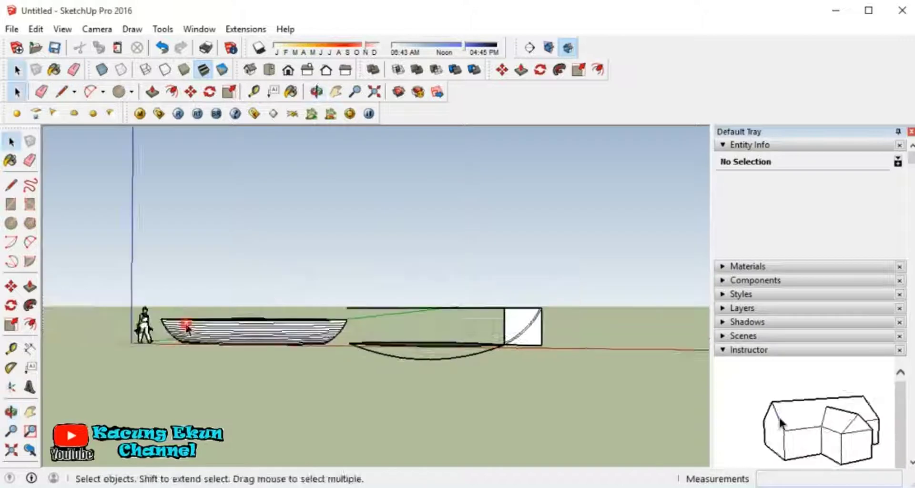
Pick up the earlier striped hull to move it out of the way
{"action": "key", "text": "m"}
{"action": "left_click", "coordinate": [210, 231]}
{"action": "scroll", "coordinate": [409, 353], "scroll_direction": "up", "scroll_amount": 3}
Set the hull aside, then copy the whole arc panel and paste it near the box's left end
{"action": "left_click", "coordinate": [409, 353]}
{"action": "key", "text": "space"}
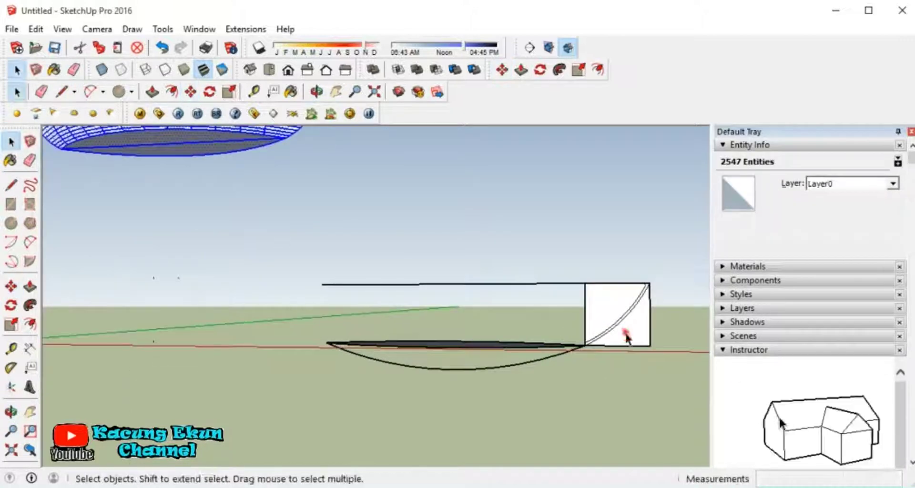
{"action": "left_click", "coordinate": [624, 334]}
{"action": "triple_click", "coordinate": [625, 334]}
{"action": "key", "text": "ctrl+c"}
{"action": "key", "text": "ctrl+v"}
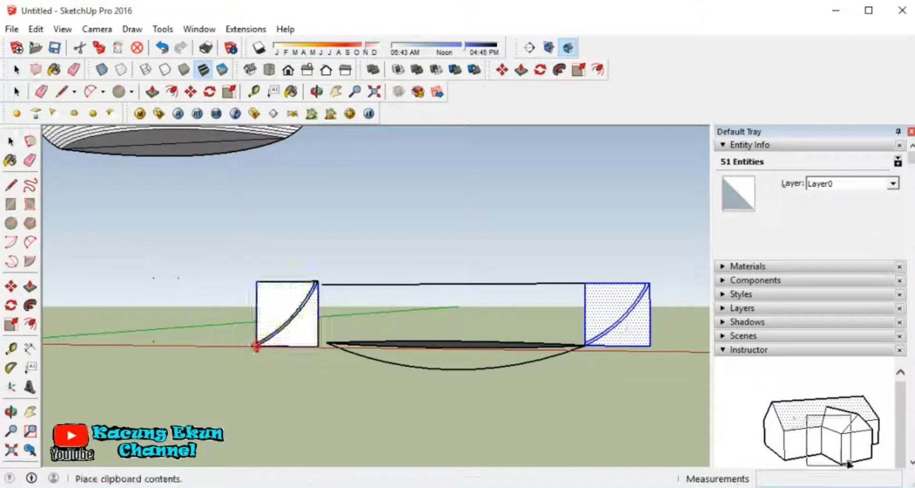
{"action": "left_click", "coordinate": [256, 347]}
Flip the pasted panel so its arc faces inward and drop it at the long box's left end
{"action": "right_click", "coordinate": [313, 327]}
{"action": "key", "text": "Escape"}
{"action": "right_click", "coordinate": [306, 281]}
{"action": "key", "text": "Escape"}
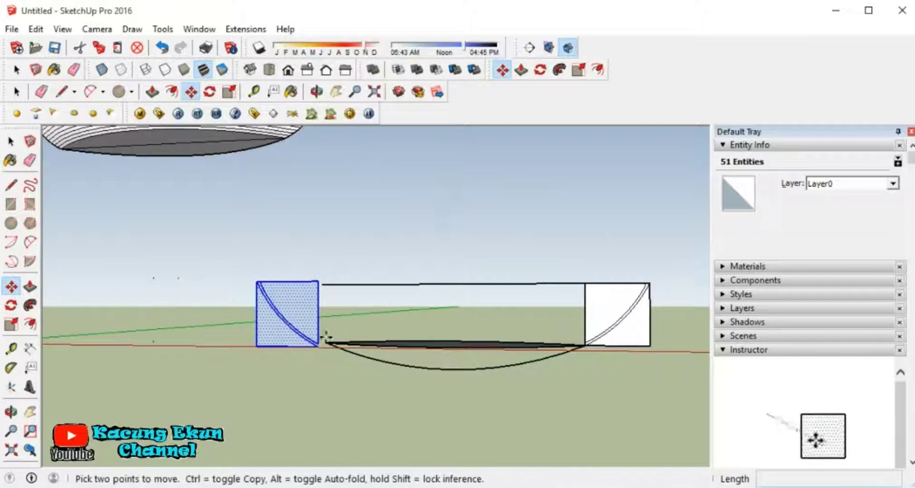
{"action": "scroll", "coordinate": [327, 337], "scroll_direction": "up", "scroll_amount": 3}
{"action": "right_click", "coordinate": [295, 219]}
{"action": "left_click", "coordinate": [347, 218]}
{"action": "scroll", "coordinate": [310, 343], "scroll_direction": "up", "scroll_amount": 3}
{"action": "scroll", "coordinate": [300, 338], "scroll_direction": "up", "scroll_amount": 2}
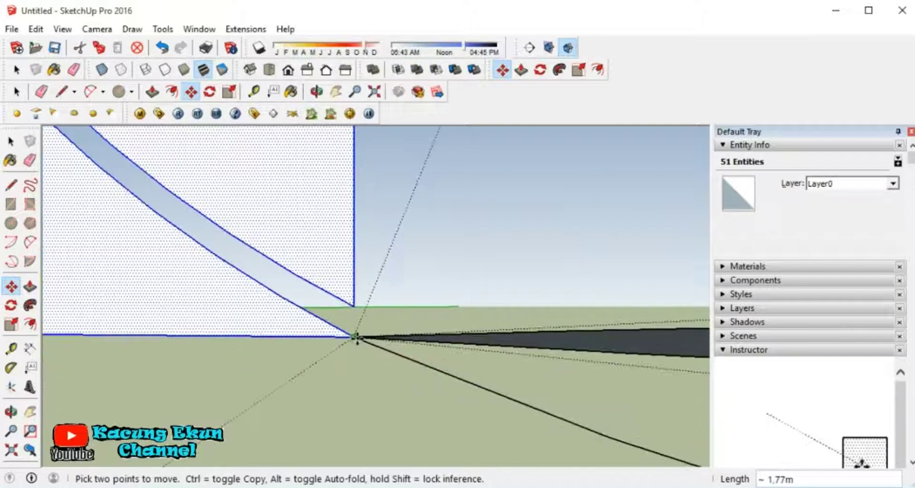
{"action": "scroll", "coordinate": [287, 328], "scroll_direction": "down", "scroll_amount": 5}
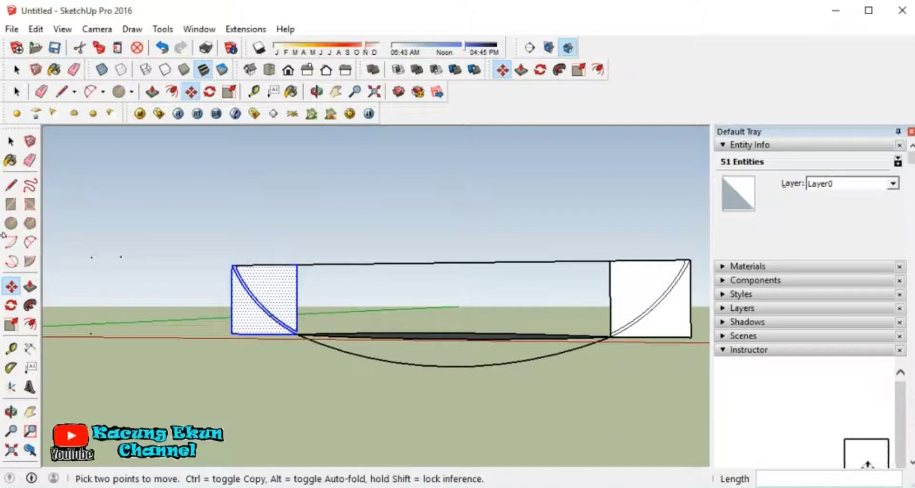
{"action": "left_click", "coordinate": [30, 242]}
{"action": "scroll", "coordinate": [302, 321], "scroll_direction": "up", "scroll_amount": 3}
{"action": "scroll", "coordinate": [311, 316], "scroll_direction": "up", "scroll_amount": 3}
Draw a 2-point arc from the copy's bottom corner to the far end, sagging beneath the box
{"action": "scroll", "coordinate": [311, 328], "scroll_direction": "down", "scroll_amount": 3}
{"action": "left_click", "coordinate": [311, 329]}
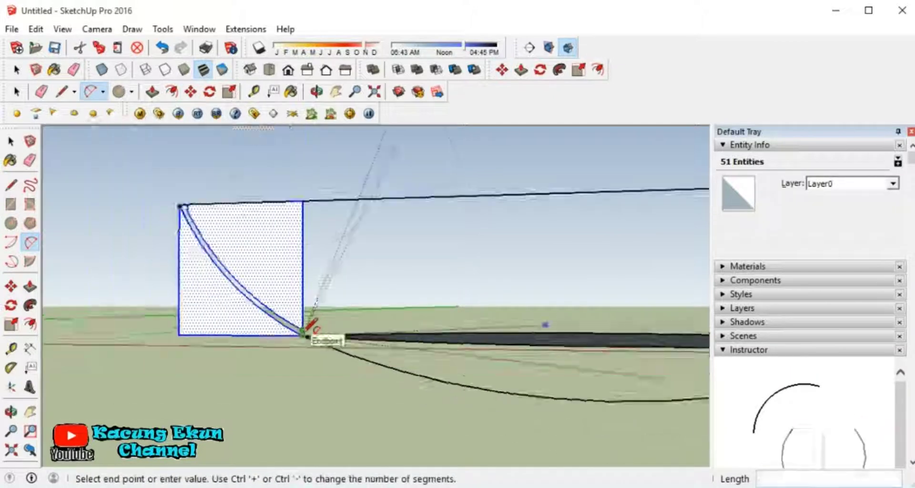
{"action": "scroll", "coordinate": [557, 324], "scroll_direction": "up", "scroll_amount": 3}
{"action": "left_click", "coordinate": [542, 337]}
{"action": "scroll", "coordinate": [542, 337], "scroll_direction": "down", "scroll_amount": 5}
{"action": "left_click", "coordinate": [343, 352]}
Erase the long box's top edge and its remaining edges and face
{"action": "key", "text": "e"}
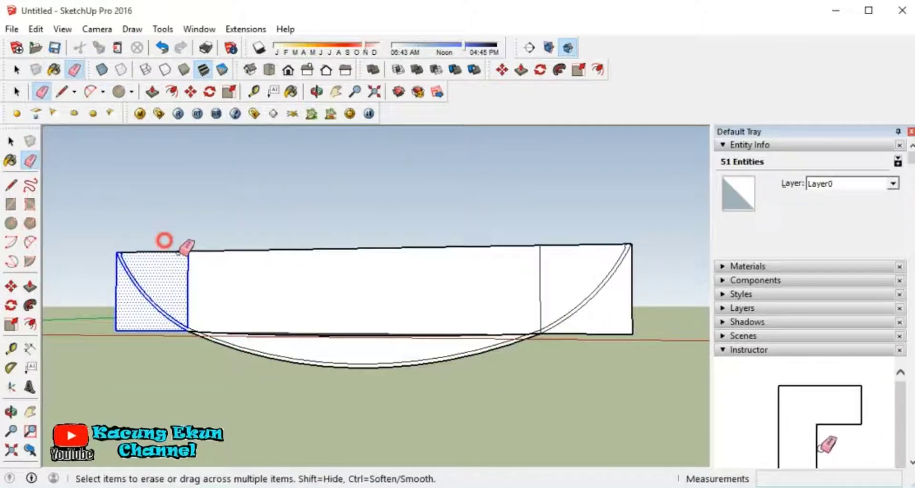
{"action": "left_click", "coordinate": [179, 246]}
{"action": "left_click_drag", "start_coordinate": [526, 276], "coordinate": [565, 338]}
{"action": "scroll", "coordinate": [337, 402], "scroll_direction": "up", "scroll_amount": 3}
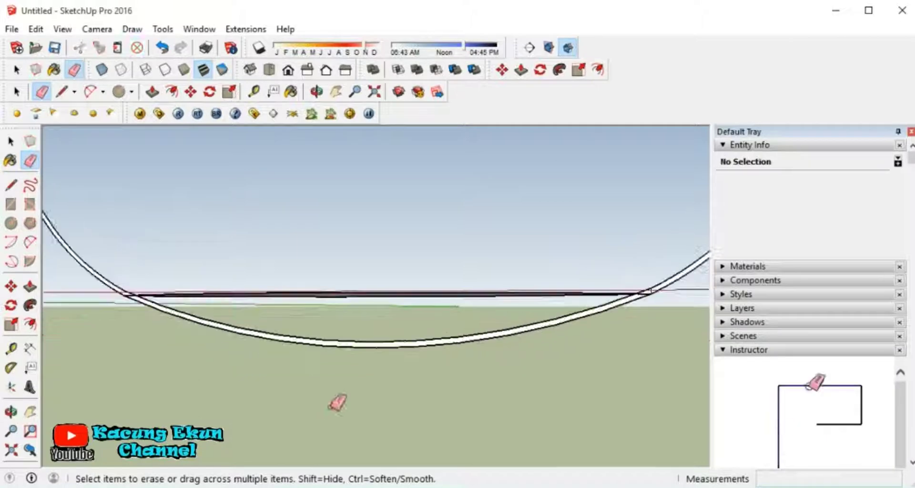
Orbit to see the curved profile and leaf-shaped hull face in perspective
{"action": "key", "text": "l"}
{"action": "scroll", "coordinate": [370, 352], "scroll_direction": "up", "scroll_amount": 3}
{"action": "scroll", "coordinate": [362, 342], "scroll_direction": "up", "scroll_amount": 2}
{"action": "scroll", "coordinate": [363, 342], "scroll_direction": "down", "scroll_amount": 4}
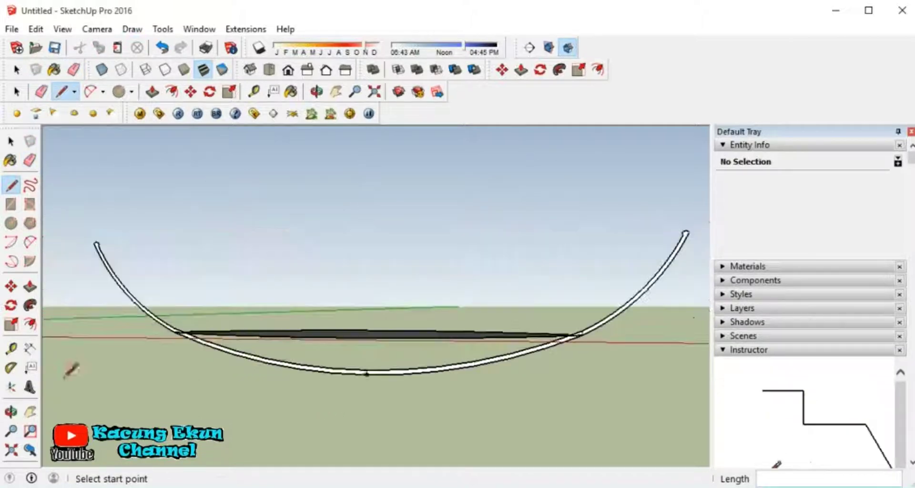
{"action": "key", "text": "o"}
{"action": "mouse_move", "coordinate": [71, 367]}
{"action": "left_mouse_down"}
{"action": "mouse_move", "coordinate": [61, 188]}
{"action": "mouse_move", "coordinate": [392, 373]}
{"action": "mouse_move", "coordinate": [531, 349]}
{"action": "left_mouse_up"}
{"action": "scroll", "coordinate": [531, 349], "scroll_direction": "up", "scroll_amount": 2}
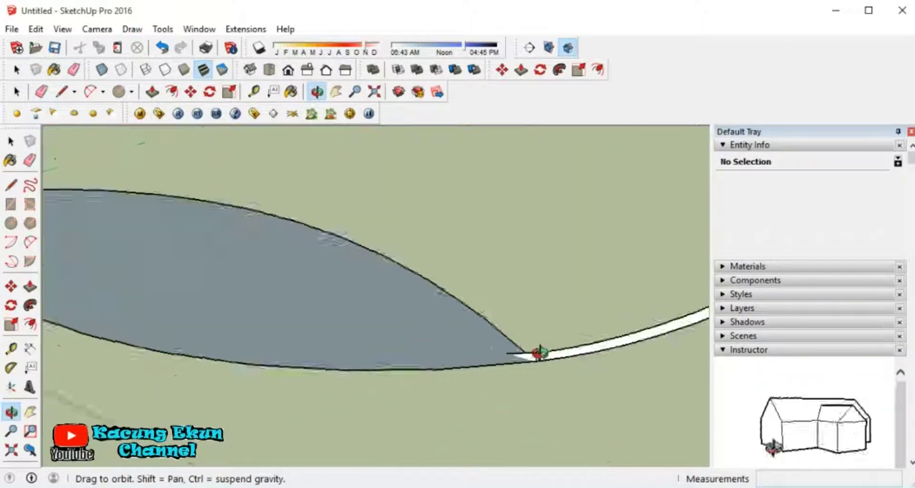
{"action": "scroll", "coordinate": [538, 351], "scroll_direction": "up", "scroll_amount": 2}
{"action": "scroll", "coordinate": [537, 355], "scroll_direction": "down", "scroll_amount": 3}
{"action": "scroll", "coordinate": [538, 352], "scroll_direction": "up", "scroll_amount": 2}
{"action": "key", "text": "e"}
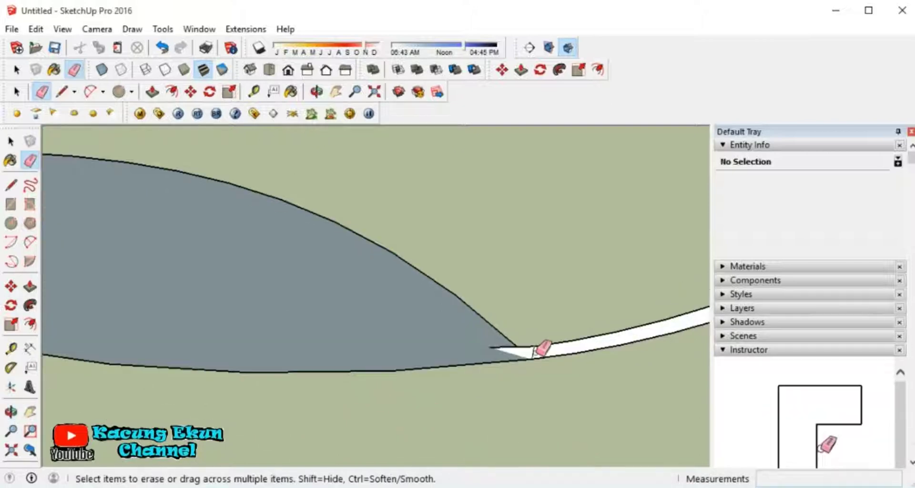
{"action": "scroll", "coordinate": [541, 348], "scroll_direction": "down", "scroll_amount": 3}
{"action": "scroll", "coordinate": [296, 262], "scroll_direction": "up", "scroll_amount": 2}
{"action": "scroll", "coordinate": [258, 270], "scroll_direction": "down", "scroll_amount": 2}
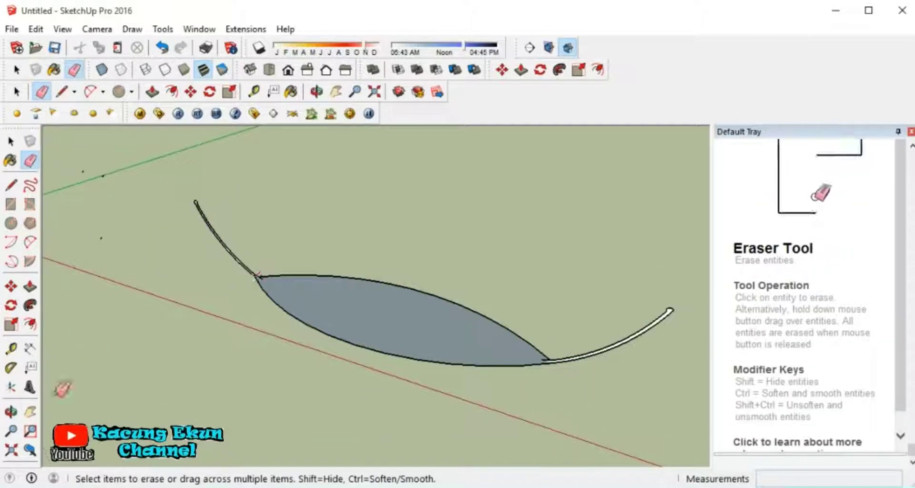
Sweep the curved profile around the leaf outline with Follow Me, inspect the hull, then undo it
{"action": "left_click", "coordinate": [30, 304]}
{"action": "left_click", "coordinate": [477, 366]}
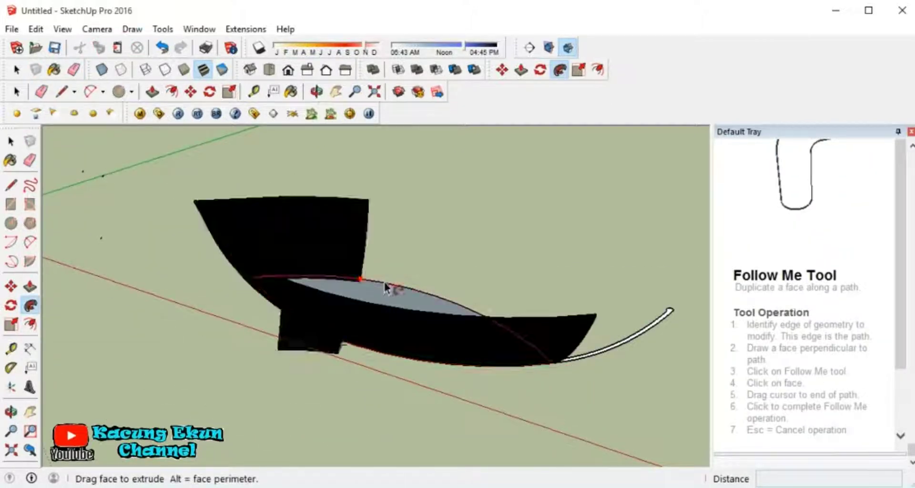
{"action": "left_click", "coordinate": [537, 326]}
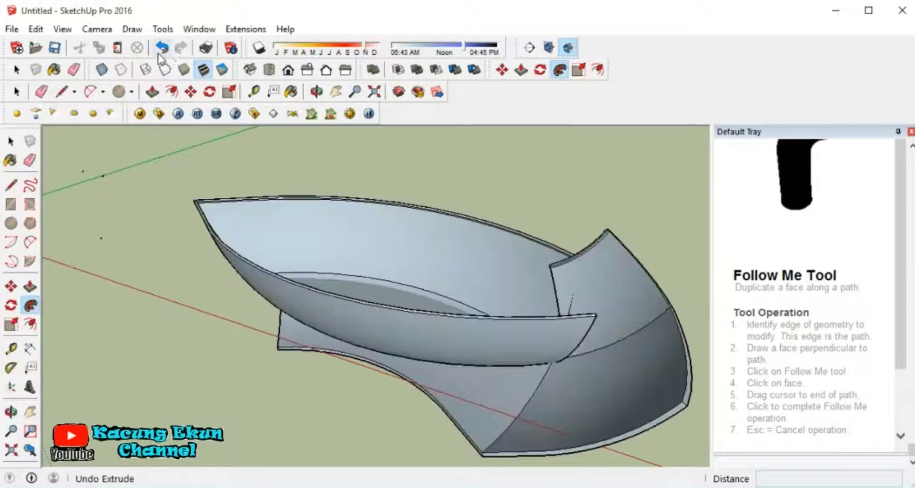
{"action": "key", "text": "o"}
{"action": "left_click_drag", "start_coordinate": [265, 296], "coordinate": [235, 420]}
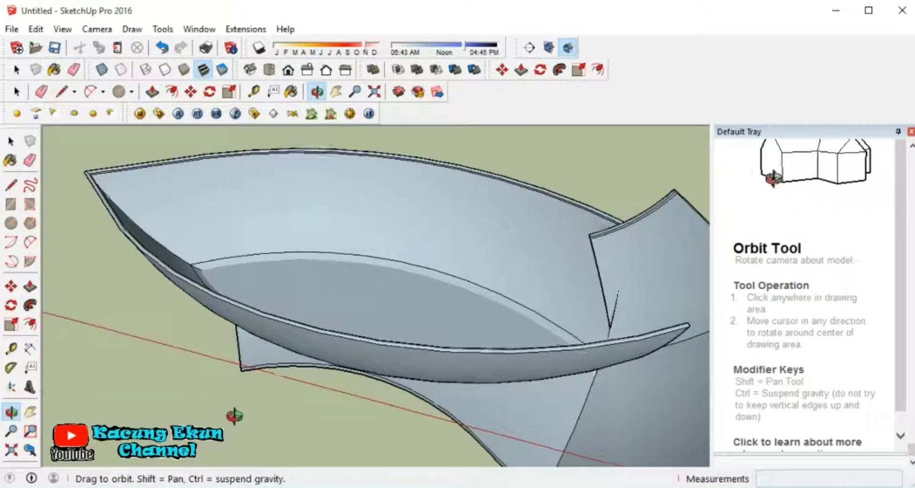
{"action": "left_click", "coordinate": [162, 48]}
{"action": "left_click_drag", "start_coordinate": [339, 184], "coordinate": [127, 222]}
Retry the Follow Me sweep from new angles, undo it, and begin another sweep
{"action": "key", "text": "e"}
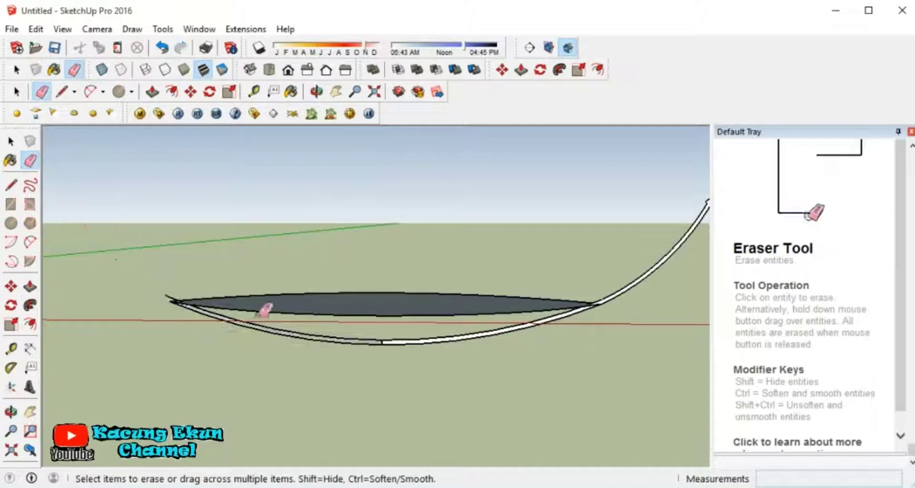
{"action": "mouse_move", "coordinate": [127, 383]}
{"action": "left_mouse_down"}
{"action": "mouse_move", "coordinate": [351, 385]}
{"action": "mouse_move", "coordinate": [371, 312]}
{"action": "left_mouse_up"}
{"action": "key", "text": "f"}
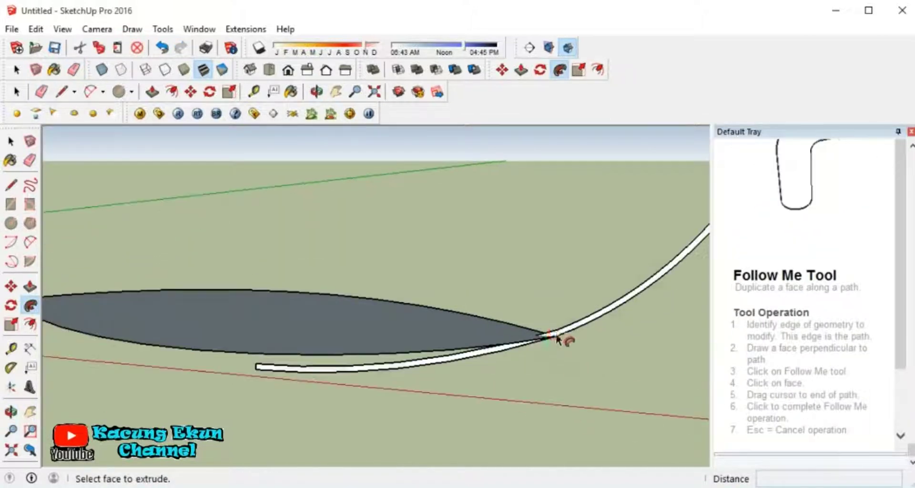
{"action": "left_click_drag", "start_coordinate": [548, 339], "coordinate": [143, 286]}
{"action": "key", "text": "o"}
{"action": "left_click_drag", "start_coordinate": [315, 295], "coordinate": [333, 201]}
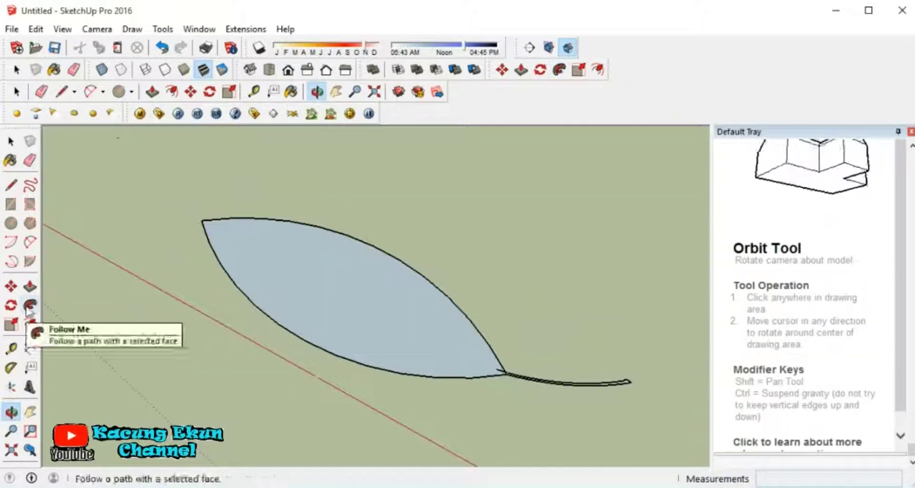
{"action": "left_click", "coordinate": [30, 305]}
{"action": "mouse_move", "coordinate": [279, 225]}
{"action": "left_mouse_down"}
{"action": "mouse_move", "coordinate": [507, 373]}
{"action": "mouse_move", "coordinate": [556, 225]}
{"action": "mouse_move", "coordinate": [406, 257]}
{"action": "mouse_move", "coordinate": [394, 270]}
{"action": "left_mouse_up"}
{"action": "key", "text": "o"}
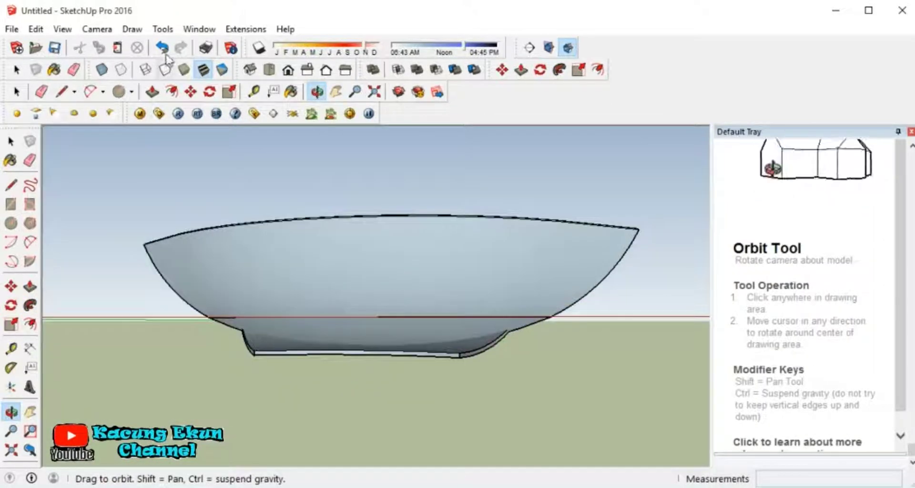
{"action": "key", "text": "ctrl+z"}
{"action": "key", "text": "l"}
{"action": "left_click", "coordinate": [302, 357]}
{"action": "key", "text": "e"}
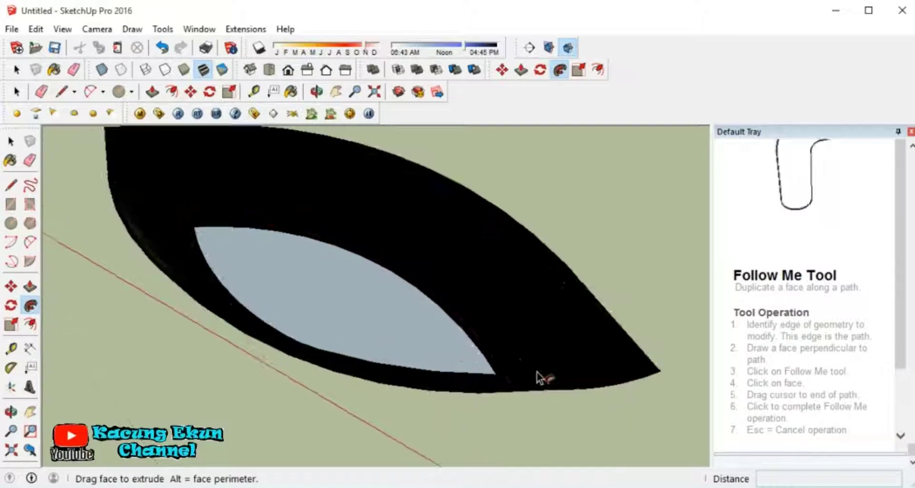
Finish the pending sweep, check it from a low side view, then undo it
{"action": "left_click", "coordinate": [541, 378]}
{"action": "key", "text": "o"}
{"action": "mouse_move", "coordinate": [537, 255]}
{"action": "left_mouse_down"}
{"action": "mouse_move", "coordinate": [477, 197]}
{"action": "mouse_move", "coordinate": [611, 314]}
{"action": "mouse_move", "coordinate": [394, 364]}
{"action": "left_mouse_up"}
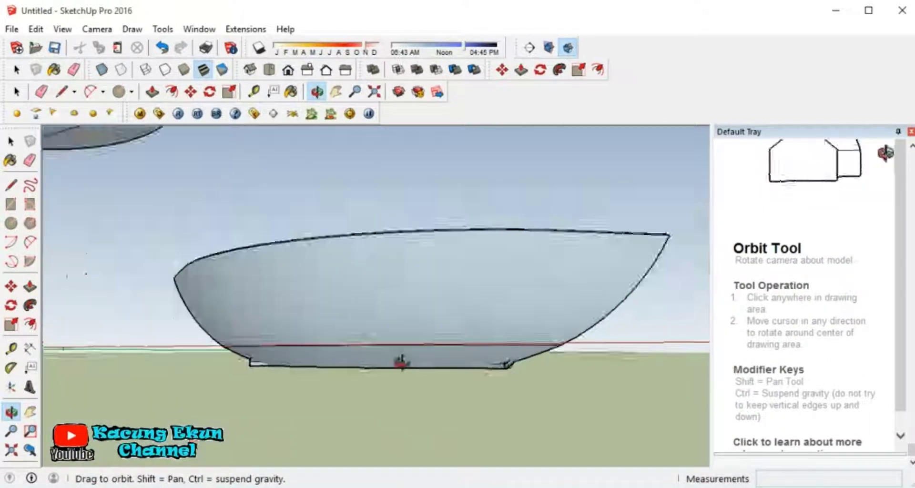
{"action": "left_click", "coordinate": [162, 46]}
{"action": "left_click_drag", "start_coordinate": [512, 404], "coordinate": [146, 80]}
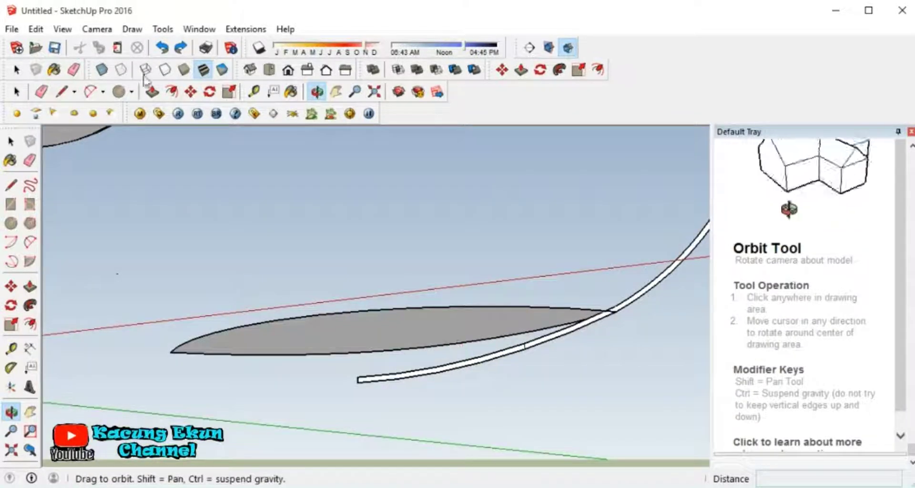
Follow Me the profile around the outline into the finished hull and view it from the side
{"action": "left_click", "coordinate": [30, 305]}
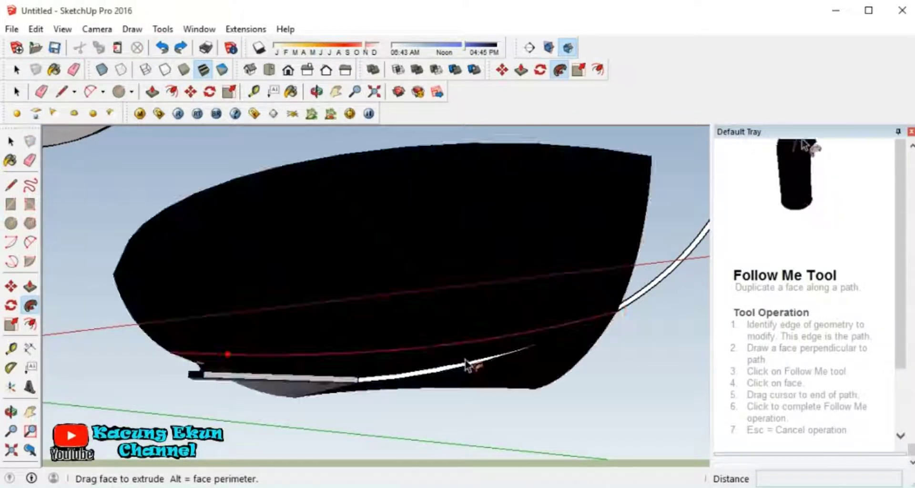
{"action": "mouse_move", "coordinate": [470, 367]}
{"action": "middle_mouse_down"}
{"action": "mouse_move", "coordinate": [228, 286]}
{"action": "mouse_move", "coordinate": [505, 408]}
{"action": "middle_mouse_up"}
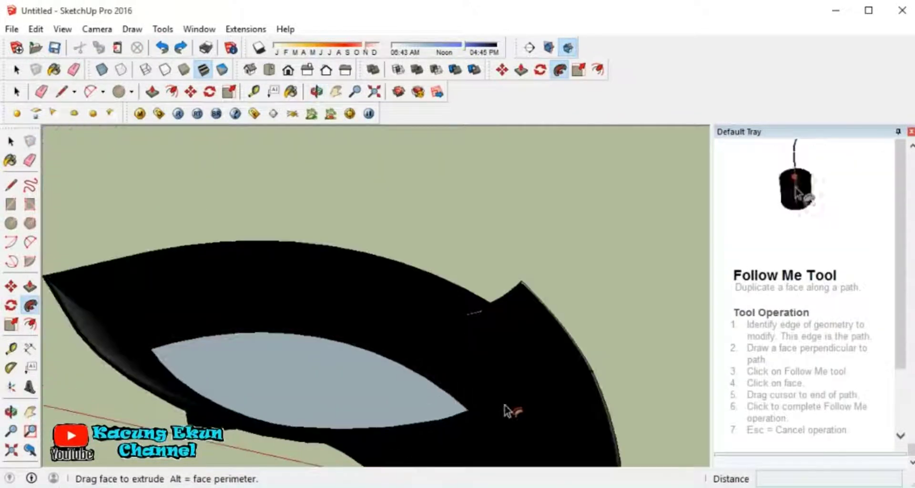
{"action": "left_click", "coordinate": [579, 299]}
{"action": "left_click", "coordinate": [11, 412]}
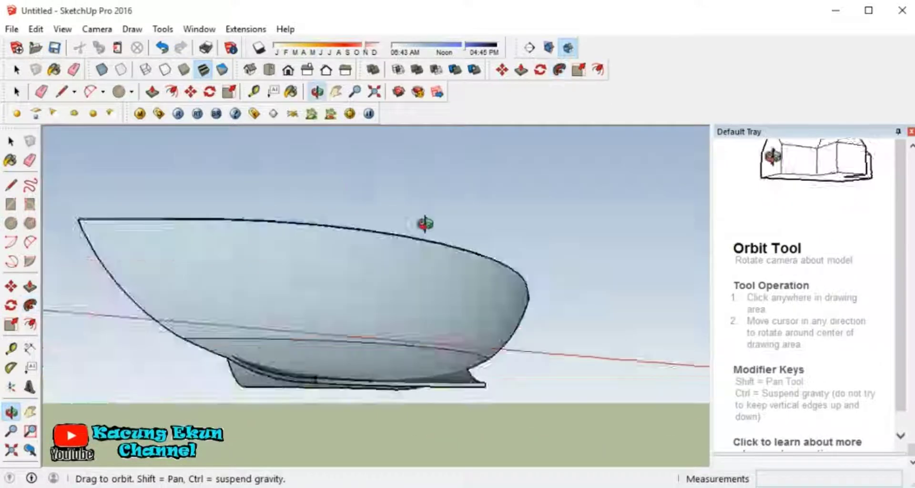
{"action": "left_click_drag", "start_coordinate": [425, 218], "coordinate": [102, 279]}
{"action": "key", "text": "e"}
{"action": "scroll", "coordinate": [250, 402], "scroll_direction": "up", "scroll_amount": 2}
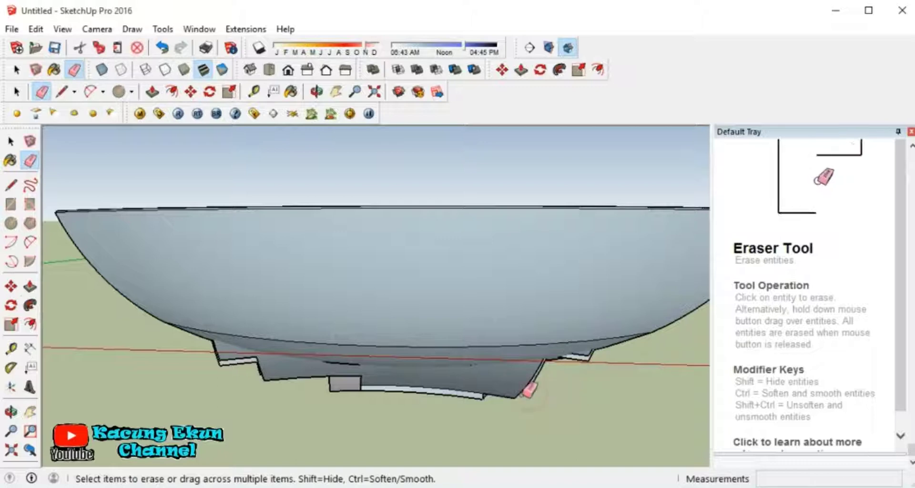
{"action": "mouse_move", "coordinate": [96, 362]}
{"action": "middle_mouse_down"}
{"action": "mouse_move", "coordinate": [441, 198]}
{"action": "mouse_move", "coordinate": [98, 224]}
{"action": "middle_mouse_up"}
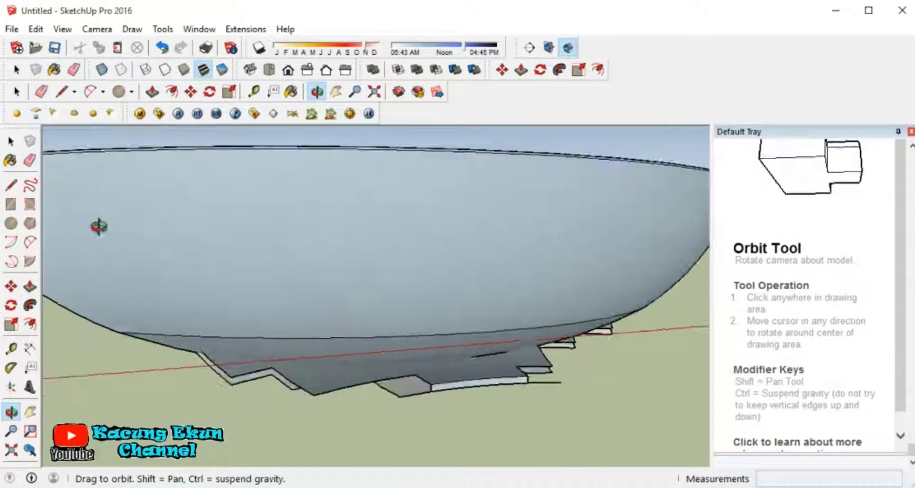
{"action": "scroll", "coordinate": [217, 369], "scroll_direction": "up", "scroll_amount": 3}
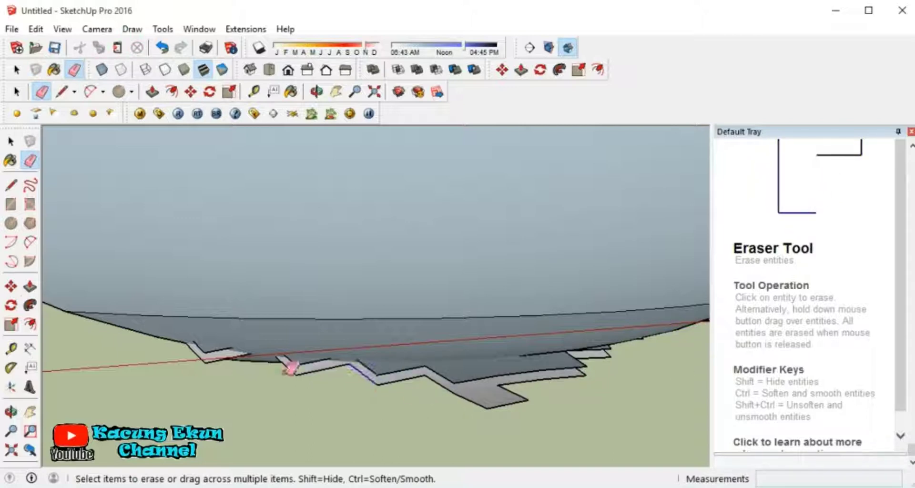
{"action": "mouse_move", "coordinate": [284, 343]}
{"action": "middle_mouse_down"}
{"action": "mouse_move", "coordinate": [435, 317]}
{"action": "mouse_move", "coordinate": [537, 388]}
{"action": "mouse_move", "coordinate": [417, 265]}
{"action": "mouse_move", "coordinate": [337, 310]}
{"action": "mouse_move", "coordinate": [503, 378]}
{"action": "middle_mouse_up"}
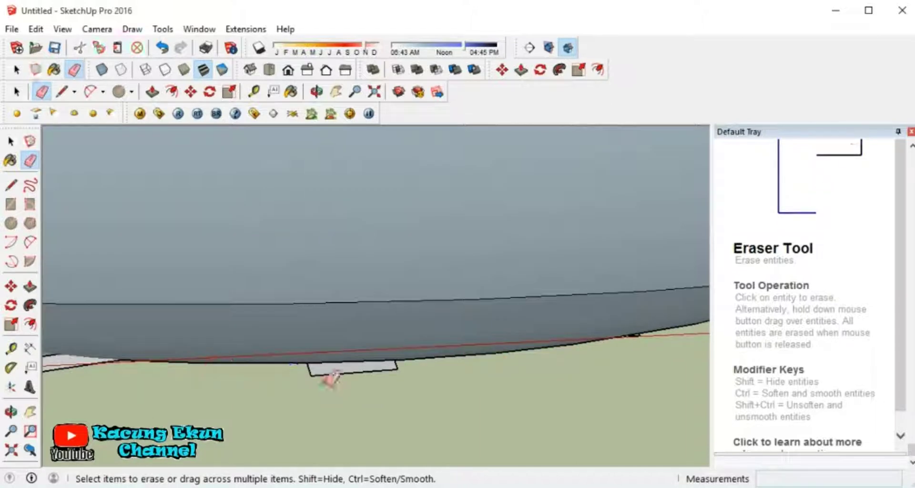
{"action": "scroll", "coordinate": [249, 358], "scroll_direction": "down", "scroll_amount": 3}
{"action": "scroll", "coordinate": [481, 327], "scroll_direction": "up", "scroll_amount": 2}
{"action": "scroll", "coordinate": [306, 369], "scroll_direction": "up", "scroll_amount": 2}
{"action": "scroll", "coordinate": [315, 355], "scroll_direction": "up", "scroll_amount": 2}
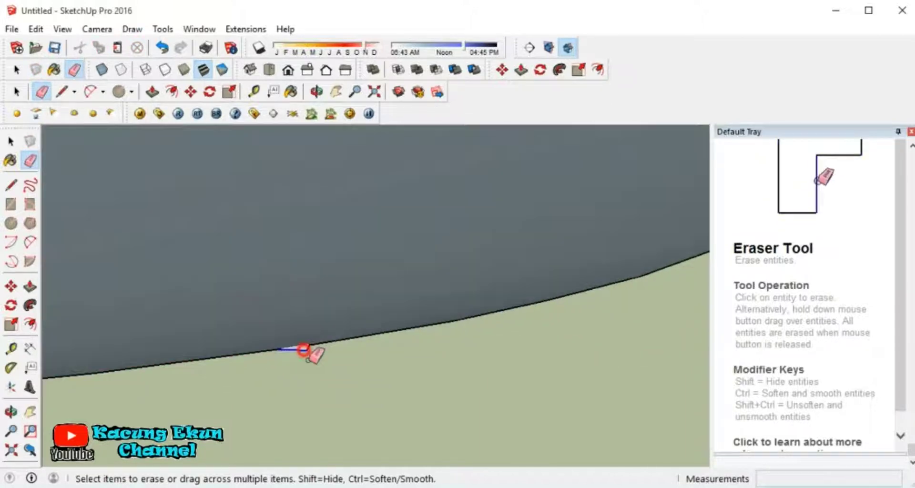
{"action": "scroll", "coordinate": [251, 369], "scroll_direction": "down", "scroll_amount": 2}
{"action": "scroll", "coordinate": [191, 386], "scroll_direction": "down", "scroll_amount": 3}
{"action": "mouse_move", "coordinate": [112, 405]}
{"action": "middle_mouse_down"}
{"action": "mouse_move", "coordinate": [323, 292]}
{"action": "mouse_move", "coordinate": [362, 323]}
{"action": "middle_mouse_up"}
{"action": "mouse_move", "coordinate": [349, 355]}
{"action": "middle_mouse_down"}
{"action": "mouse_move", "coordinate": [317, 409]}
{"action": "mouse_move", "coordinate": [247, 393]}
{"action": "middle_mouse_up"}
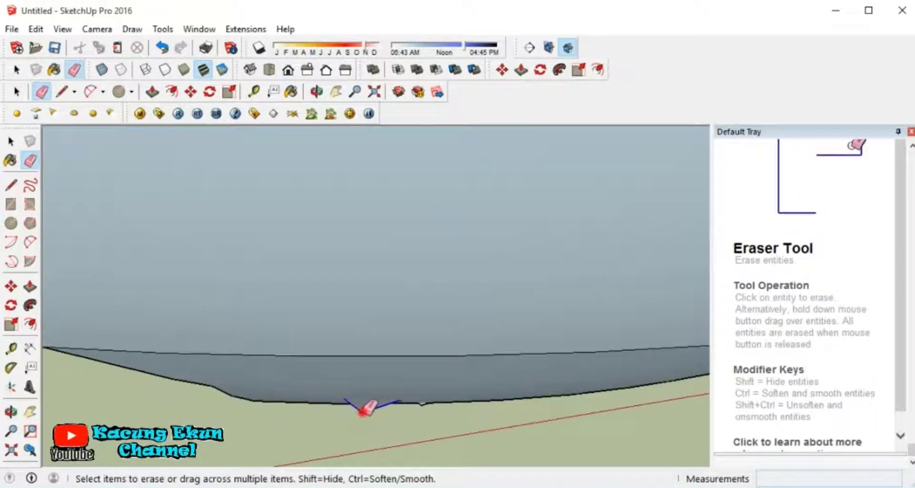
{"action": "scroll", "coordinate": [408, 380], "scroll_direction": "down", "scroll_amount": 2}
{"action": "scroll", "coordinate": [435, 412], "scroll_direction": "up", "scroll_amount": 1}
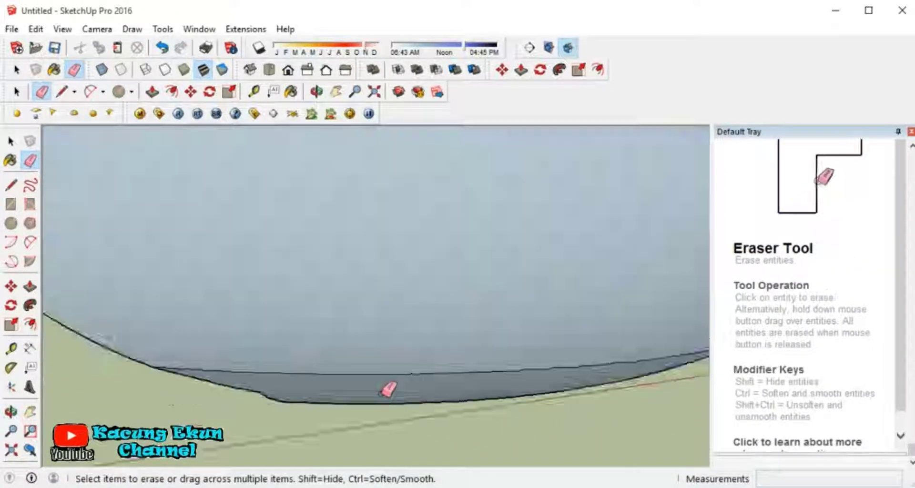
{"action": "mouse_move", "coordinate": [387, 389]}
{"action": "middle_mouse_down"}
{"action": "mouse_move", "coordinate": [490, 232]}
{"action": "mouse_move", "coordinate": [266, 170]}
{"action": "mouse_move", "coordinate": [452, 267]}
{"action": "mouse_move", "coordinate": [238, 386]}
{"action": "middle_mouse_up"}
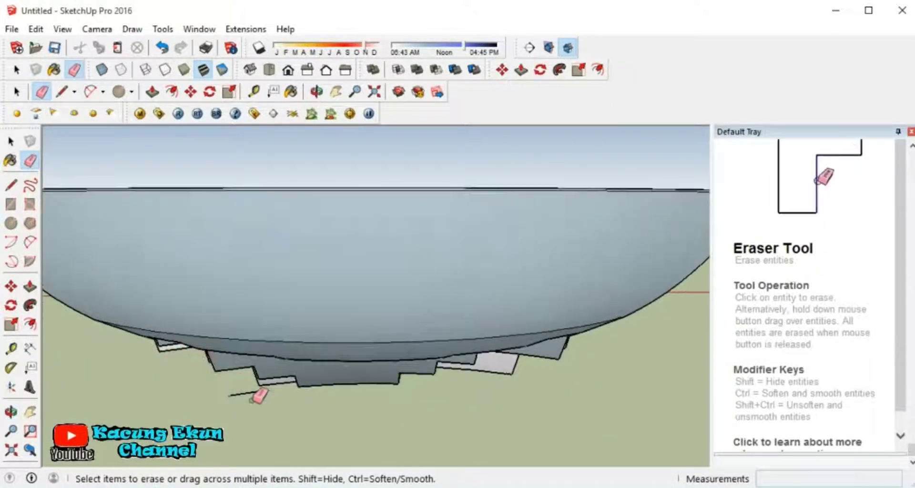
{"action": "scroll", "coordinate": [259, 394], "scroll_direction": "up", "scroll_amount": 3}
{"action": "mouse_move", "coordinate": [452, 358]}
{"action": "middle_mouse_down"}
{"action": "mouse_move", "coordinate": [602, 346]}
{"action": "mouse_move", "coordinate": [609, 321]}
{"action": "middle_mouse_up"}
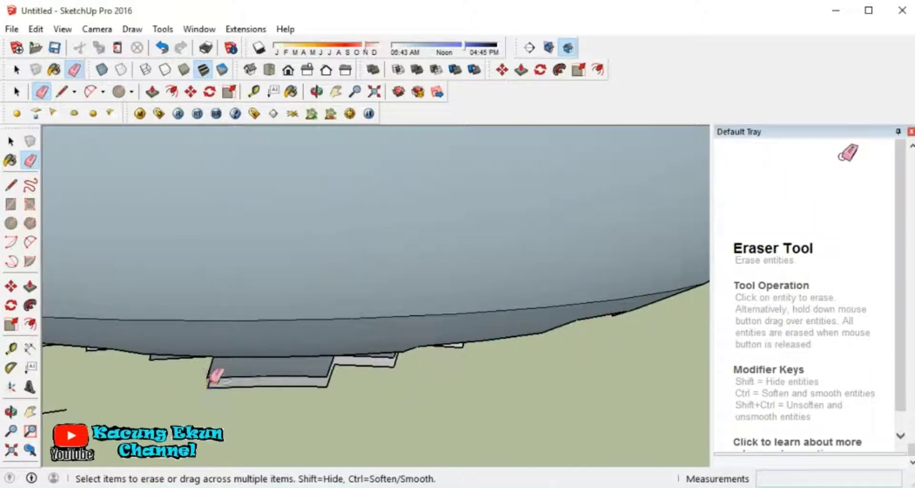
{"action": "middle_click_drag", "start_coordinate": [377, 374], "coordinate": [265, 363]}
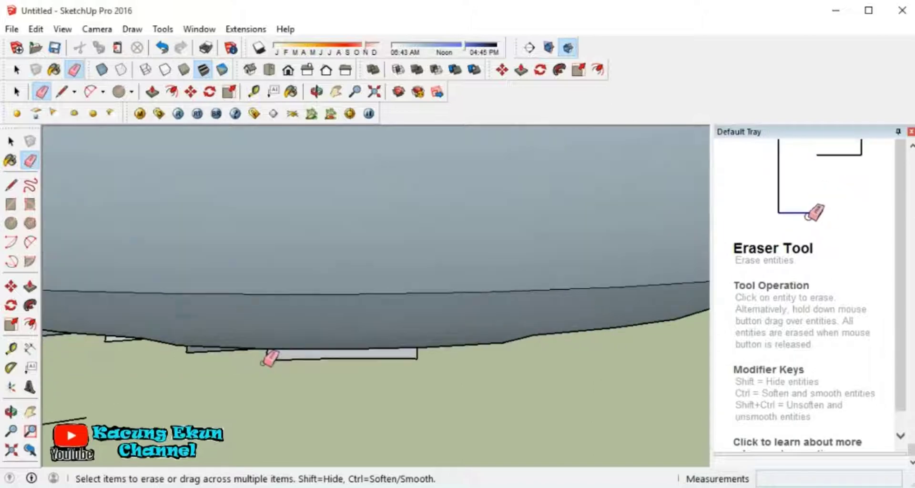
{"action": "mouse_move", "coordinate": [423, 354]}
{"action": "middle_mouse_down"}
{"action": "mouse_move", "coordinate": [394, 345]}
{"action": "mouse_move", "coordinate": [284, 380]}
{"action": "mouse_move", "coordinate": [151, 331]}
{"action": "middle_mouse_up"}
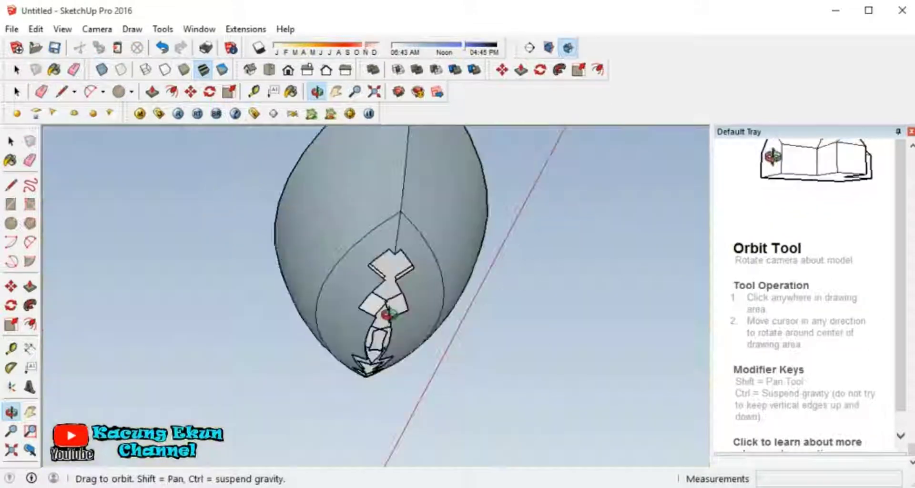
{"action": "mouse_move", "coordinate": [242, 388]}
{"action": "middle_mouse_down"}
{"action": "mouse_move", "coordinate": [180, 211]}
{"action": "mouse_move", "coordinate": [234, 202]}
{"action": "mouse_move", "coordinate": [285, 438]}
{"action": "mouse_move", "coordinate": [616, 386]}
{"action": "mouse_move", "coordinate": [229, 359]}
{"action": "mouse_move", "coordinate": [100, 382]}
{"action": "mouse_move", "coordinate": [418, 378]}
{"action": "mouse_move", "coordinate": [633, 333]}
{"action": "middle_mouse_up"}
Draw a 2-point arc along the bowl's lower edge, then orbit to an oblique overview of the bowl
{"action": "left_click", "coordinate": [100, 381]}
{"action": "left_click", "coordinate": [633, 333]}
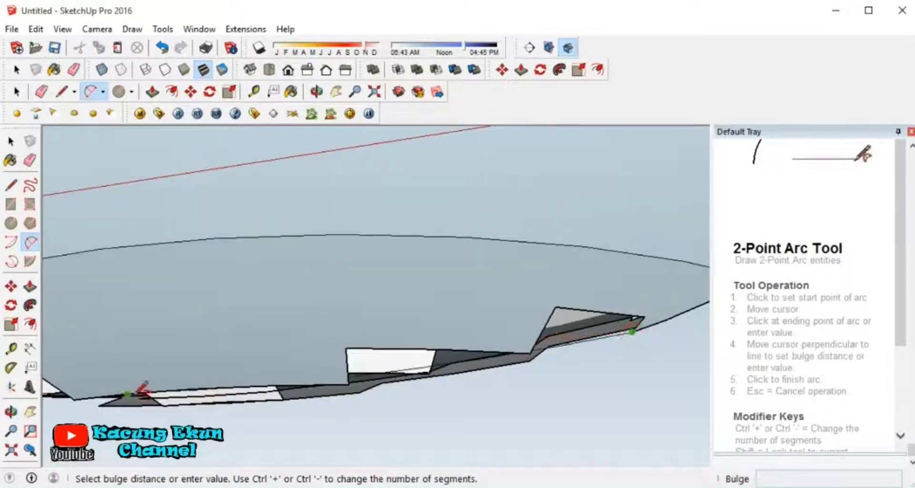
{"action": "middle_click_drag", "start_coordinate": [143, 390], "coordinate": [379, 386]}
{"action": "left_click", "coordinate": [483, 442]}
{"action": "middle_click_drag", "start_coordinate": [483, 442], "coordinate": [511, 342]}
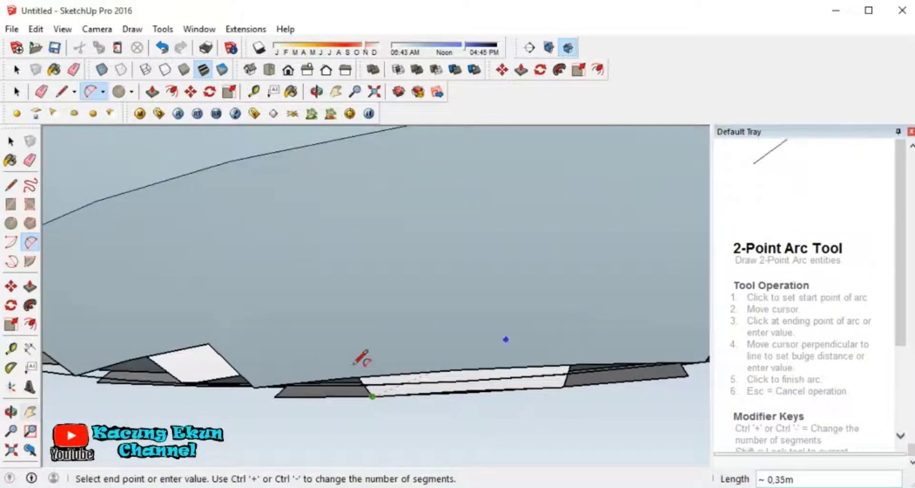
{"action": "mouse_move", "coordinate": [355, 363]}
{"action": "middle_mouse_down"}
{"action": "mouse_move", "coordinate": [331, 271]}
{"action": "mouse_move", "coordinate": [526, 387]}
{"action": "mouse_move", "coordinate": [333, 336]}
{"action": "mouse_move", "coordinate": [292, 231]}
{"action": "mouse_move", "coordinate": [543, 453]}
{"action": "mouse_move", "coordinate": [469, 211]}
{"action": "mouse_move", "coordinate": [453, 195]}
{"action": "mouse_move", "coordinate": [250, 336]}
{"action": "mouse_move", "coordinate": [249, 242]}
{"action": "mouse_move", "coordinate": [241, 381]}
{"action": "mouse_move", "coordinate": [230, 289]}
{"action": "mouse_move", "coordinate": [337, 324]}
{"action": "middle_mouse_up"}
{"action": "mouse_move", "coordinate": [317, 349]}
{"action": "left_mouse_down"}
{"action": "mouse_move", "coordinate": [219, 313]}
{"action": "mouse_move", "coordinate": [374, 300]}
{"action": "left_mouse_up"}
{"action": "key", "text": "space"}
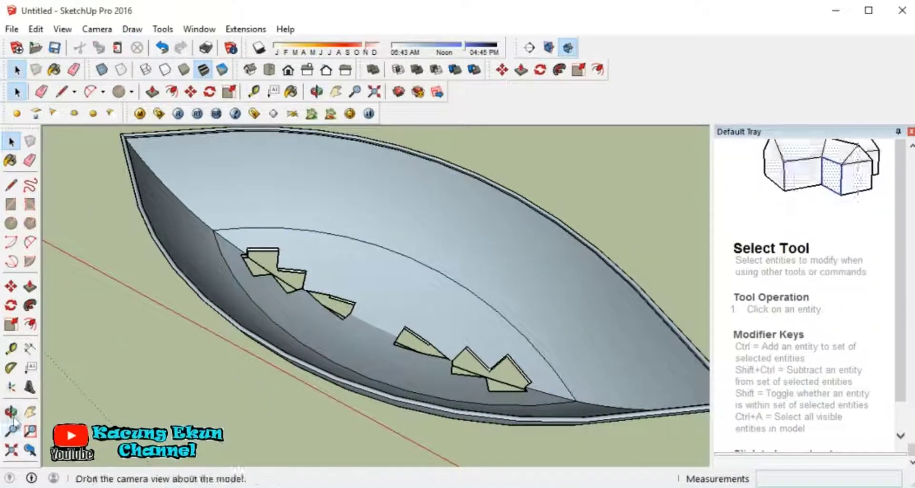
Orbit in close to inspect the boat's rim teeth from above and from a low side angle
{"action": "left_click", "coordinate": [13, 419]}
{"action": "mouse_move", "coordinate": [286, 286]}
{"action": "left_mouse_down"}
{"action": "mouse_move", "coordinate": [429, 212]}
{"action": "mouse_move", "coordinate": [337, 261]}
{"action": "left_mouse_up"}
{"action": "key", "text": "e"}
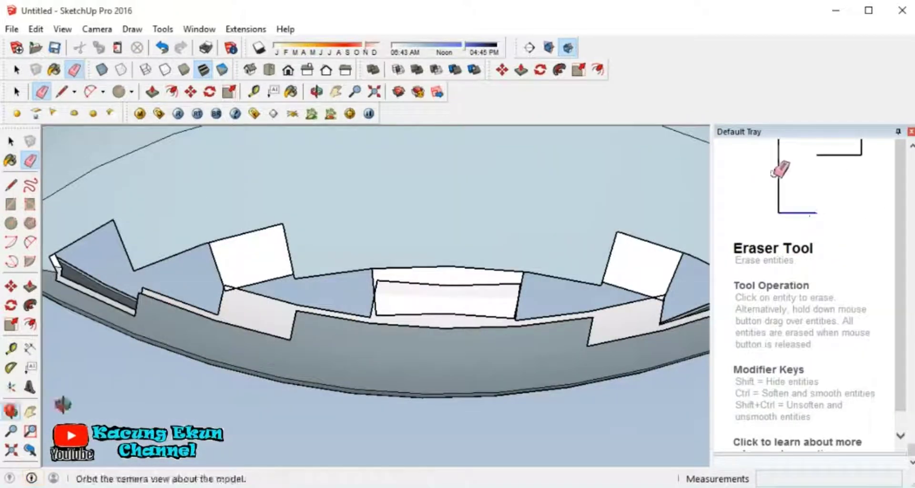
{"action": "left_click", "coordinate": [10, 410]}
{"action": "mouse_move", "coordinate": [245, 291]}
{"action": "left_mouse_down"}
{"action": "mouse_move", "coordinate": [249, 260]}
{"action": "mouse_move", "coordinate": [316, 383]}
{"action": "mouse_move", "coordinate": [334, 183]}
{"action": "mouse_move", "coordinate": [194, 260]}
{"action": "mouse_move", "coordinate": [449, 216]}
{"action": "left_mouse_up"}
{"action": "scroll", "coordinate": [490, 218], "scroll_direction": "up", "scroll_amount": 5}
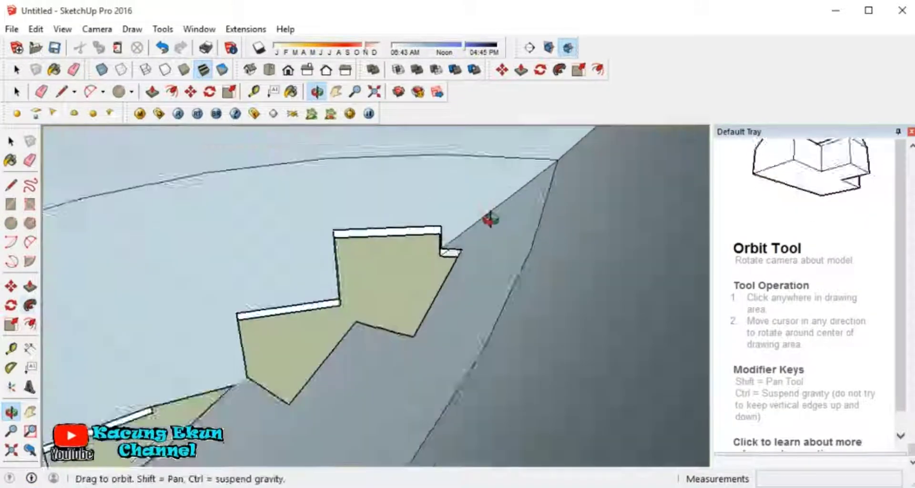
{"action": "scroll", "coordinate": [320, 335], "scroll_direction": "up", "scroll_amount": 2}
{"action": "scroll", "coordinate": [596, 210], "scroll_direction": "down", "scroll_amount": 5}
{"action": "scroll", "coordinate": [596, 210], "scroll_direction": "up", "scroll_amount": 3}
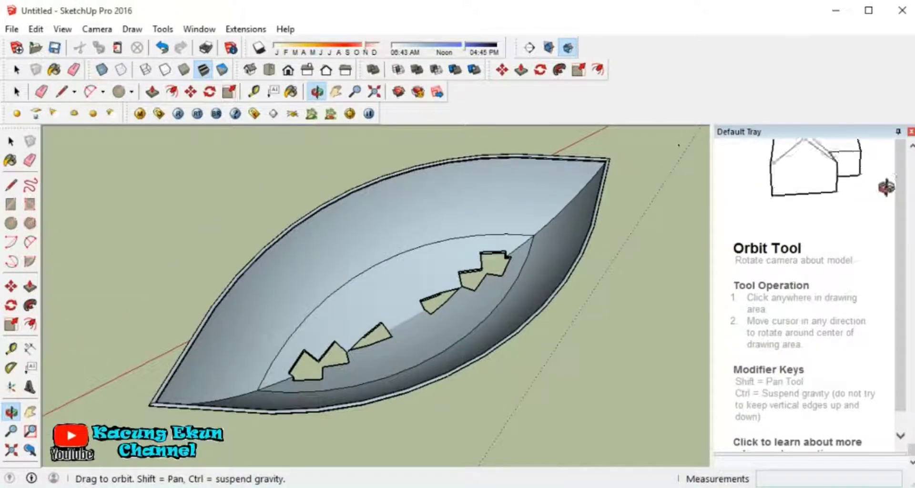
{"action": "mouse_move", "coordinate": [596, 210]}
{"action": "left_mouse_down"}
{"action": "mouse_move", "coordinate": [373, 210]}
{"action": "mouse_move", "coordinate": [260, 312]}
{"action": "mouse_move", "coordinate": [307, 219]}
{"action": "mouse_move", "coordinate": [264, 249]}
{"action": "left_mouse_up"}
Draw trial edges between the rim tooth vertices, cancelling and undoing the unwanted line
{"action": "key", "text": "l"}
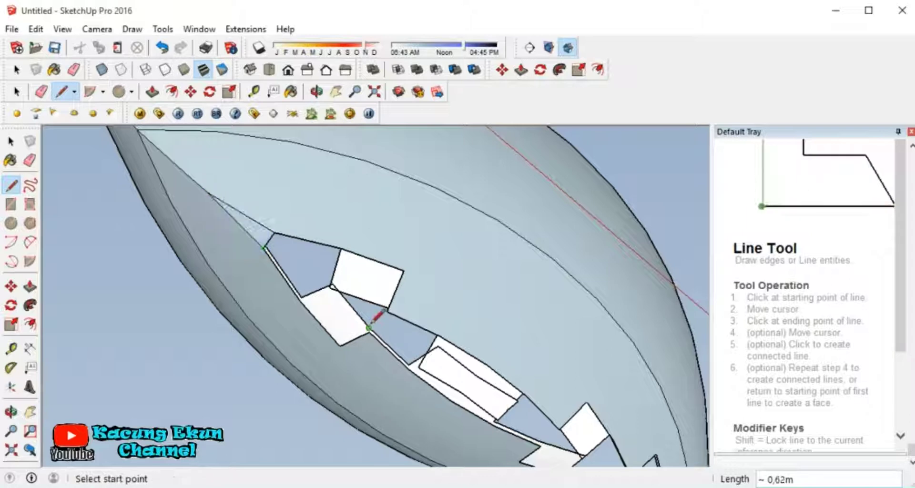
{"action": "scroll", "coordinate": [369, 327], "scroll_direction": "up", "scroll_amount": 2}
{"action": "left_click", "coordinate": [384, 300]}
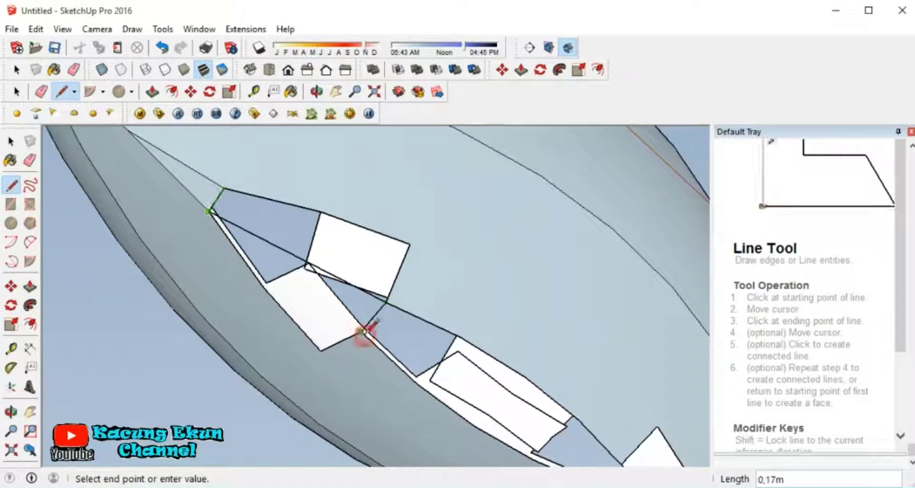
{"action": "scroll", "coordinate": [278, 248], "scroll_direction": "up", "scroll_amount": 2}
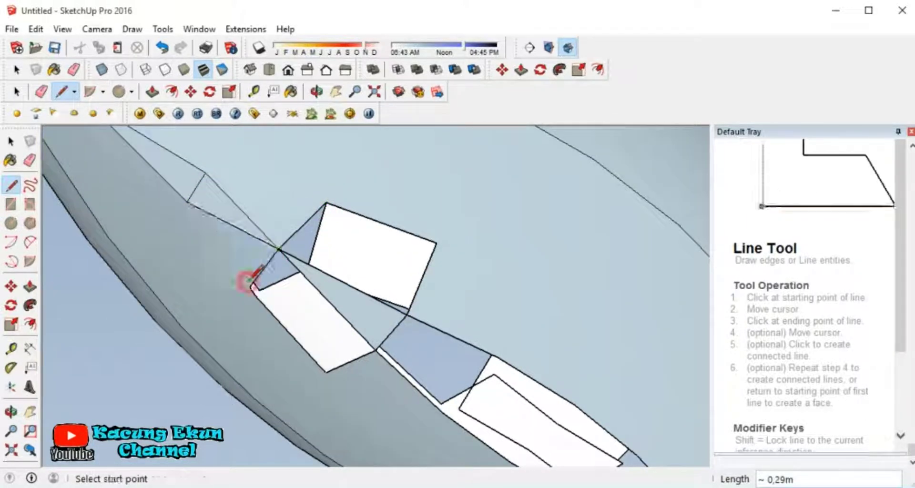
{"action": "scroll", "coordinate": [257, 280], "scroll_direction": "up", "scroll_amount": 2}
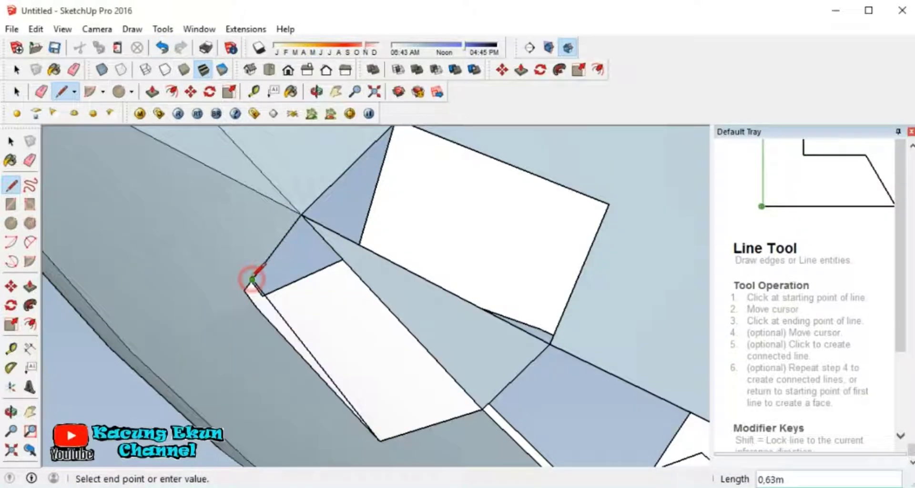
{"action": "left_click", "coordinate": [312, 221]}
{"action": "scroll", "coordinate": [313, 224], "scroll_direction": "down", "scroll_amount": 2}
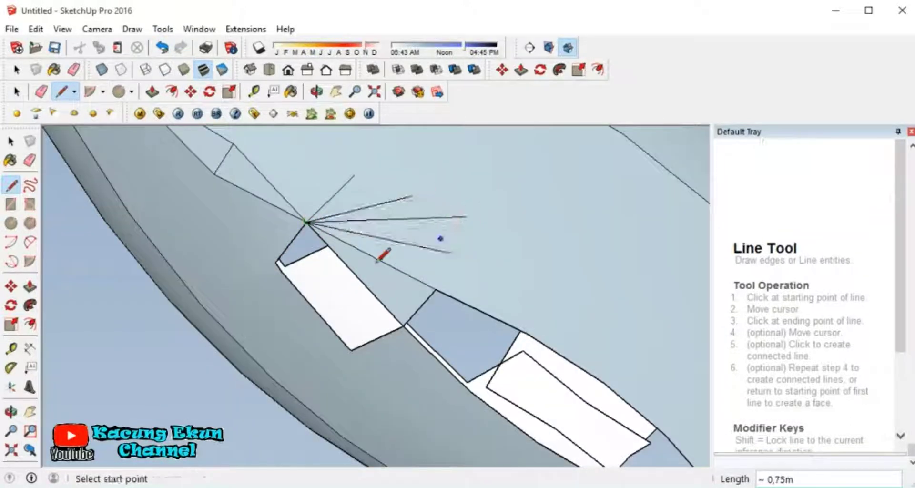
{"action": "key", "text": "Escape"}
{"action": "scroll", "coordinate": [305, 282], "scroll_direction": "up", "scroll_amount": 2}
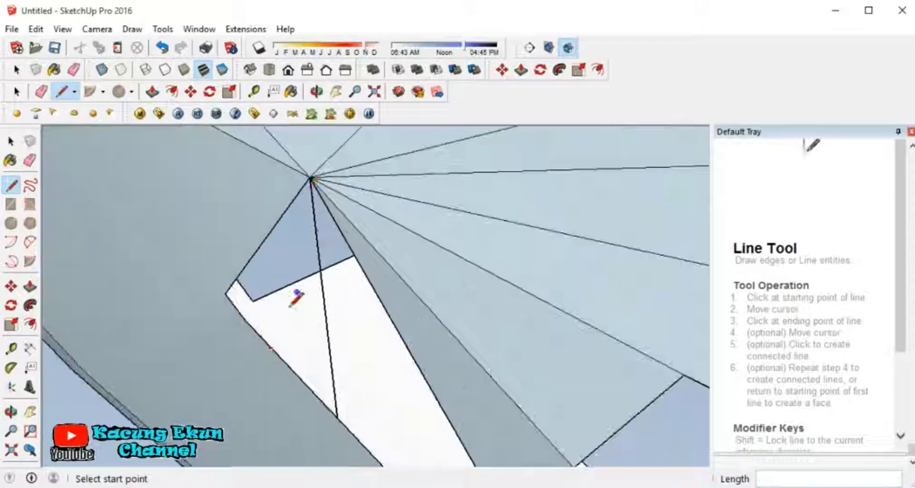
{"action": "scroll", "coordinate": [303, 210], "scroll_direction": "down", "scroll_amount": 1}
{"action": "left_click", "coordinate": [321, 209]}
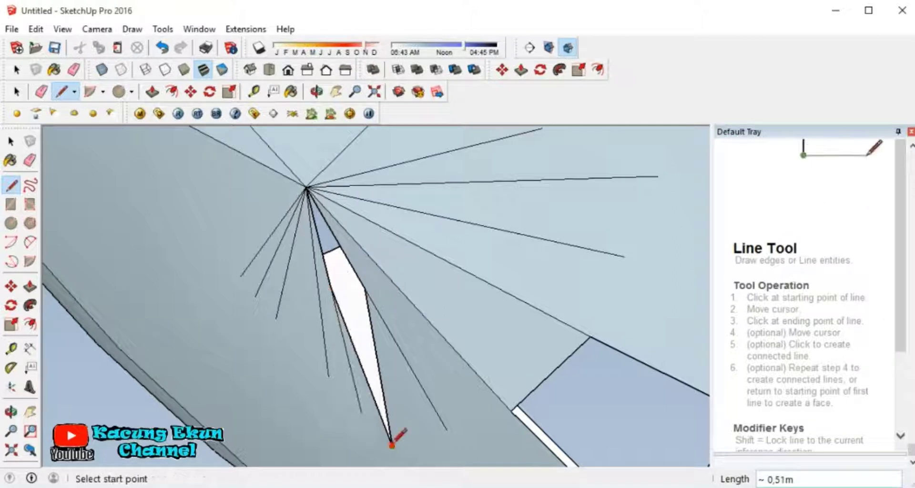
{"action": "scroll", "coordinate": [318, 181], "scroll_direction": "down", "scroll_amount": 3}
{"action": "left_click", "coordinate": [348, 314]}
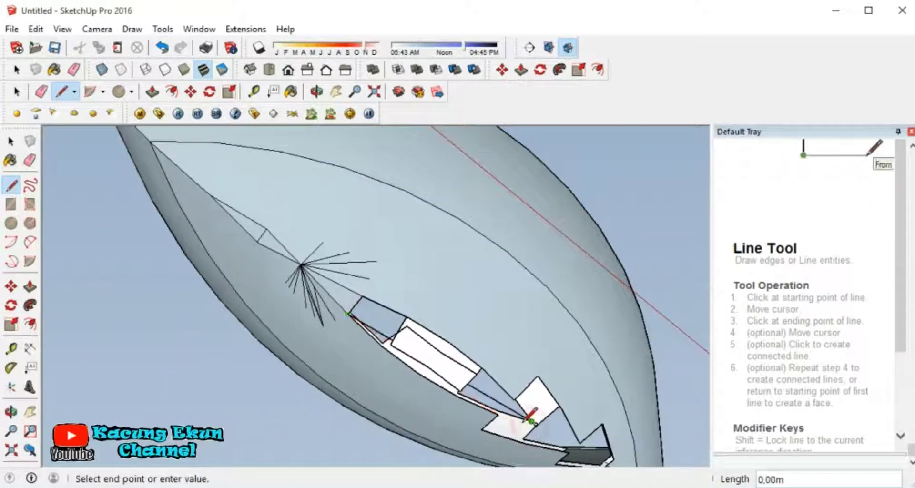
{"action": "scroll", "coordinate": [529, 418], "scroll_direction": "up", "scroll_amount": 2}
{"action": "key", "text": "ctrl+z"}
{"action": "scroll", "coordinate": [341, 269], "scroll_direction": "up", "scroll_amount": 2}
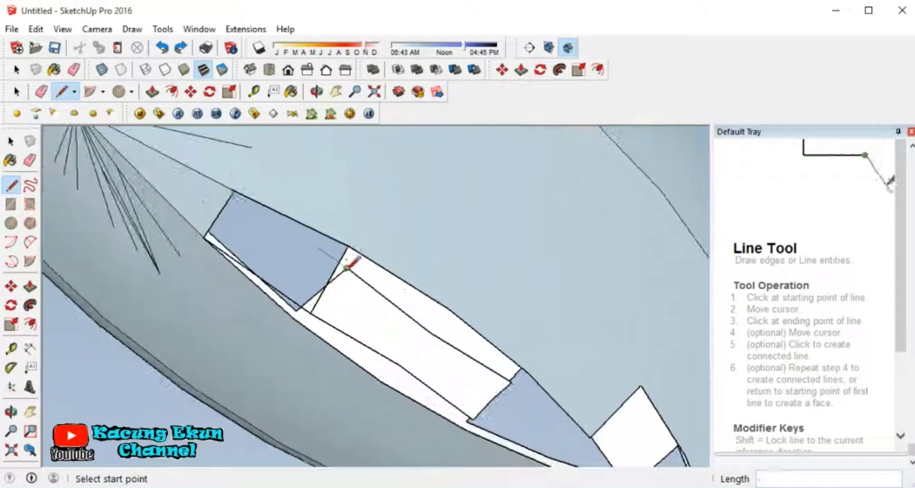
From a side view, draw a line across the rim piece from corner to corner
{"action": "left_click", "coordinate": [11, 411]}
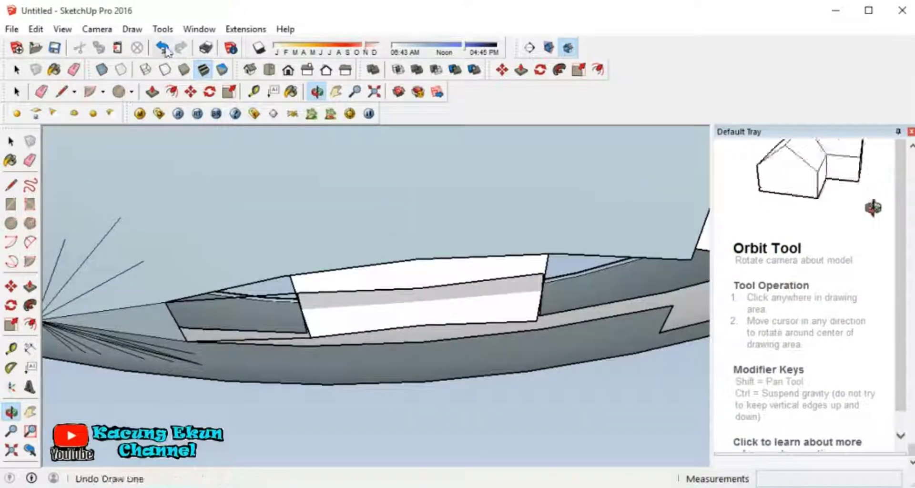
{"action": "mouse_move", "coordinate": [293, 320]}
{"action": "left_mouse_down"}
{"action": "mouse_move", "coordinate": [459, 367]}
{"action": "mouse_move", "coordinate": [368, 303]}
{"action": "left_mouse_up"}
{"action": "key", "text": "l"}
{"action": "left_click", "coordinate": [170, 249]}
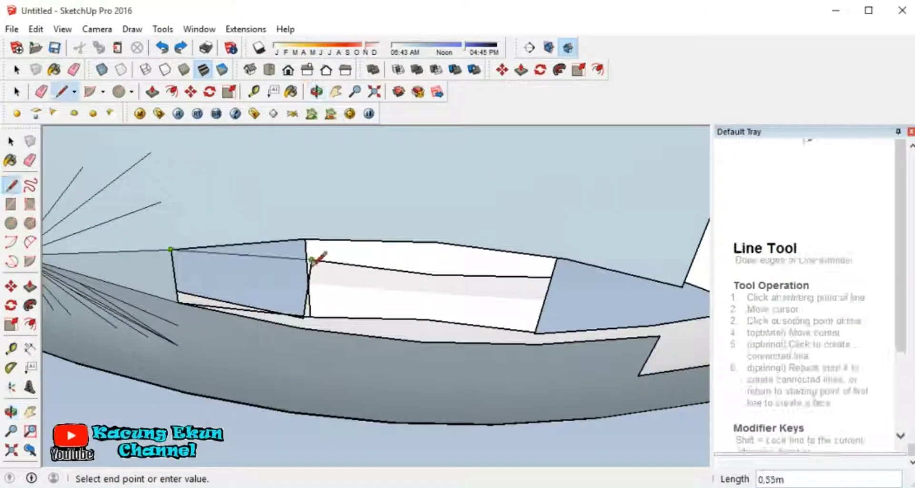
{"action": "left_click", "coordinate": [552, 277]}
{"action": "scroll", "coordinate": [552, 277], "scroll_direction": "down", "scroll_amount": 3}
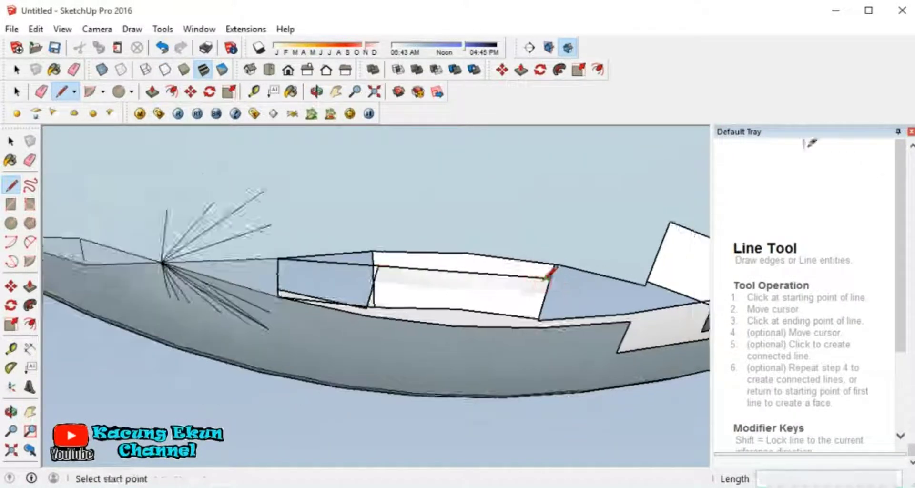
{"action": "scroll", "coordinate": [355, 292], "scroll_direction": "up", "scroll_amount": 5}
{"action": "scroll", "coordinate": [357, 292], "scroll_direction": "down", "scroll_amount": 3}
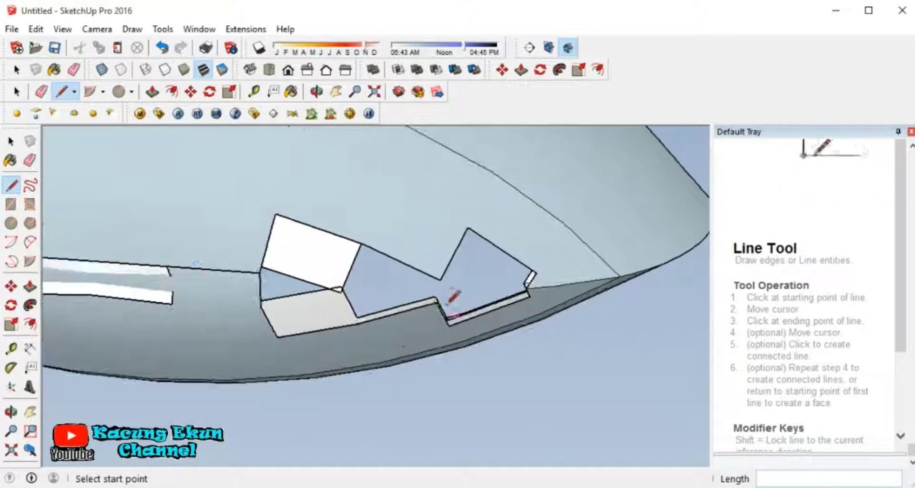
{"action": "scroll", "coordinate": [251, 273], "scroll_direction": "up", "scroll_amount": 2}
Close the triangular holes at the hull junction with new edges, then check the whole boat
{"action": "left_click", "coordinate": [251, 272]}
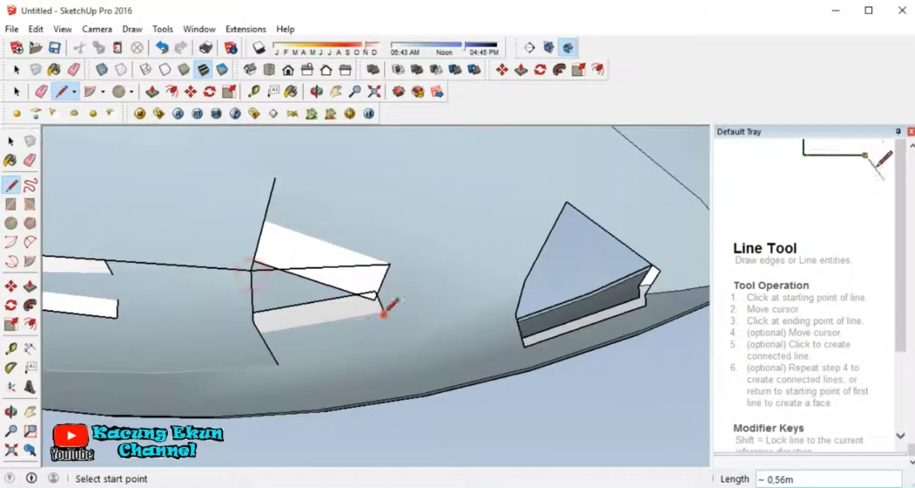
{"action": "middle_click_drag", "start_coordinate": [305, 375], "coordinate": [142, 171]}
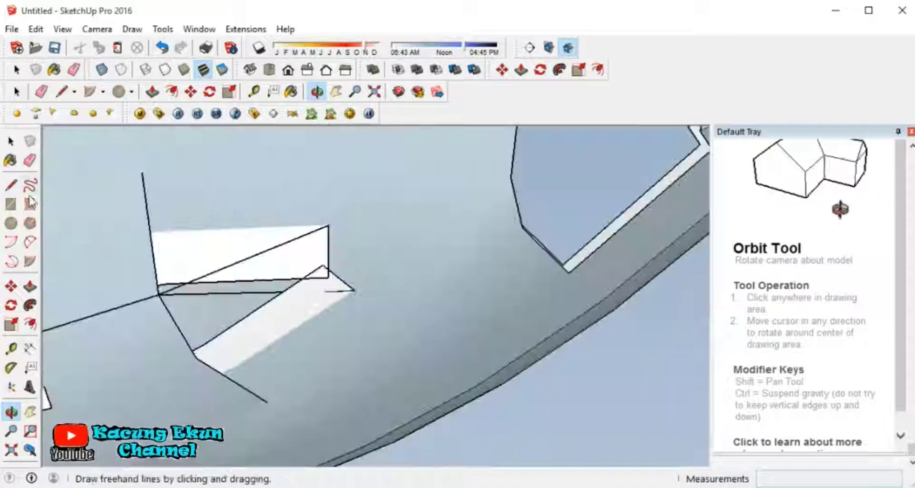
{"action": "left_click_drag", "start_coordinate": [142, 171], "coordinate": [328, 225]}
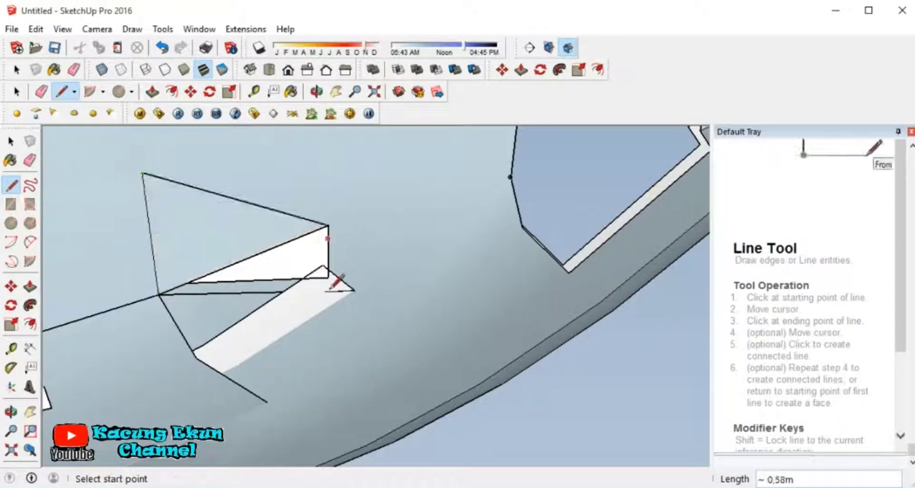
{"action": "left_click", "coordinate": [328, 225]}
{"action": "left_click", "coordinate": [275, 296]}
{"action": "middle_click_drag", "start_coordinate": [275, 296], "coordinate": [343, 228]}
{"action": "left_click", "coordinate": [343, 229]}
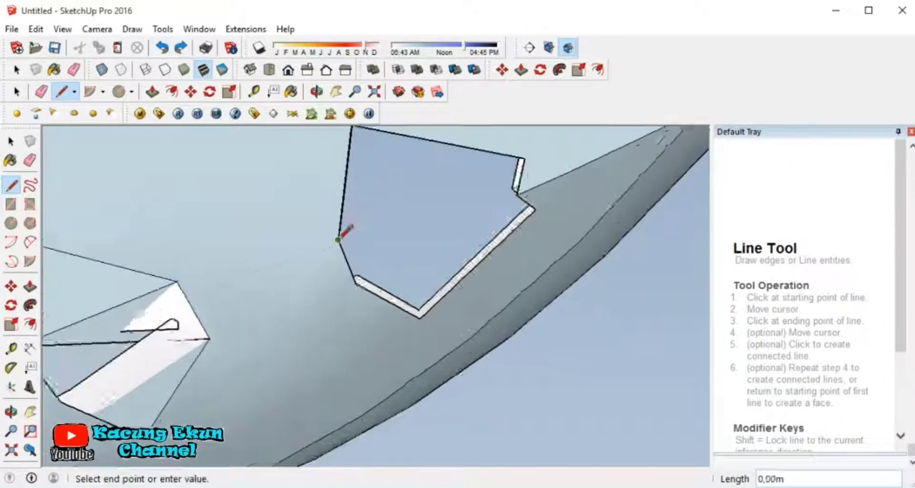
{"action": "left_click", "coordinate": [355, 277]}
{"action": "scroll", "coordinate": [355, 278], "scroll_direction": "down", "scroll_amount": 3}
{"action": "middle_click_drag", "start_coordinate": [342, 302], "coordinate": [515, 301]}
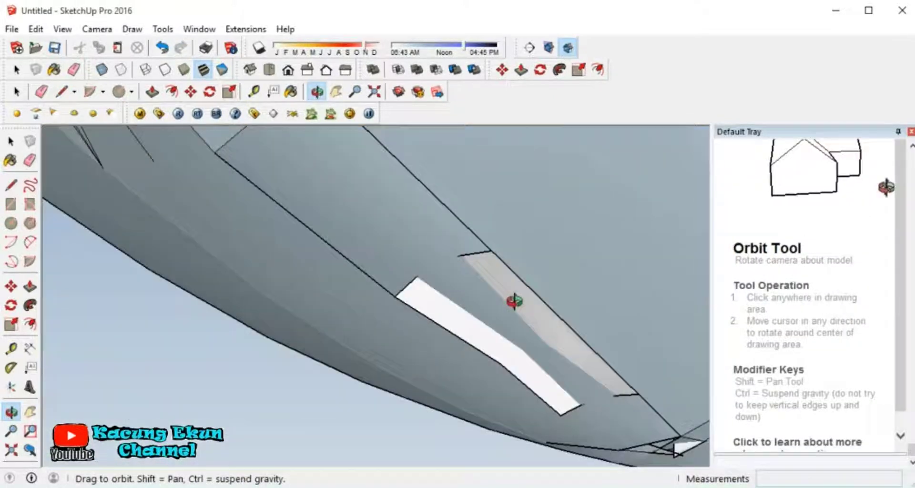
{"action": "left_click_drag", "start_coordinate": [515, 301], "coordinate": [525, 402]}
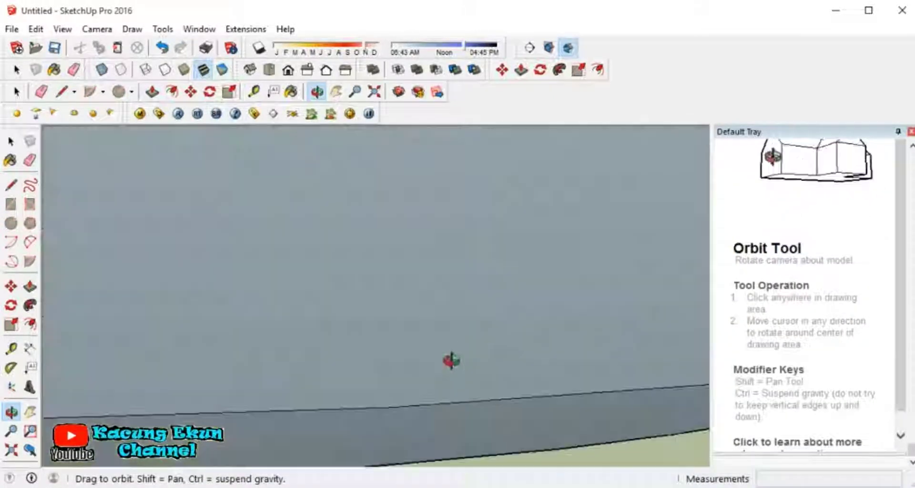
{"action": "scroll", "coordinate": [452, 359], "scroll_direction": "down", "scroll_amount": 5}
{"action": "mouse_move", "coordinate": [425, 425]}
{"action": "left_mouse_down"}
{"action": "mouse_move", "coordinate": [376, 369]}
{"action": "mouse_move", "coordinate": [389, 250]}
{"action": "left_mouse_up"}
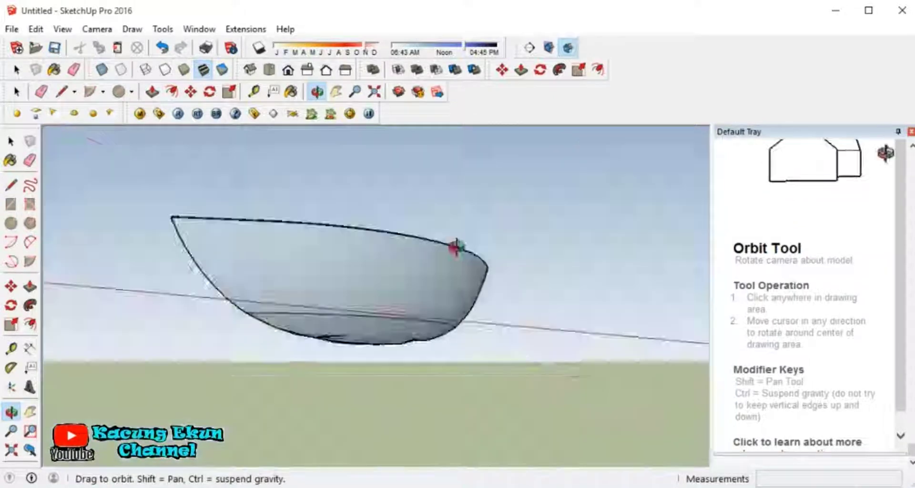
{"action": "left_click_drag", "start_coordinate": [389, 250], "coordinate": [482, 241]}
Select the entire boat, paint it with a Wood collection material, and inspect it
{"action": "key", "text": "space"}
{"action": "triple_click", "coordinate": [295, 288]}
{"action": "key", "text": "b"}
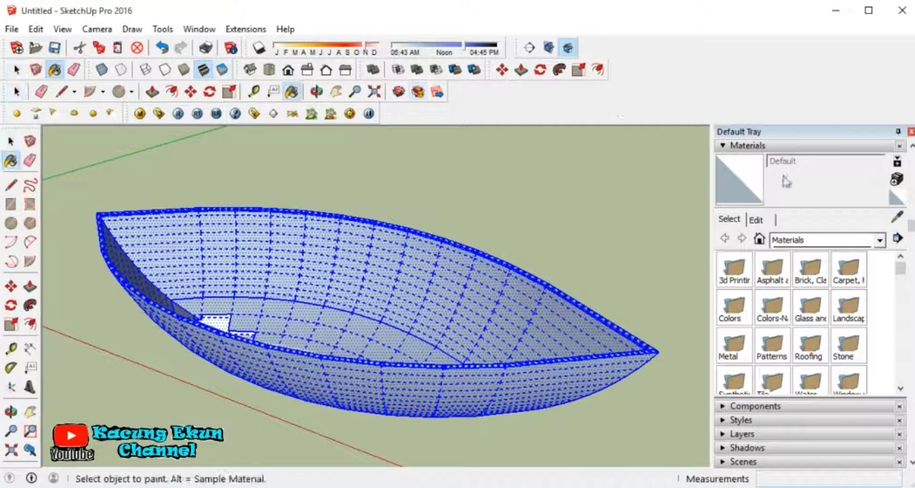
{"action": "scroll", "coordinate": [802, 293], "scroll_direction": "down", "scroll_amount": 3}
{"action": "left_click", "coordinate": [733, 274]}
{"action": "left_click", "coordinate": [363, 369]}
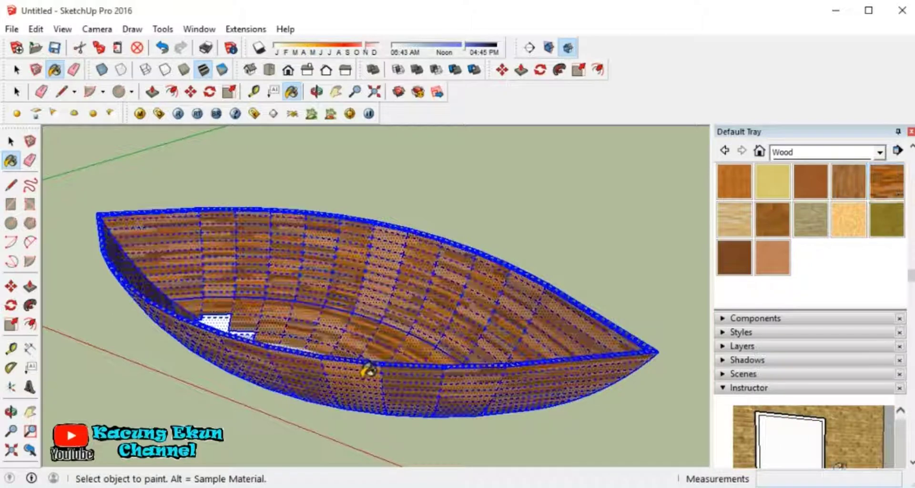
{"action": "scroll", "coordinate": [235, 327], "scroll_direction": "up", "scroll_amount": 3}
{"action": "scroll", "coordinate": [235, 327], "scroll_direction": "down", "scroll_amount": 3}
{"action": "left_click", "coordinate": [11, 412]}
{"action": "mouse_move", "coordinate": [532, 238]}
{"action": "left_mouse_down"}
{"action": "mouse_move", "coordinate": [532, 109]}
{"action": "mouse_move", "coordinate": [236, 201]}
{"action": "left_mouse_up"}
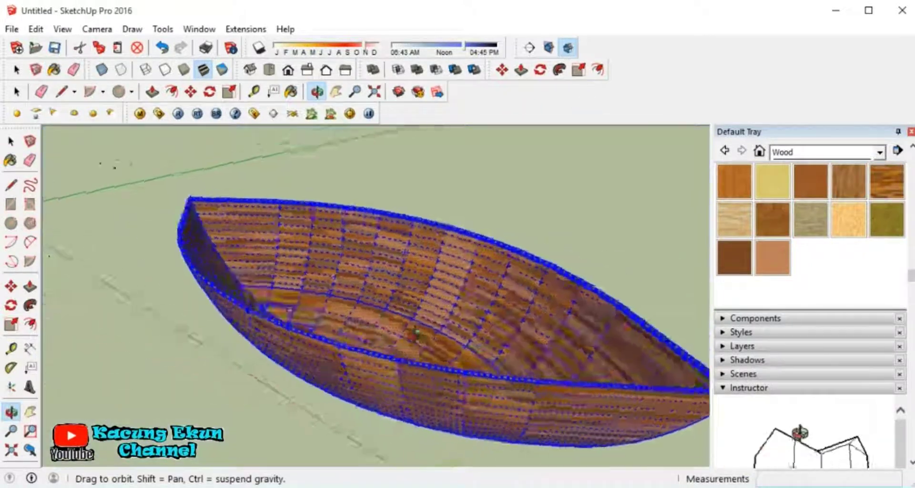
{"action": "key", "text": "space"}
{"action": "scroll", "coordinate": [236, 201], "scroll_direction": "down", "scroll_amount": 3}
{"action": "scroll", "coordinate": [343, 318], "scroll_direction": "up", "scroll_amount": 3}
{"action": "scroll", "coordinate": [294, 291], "scroll_direction": "down", "scroll_amount": 5}
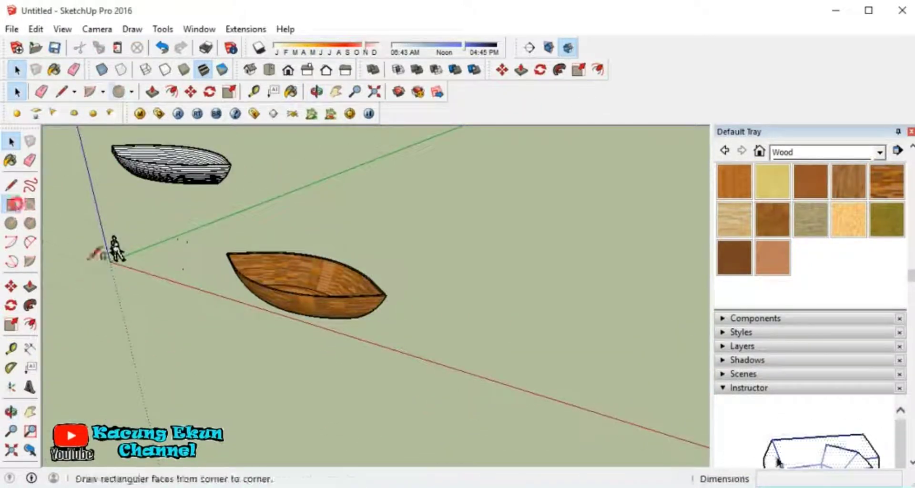
Draw a large ground rectangle and push/pull it into a thin, lengthened slab
{"action": "scroll", "coordinate": [213, 333], "scroll_direction": "down", "scroll_amount": 3}
{"action": "left_click", "coordinate": [319, 335]}
{"action": "left_click", "coordinate": [660, 297]}
{"action": "left_click", "coordinate": [30, 286]}
{"action": "left_click", "coordinate": [429, 362]}
{"action": "left_click", "coordinate": [421, 337]}
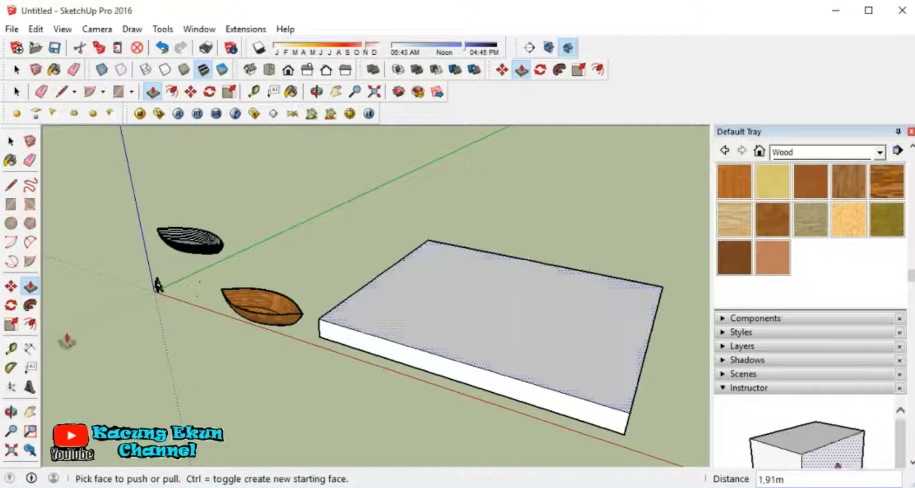
{"action": "scroll", "coordinate": [323, 394], "scroll_direction": "down", "scroll_amount": 2}
{"action": "left_click", "coordinate": [445, 384]}
Offset the slab's top outline and raise the rim into walls, forming an open box
{"action": "left_click", "coordinate": [607, 429]}
{"action": "key", "text": "f"}
{"action": "left_click", "coordinate": [271, 305]}
{"action": "scroll", "coordinate": [227, 313], "scroll_direction": "up", "scroll_amount": 2}
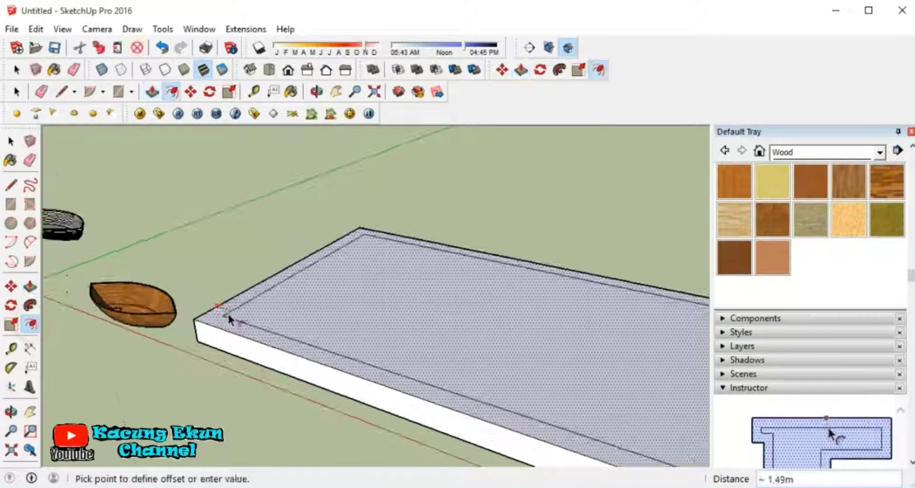
{"action": "left_click", "coordinate": [227, 312]}
{"action": "key", "text": "l"}
{"action": "scroll", "coordinate": [220, 316], "scroll_direction": "down", "scroll_amount": 2}
{"action": "key", "text": "e"}
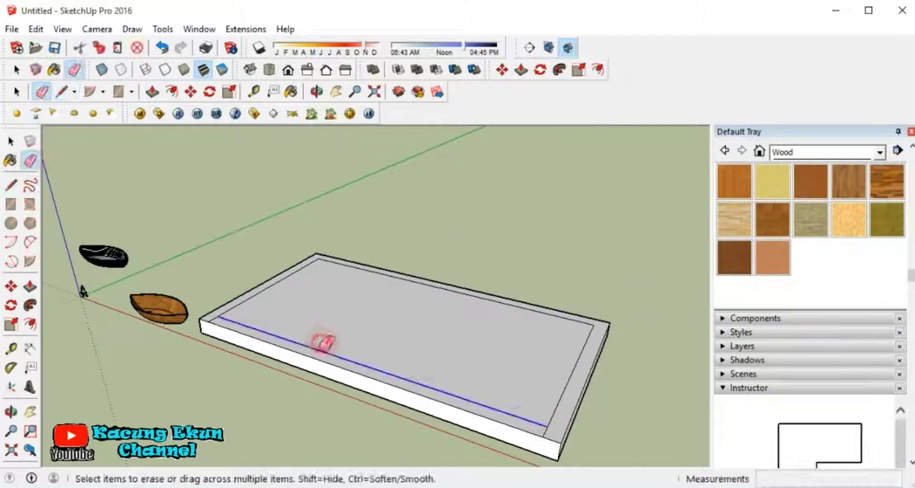
{"action": "left_click", "coordinate": [208, 317]}
{"action": "left_click", "coordinate": [209, 212]}
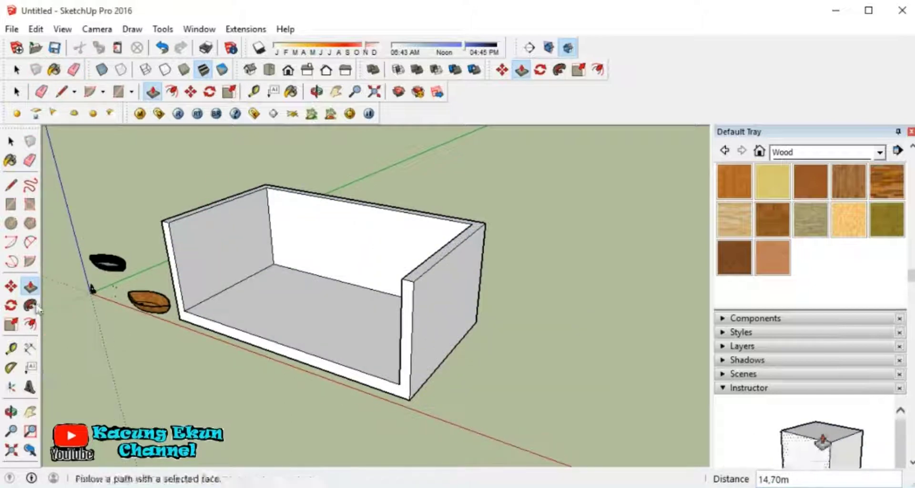
Group the box and scale it larger along the red and green axes
{"action": "key", "text": "space"}
{"action": "triple_click", "coordinate": [327, 235]}
{"action": "right_click", "coordinate": [331, 232]}
{"action": "left_click", "coordinate": [399, 362]}
{"action": "key", "text": "s"}
{"action": "left_click_drag", "start_coordinate": [410, 305], "coordinate": [632, 387]}
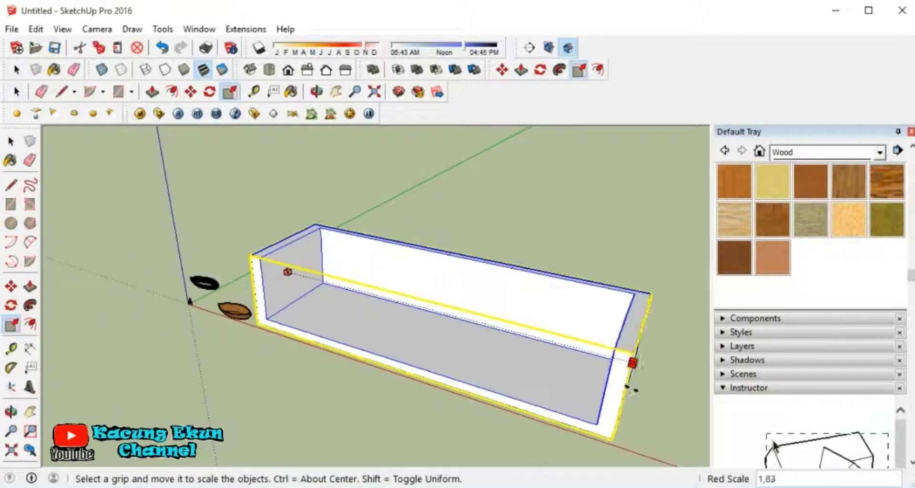
{"action": "left_click_drag", "start_coordinate": [456, 288], "coordinate": [509, 245]}
{"action": "key", "text": "space"}
Paint the box with a blue material from the Water collection
{"action": "left_click", "coordinate": [388, 302]}
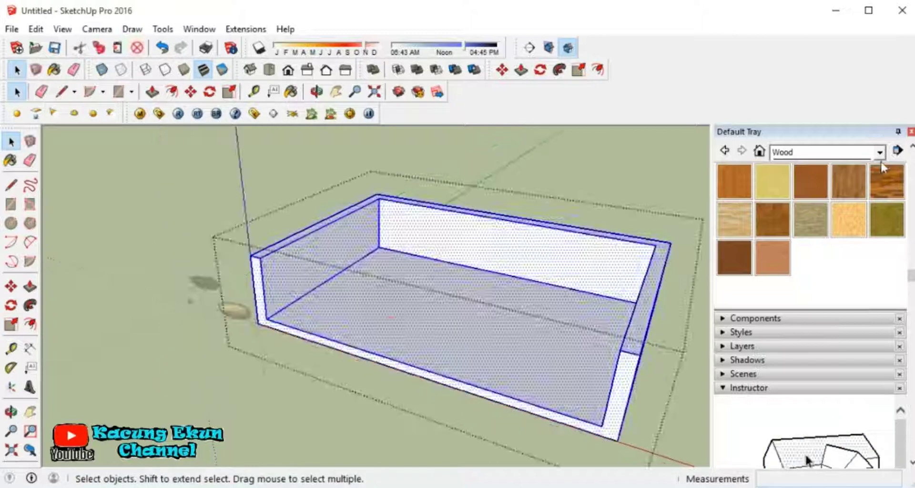
{"action": "left_click", "coordinate": [880, 152]}
{"action": "scroll", "coordinate": [841, 296], "scroll_direction": "up", "scroll_amount": 1}
{"action": "scroll", "coordinate": [824, 308], "scroll_direction": "down", "scroll_amount": 1}
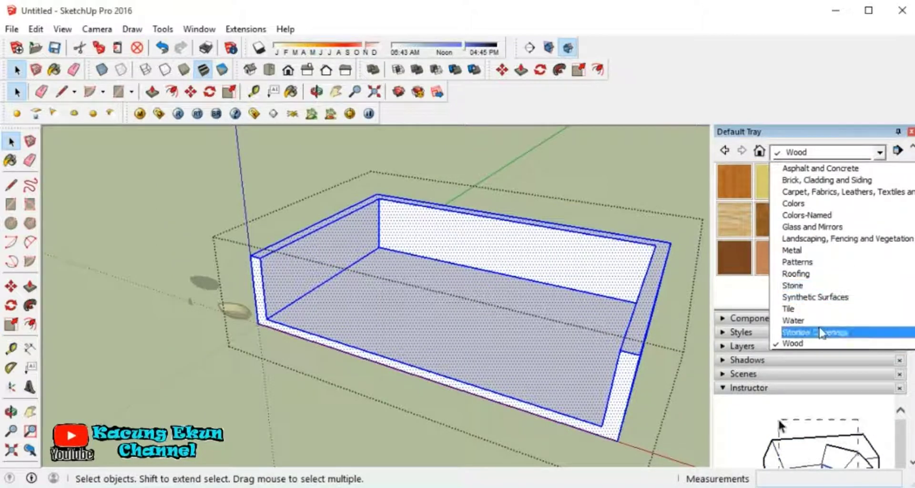
{"action": "left_click", "coordinate": [805, 329]}
{"action": "left_click", "coordinate": [478, 370]}
{"action": "scroll", "coordinate": [553, 328], "scroll_direction": "up", "scroll_amount": 3}
{"action": "key", "text": "space"}
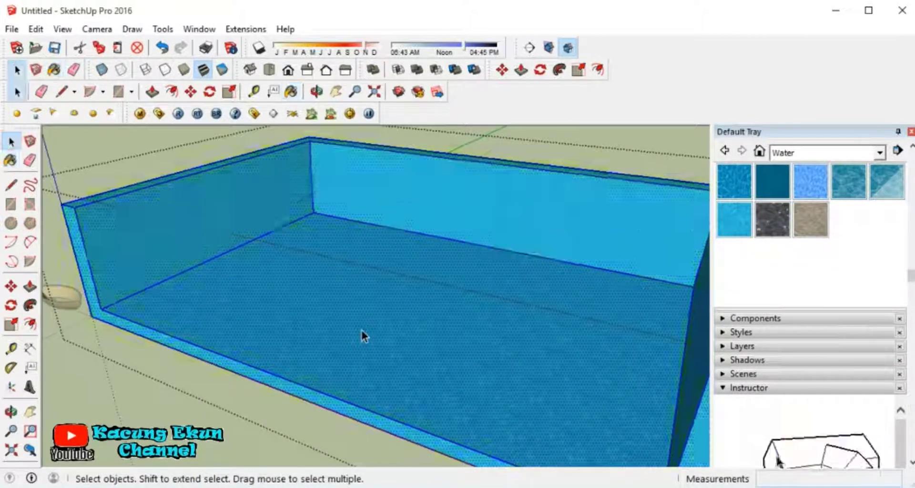
{"action": "scroll", "coordinate": [361, 330], "scroll_direction": "down", "scroll_amount": 3}
{"action": "scroll", "coordinate": [270, 289], "scroll_direction": "up", "scroll_amount": 2}
{"action": "left_click", "coordinate": [269, 289]}
Make the white boat into a group
{"action": "scroll", "coordinate": [244, 281], "scroll_direction": "up", "scroll_amount": 3}
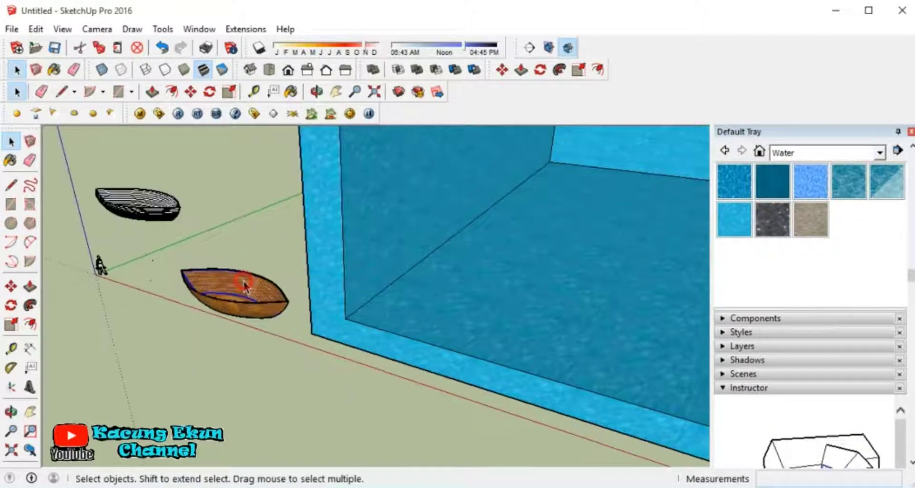
{"action": "left_click", "coordinate": [242, 282]}
{"action": "right_click", "coordinate": [157, 208]}
{"action": "left_click", "coordinate": [202, 329]}
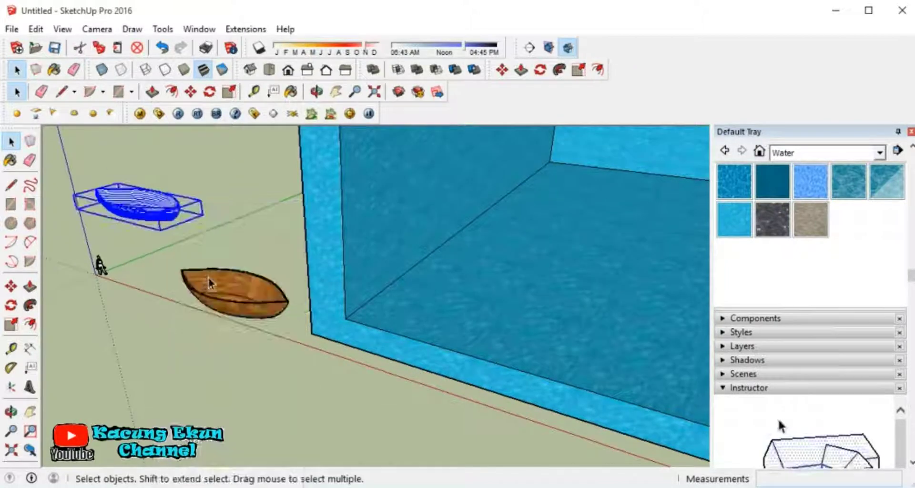
Move the boats down into the pool, setting the wooden boat on the pool floor
{"action": "left_click", "coordinate": [10, 287]}
{"action": "left_click", "coordinate": [157, 286]}
{"action": "scroll", "coordinate": [288, 260], "scroll_direction": "up", "scroll_amount": 3}
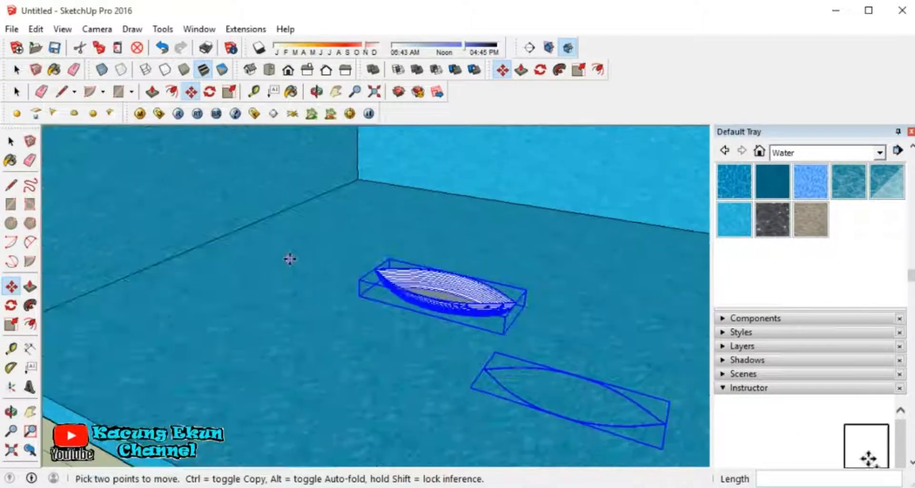
{"action": "left_click", "coordinate": [504, 384]}
{"action": "key", "text": "space"}
{"action": "scroll", "coordinate": [429, 343], "scroll_direction": "down", "scroll_amount": 2}
{"action": "left_click", "coordinate": [363, 306]}
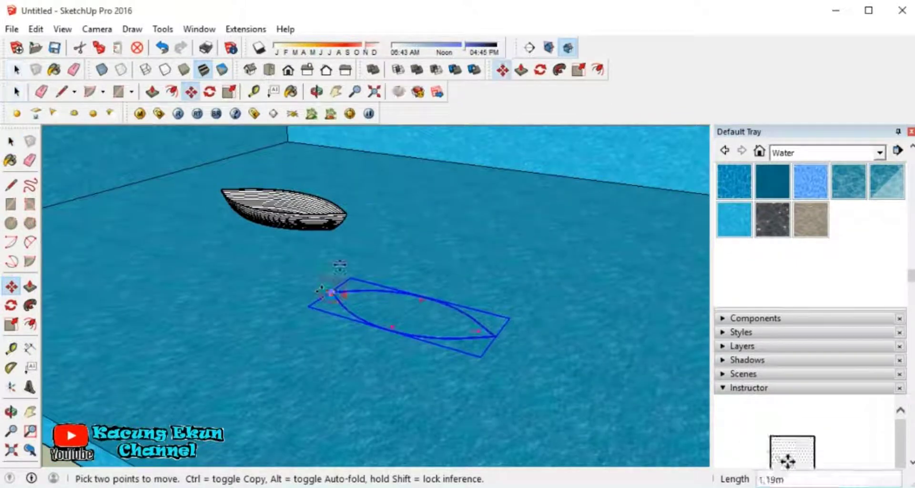
{"action": "scroll", "coordinate": [332, 291], "scroll_direction": "up", "scroll_amount": 5}
{"action": "scroll", "coordinate": [332, 291], "scroll_direction": "down", "scroll_amount": 2}
{"action": "mouse_move", "coordinate": [392, 251]}
{"action": "middle_mouse_down"}
{"action": "mouse_move", "coordinate": [205, 294]}
{"action": "mouse_move", "coordinate": [469, 347]}
{"action": "mouse_move", "coordinate": [215, 286]}
{"action": "middle_mouse_up"}
{"action": "left_click", "coordinate": [10, 286]}
{"action": "left_click", "coordinate": [341, 273]}
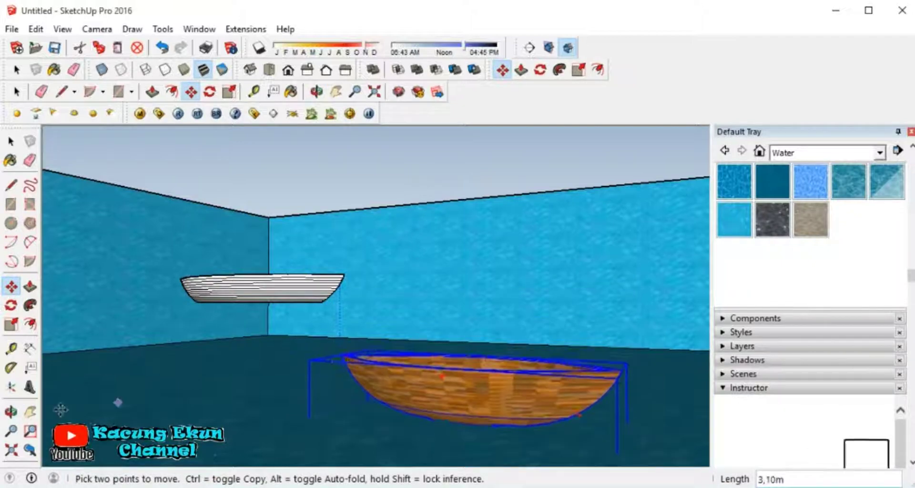
Reposition the white boat beside the wooden boat in the pool
{"action": "middle_click_drag", "start_coordinate": [61, 408], "coordinate": [395, 407]}
{"action": "left_click", "coordinate": [329, 265]}
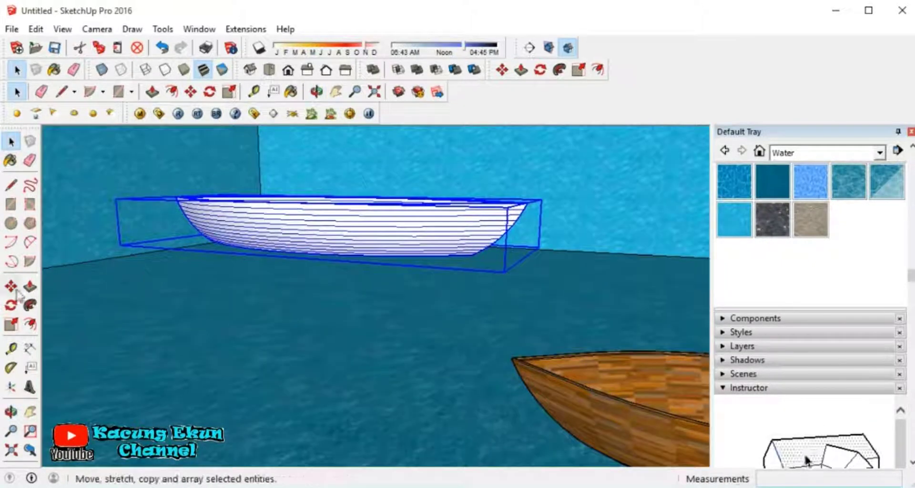
{"action": "left_click", "coordinate": [10, 286]}
{"action": "left_click", "coordinate": [389, 263]}
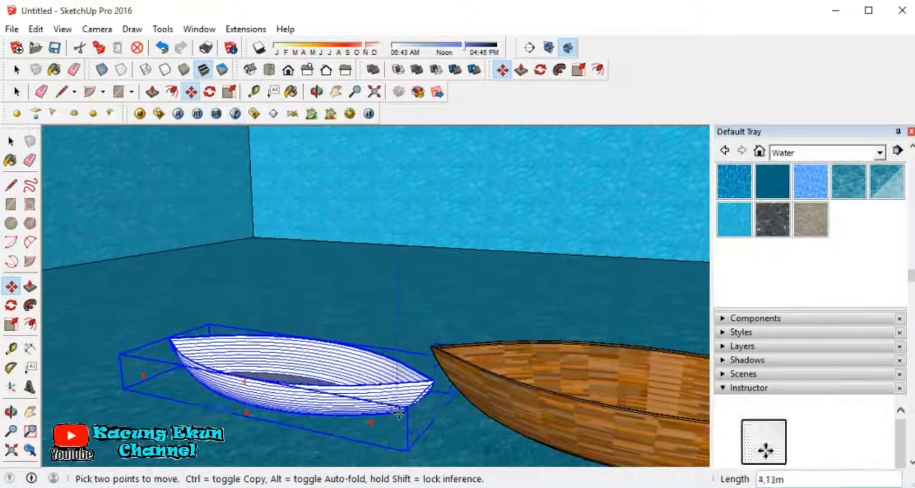
{"action": "scroll", "coordinate": [404, 397], "scroll_direction": "up", "scroll_amount": 2}
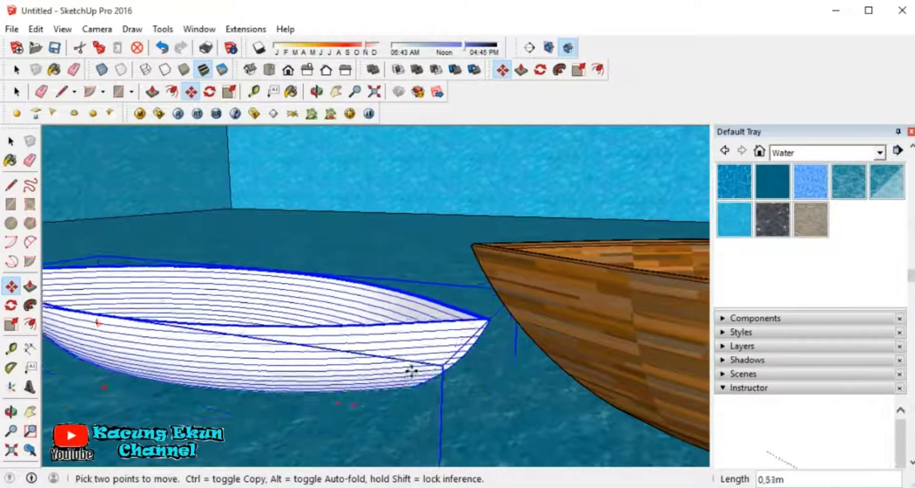
{"action": "left_click", "coordinate": [409, 372]}
Orbit and zoom to a water-level view of the white boat's hull and stern
{"action": "left_click", "coordinate": [11, 411]}
{"action": "mouse_move", "coordinate": [527, 441]}
{"action": "left_mouse_down"}
{"action": "mouse_move", "coordinate": [451, 274]}
{"action": "mouse_move", "coordinate": [446, 242]}
{"action": "left_mouse_up"}
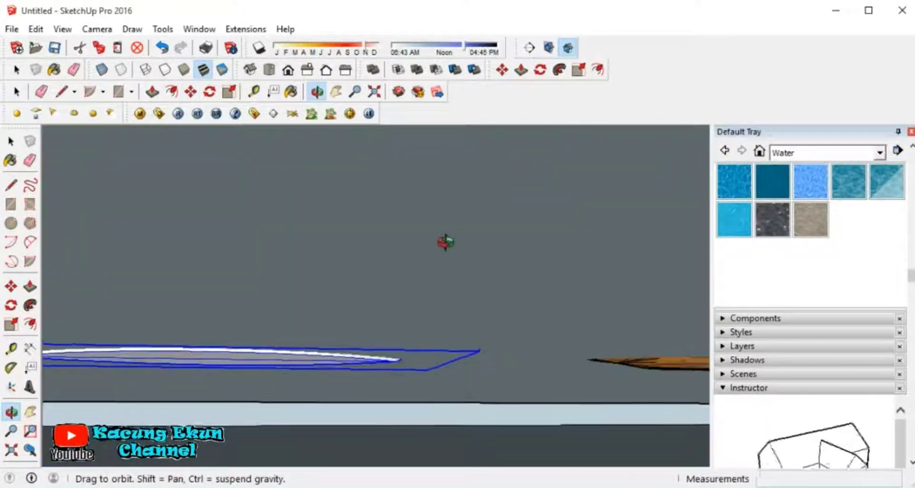
{"action": "middle_click_drag", "start_coordinate": [394, 343], "coordinate": [54, 276]}
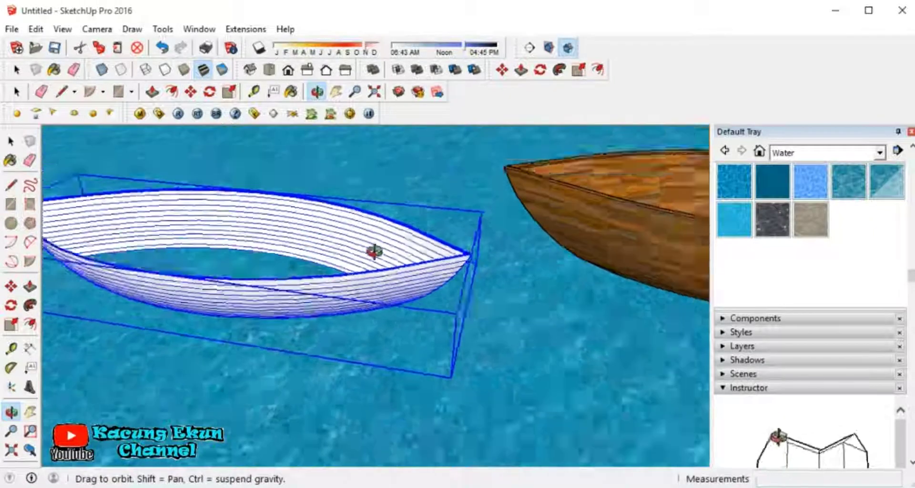
{"action": "scroll", "coordinate": [408, 318], "scroll_direction": "up", "scroll_amount": 2}
{"action": "scroll", "coordinate": [414, 310], "scroll_direction": "up", "scroll_amount": 2}
{"action": "scroll", "coordinate": [327, 347], "scroll_direction": "down", "scroll_amount": 4}
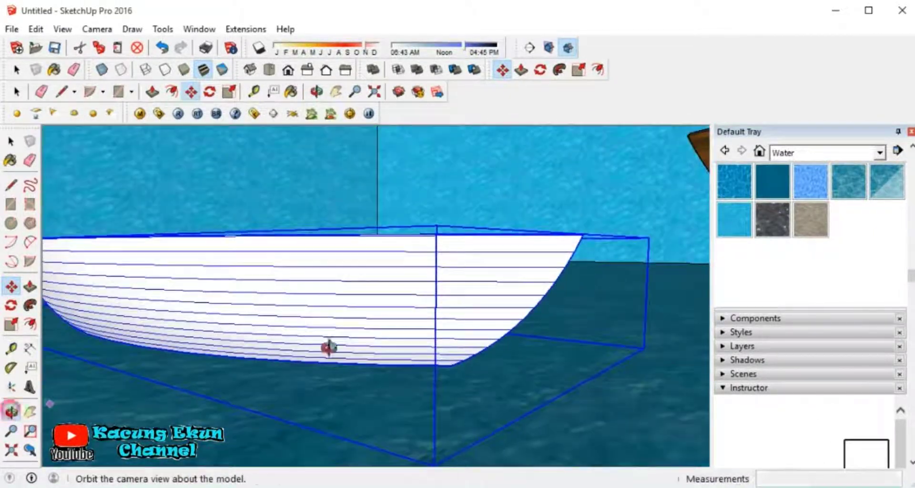
{"action": "mouse_move", "coordinate": [327, 347]}
{"action": "middle_mouse_down"}
{"action": "mouse_move", "coordinate": [313, 267]}
{"action": "mouse_move", "coordinate": [286, 261]}
{"action": "middle_mouse_up"}
Orbit down to a low side view framing both boats and the wall corner
{"action": "scroll", "coordinate": [127, 331], "scroll_direction": "up", "scroll_amount": 2}
{"action": "scroll", "coordinate": [274, 339], "scroll_direction": "up", "scroll_amount": 3}
{"action": "key", "text": "p"}
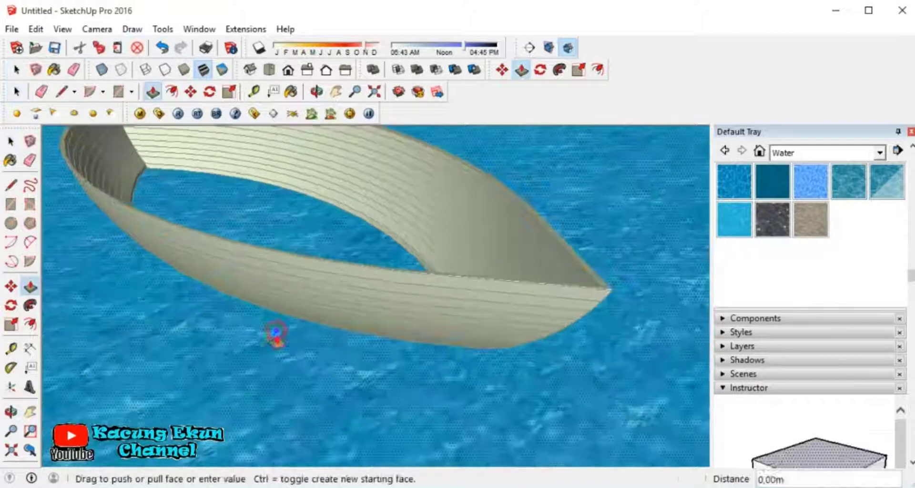
{"action": "scroll", "coordinate": [281, 336], "scroll_direction": "down", "scroll_amount": 3}
{"action": "middle_click_drag", "start_coordinate": [286, 324], "coordinate": [327, 307]}
{"action": "key", "text": "space"}
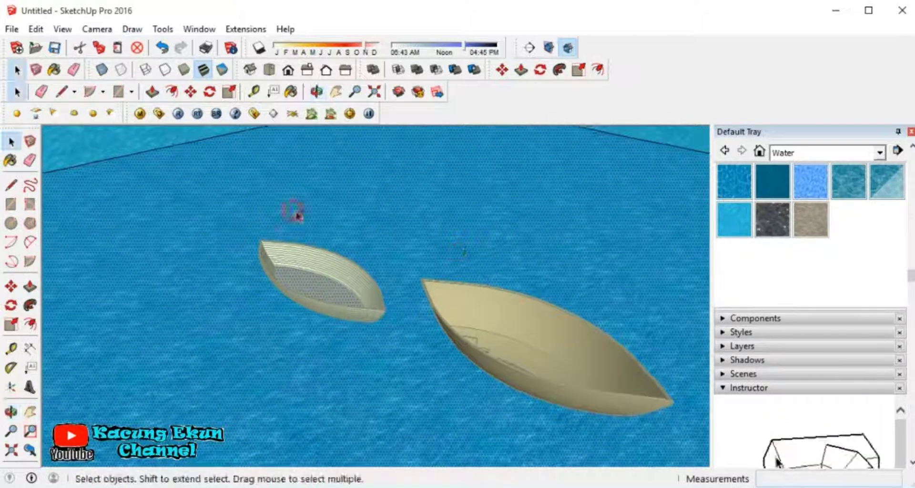
{"action": "middle_click_drag", "start_coordinate": [343, 392], "coordinate": [528, 402]}
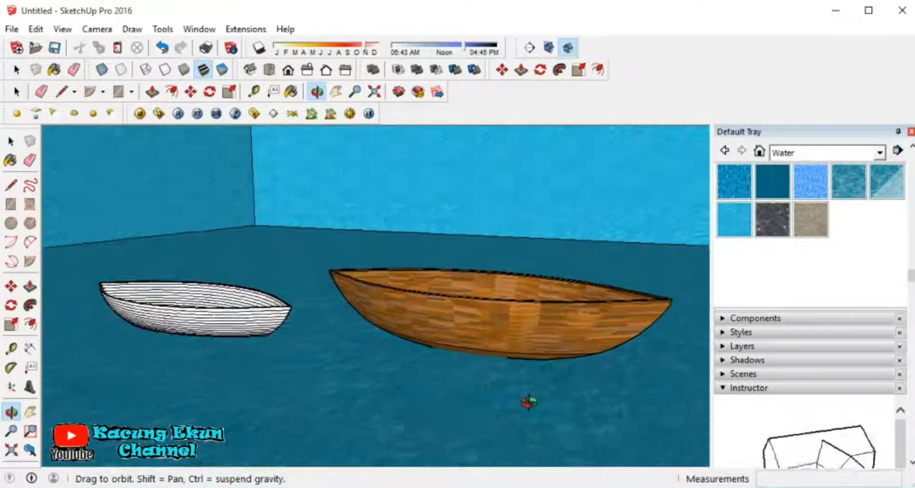
{"action": "mouse_move", "coordinate": [529, 402]}
{"action": "left_mouse_down"}
{"action": "mouse_move", "coordinate": [390, 398]}
{"action": "mouse_move", "coordinate": [146, 163]}
{"action": "left_mouse_up"}
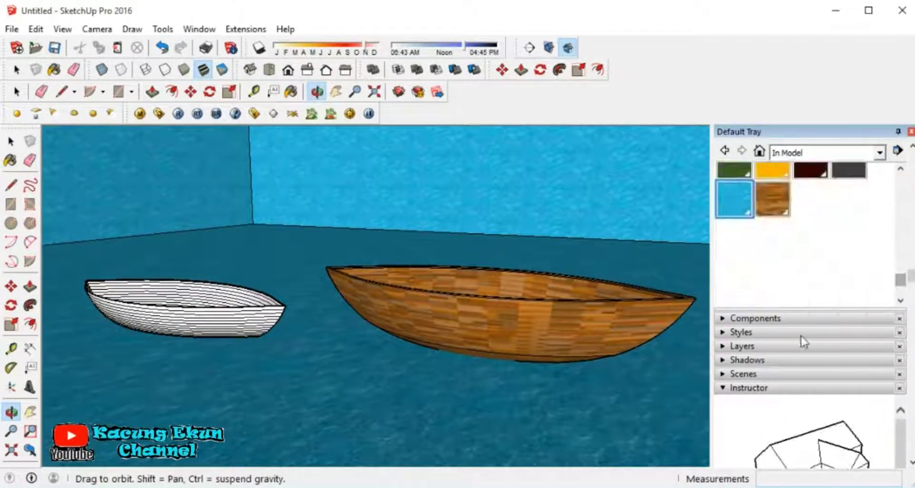
Create a new material textured with a landscape photo from D:\WALLPAPER
{"action": "left_click", "coordinate": [11, 161]}
{"action": "left_click", "coordinate": [880, 240]}
{"action": "left_click", "coordinate": [897, 180]}
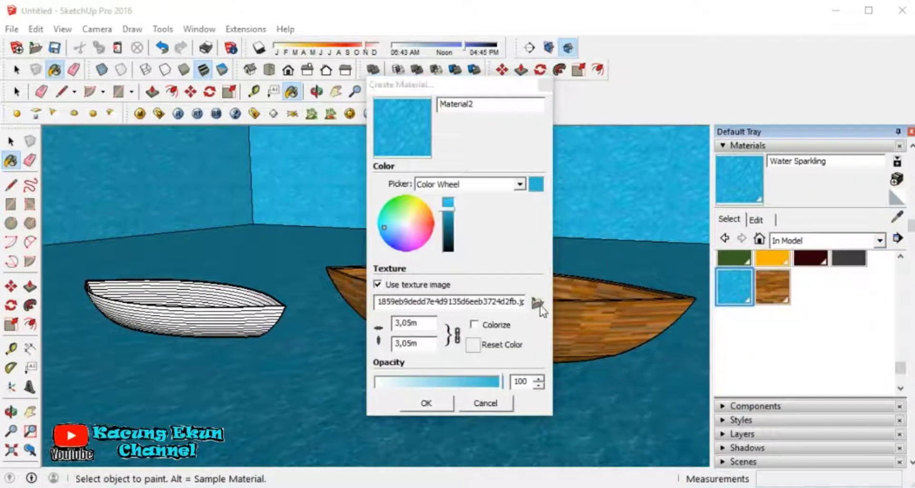
{"action": "left_click", "coordinate": [537, 303]}
{"action": "scroll", "coordinate": [333, 238], "scroll_direction": "down", "scroll_amount": 5}
{"action": "left_click", "coordinate": [287, 286]}
{"action": "double_click", "coordinate": [403, 229]}
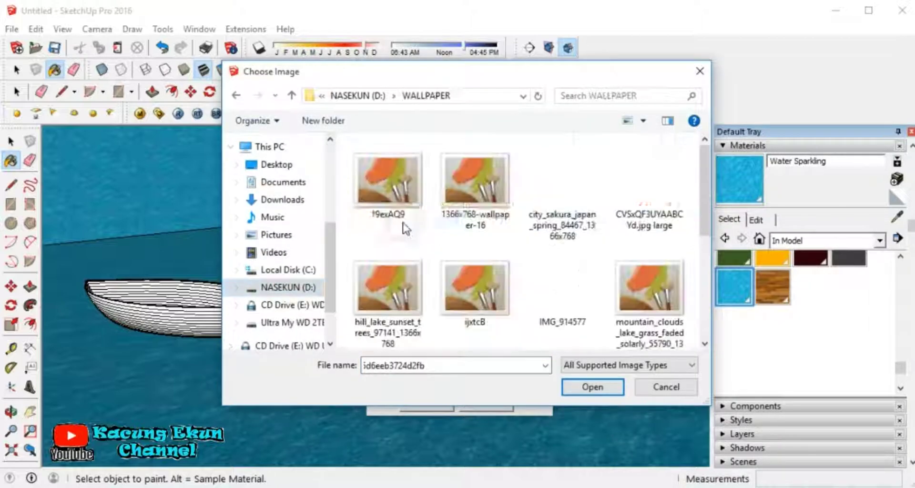
{"action": "left_click", "coordinate": [592, 386]}
{"action": "left_click", "coordinate": [425, 402]}
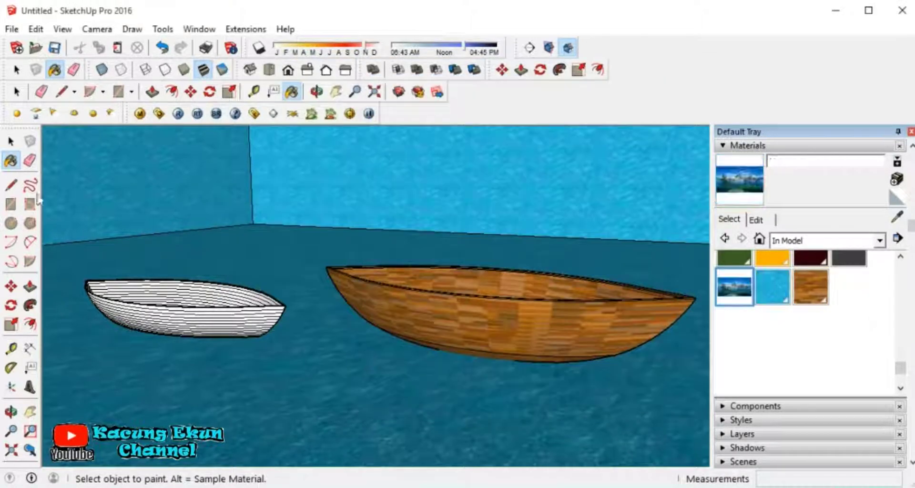
Paint the back wall with the new landscape photo material
{"action": "key", "text": "b"}
{"action": "left_click", "coordinate": [477, 177]}
{"action": "key", "text": "space"}
{"action": "scroll", "coordinate": [390, 417], "scroll_direction": "down", "scroll_amount": 3}
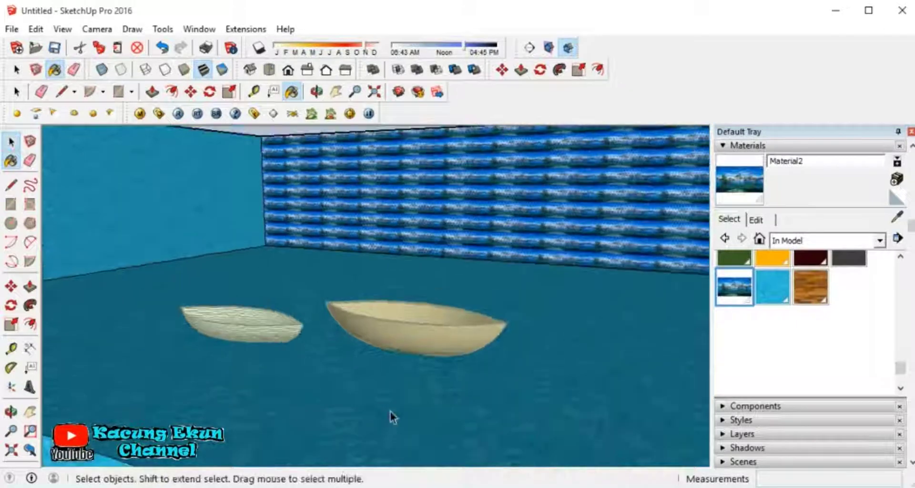
Reposition the back wall's photo texture, shifting it down and to the left
{"action": "right_click", "coordinate": [430, 417]}
{"action": "left_click", "coordinate": [595, 425]}
{"action": "left_click_drag", "start_coordinate": [425, 221], "coordinate": [700, 239]}
{"action": "scroll", "coordinate": [603, 260], "scroll_direction": "up", "scroll_amount": 2}
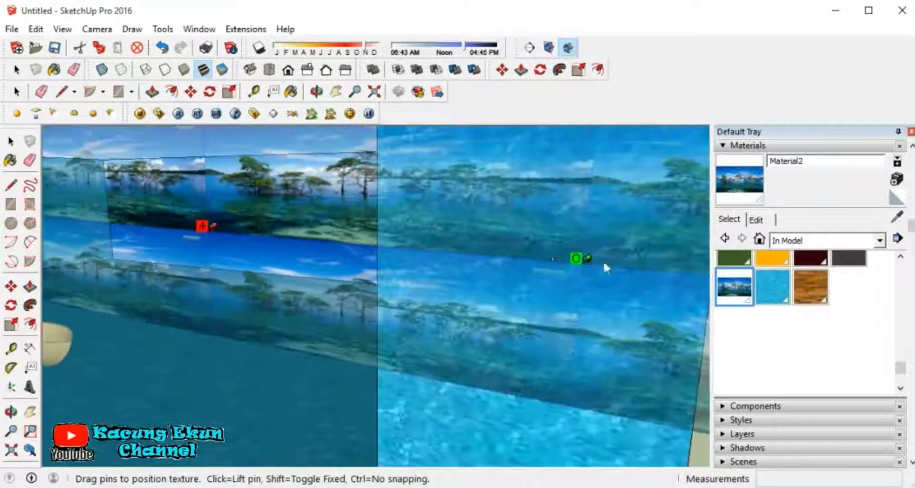
{"action": "middle_click_drag", "start_coordinate": [603, 260], "coordinate": [385, 347], "text": "shift"}
{"action": "left_click_drag", "start_coordinate": [385, 346], "coordinate": [496, 320]}
{"action": "scroll", "coordinate": [429, 291], "scroll_direction": "down", "scroll_amount": 2}
{"action": "right_click", "coordinate": [362, 155]}
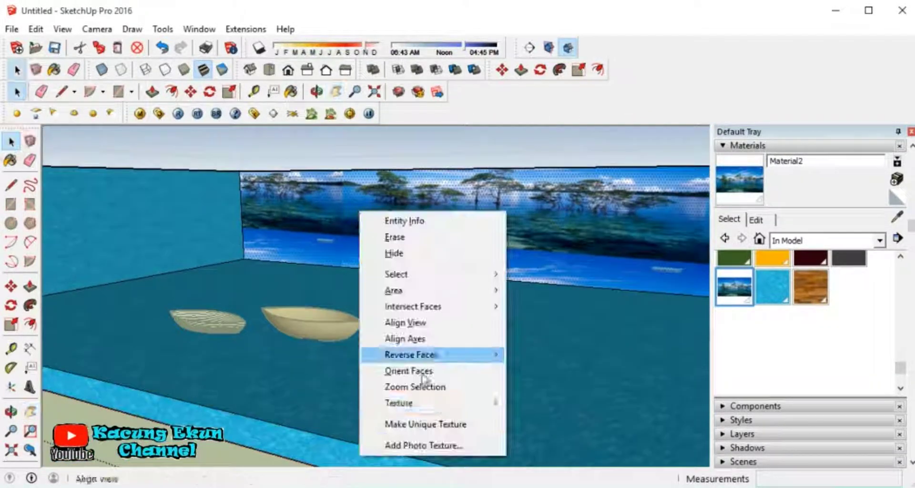
{"action": "left_click", "coordinate": [548, 400]}
{"action": "mouse_move", "coordinate": [428, 236]}
{"action": "left_mouse_down"}
{"action": "mouse_move", "coordinate": [394, 243]}
{"action": "mouse_move", "coordinate": [385, 264]}
{"action": "left_mouse_up"}
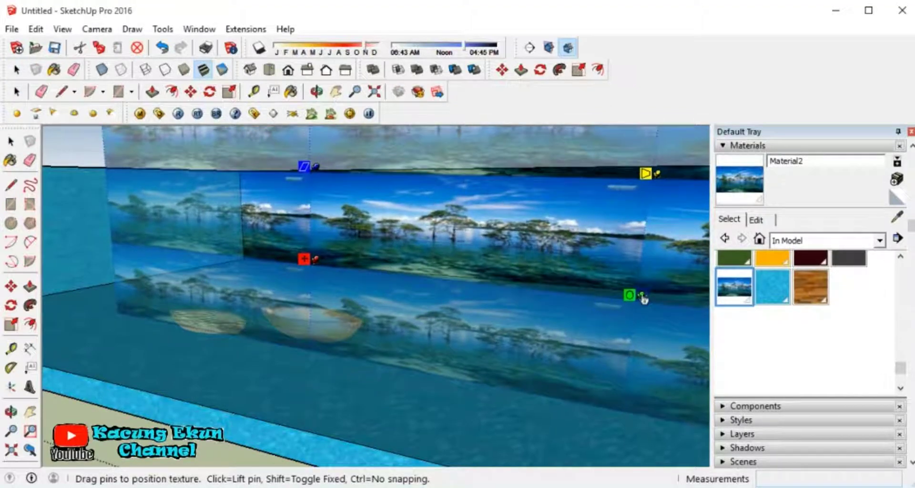
{"action": "key", "text": "Return"}
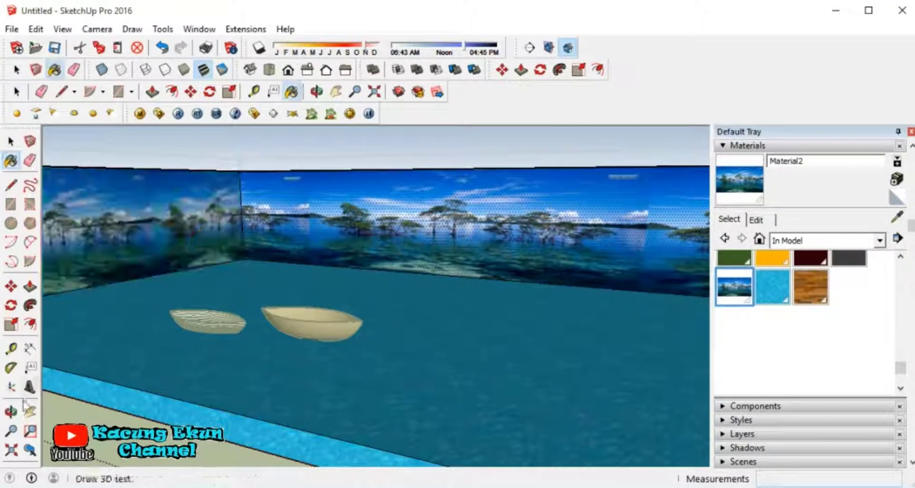
Stretch the photo texture taller across the other wall face
{"action": "left_click", "coordinate": [11, 411]}
{"action": "mouse_move", "coordinate": [291, 317]}
{"action": "left_mouse_down"}
{"action": "mouse_move", "coordinate": [486, 414]}
{"action": "mouse_move", "coordinate": [378, 386]}
{"action": "mouse_move", "coordinate": [406, 263]}
{"action": "left_mouse_up"}
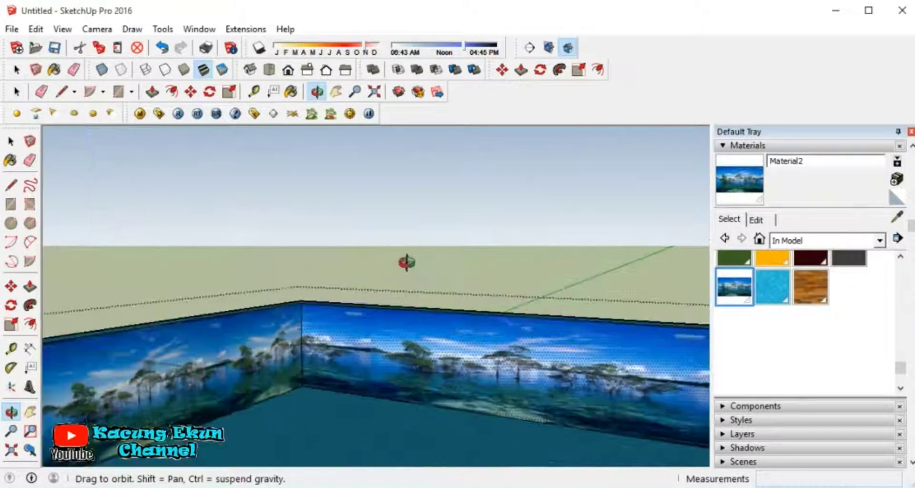
{"action": "key", "text": "space"}
{"action": "right_click", "coordinate": [408, 102]}
{"action": "right_click", "coordinate": [347, 275]}
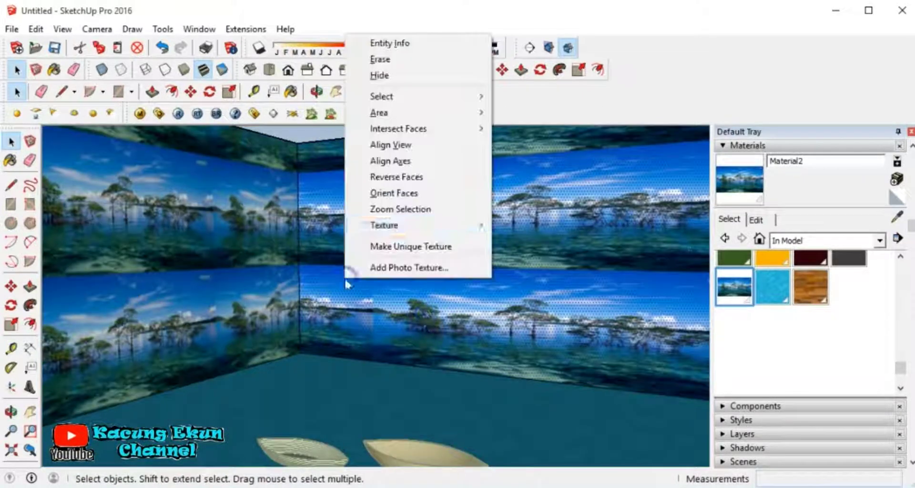
{"action": "left_click", "coordinate": [515, 225]}
{"action": "scroll", "coordinate": [389, 301], "scroll_direction": "down", "scroll_amount": 3}
{"action": "left_click_drag", "start_coordinate": [381, 275], "coordinate": [376, 236]}
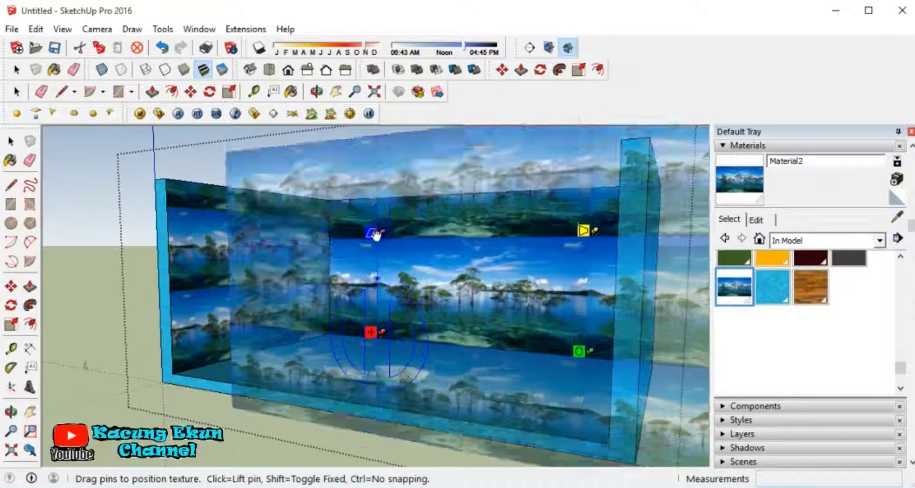
{"action": "key", "text": "Return"}
Reposition the photo texture on another wall face, then orbit lower toward the boats
{"action": "scroll", "coordinate": [336, 285], "scroll_direction": "up", "scroll_amount": 3}
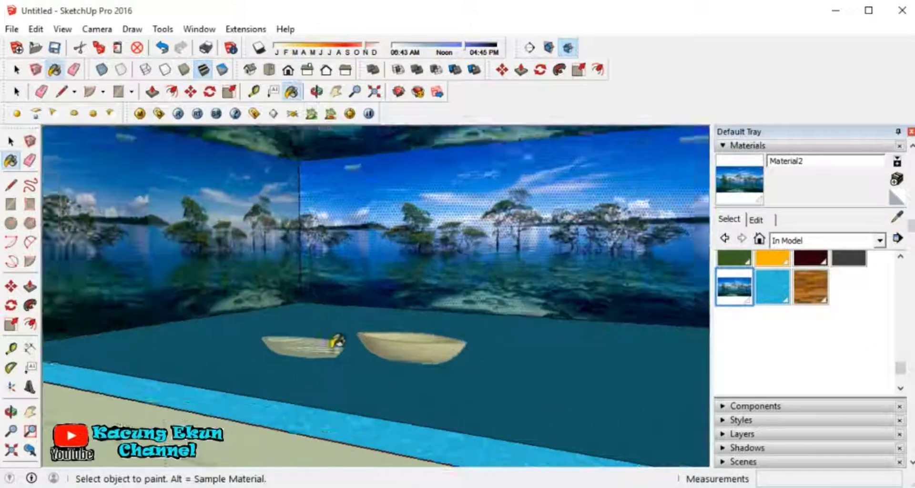
{"action": "scroll", "coordinate": [333, 343], "scroll_direction": "up", "scroll_amount": 2}
{"action": "key", "text": "space"}
{"action": "right_click", "coordinate": [265, 337]}
{"action": "left_click", "coordinate": [477, 281]}
{"action": "middle_click_drag", "start_coordinate": [243, 330], "coordinate": [320, 315], "text": "shift"}
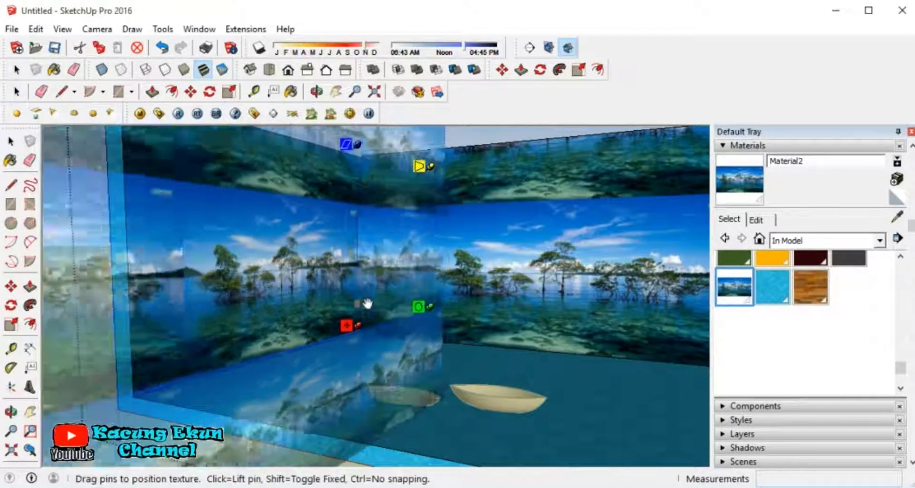
{"action": "key", "text": "Return"}
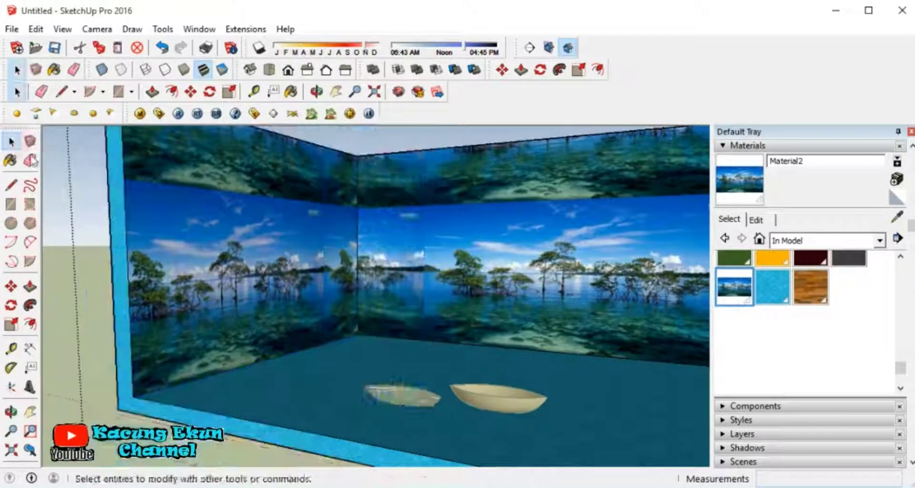
{"action": "scroll", "coordinate": [535, 409], "scroll_direction": "up", "scroll_amount": 2}
{"action": "scroll", "coordinate": [534, 408], "scroll_direction": "up", "scroll_amount": 2}
{"action": "middle_click_drag", "start_coordinate": [535, 401], "coordinate": [533, 326]}
Orbit to a side view showing the boats and the walls
{"action": "scroll", "coordinate": [534, 333], "scroll_direction": "up", "scroll_amount": 2}
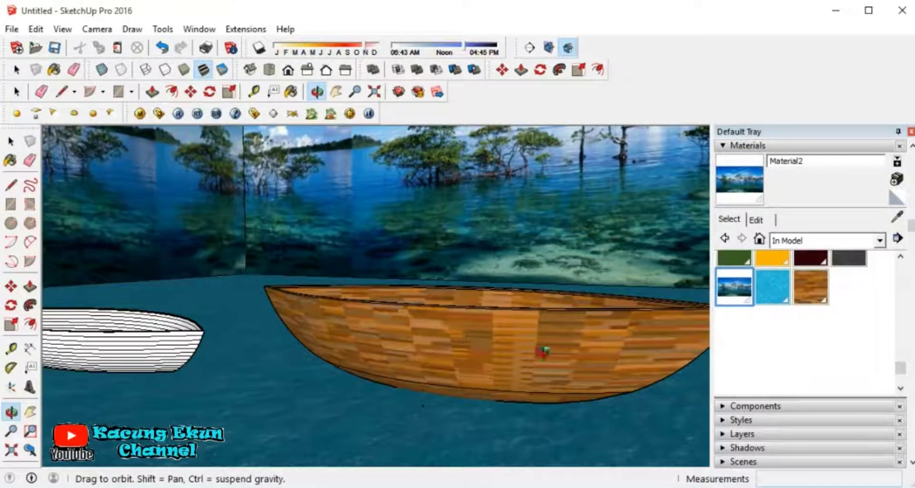
{"action": "mouse_move", "coordinate": [541, 347]}
{"action": "left_mouse_down"}
{"action": "mouse_move", "coordinate": [467, 327]}
{"action": "mouse_move", "coordinate": [473, 310]}
{"action": "left_mouse_up"}
{"action": "left_click_drag", "start_coordinate": [483, 361], "coordinate": [467, 353]}
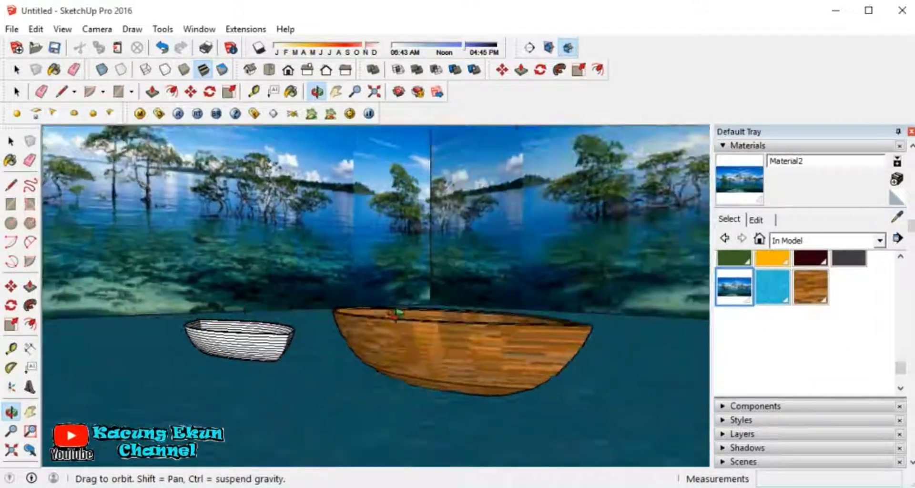
{"action": "left_click_drag", "start_coordinate": [394, 315], "coordinate": [382, 312]}
{"action": "left_click", "coordinate": [10, 141]}
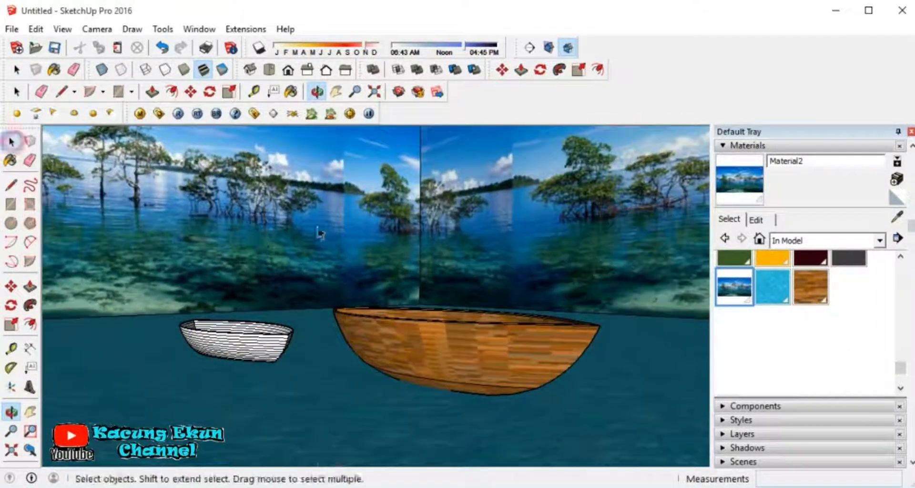
Slide the mangrove photo sideways on the wall, then reframe both boats
{"action": "right_click", "coordinate": [221, 281]}
{"action": "left_click", "coordinate": [253, 343]}
{"action": "right_click", "coordinate": [171, 208]}
{"action": "left_click", "coordinate": [353, 400]}
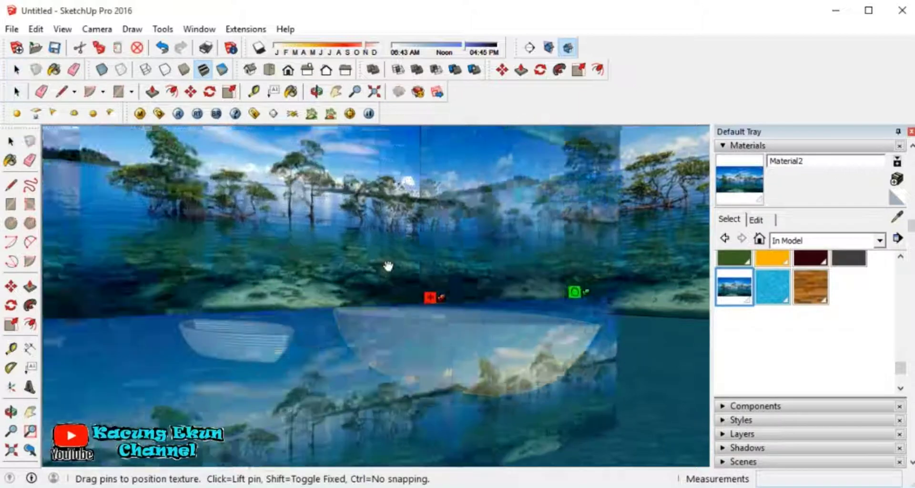
{"action": "left_click_drag", "start_coordinate": [388, 266], "coordinate": [431, 266]}
{"action": "key", "text": "Return"}
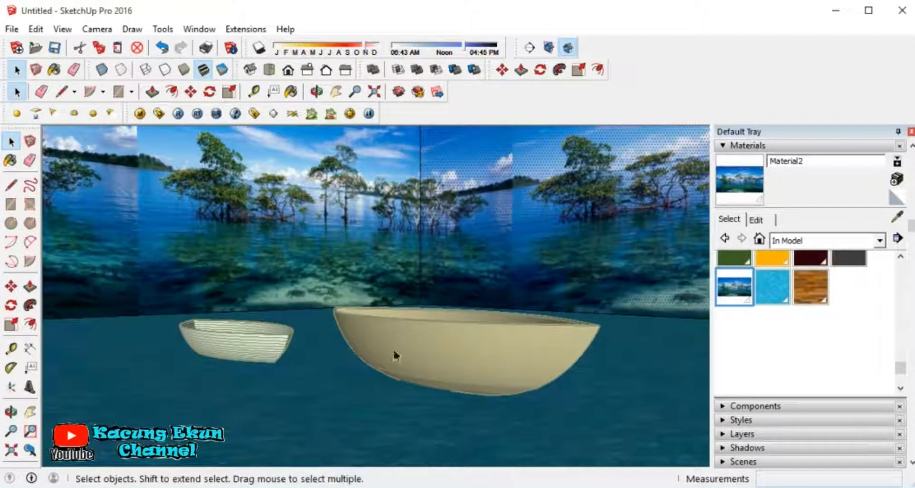
{"action": "middle_click_drag", "start_coordinate": [351, 261], "coordinate": [357, 370]}
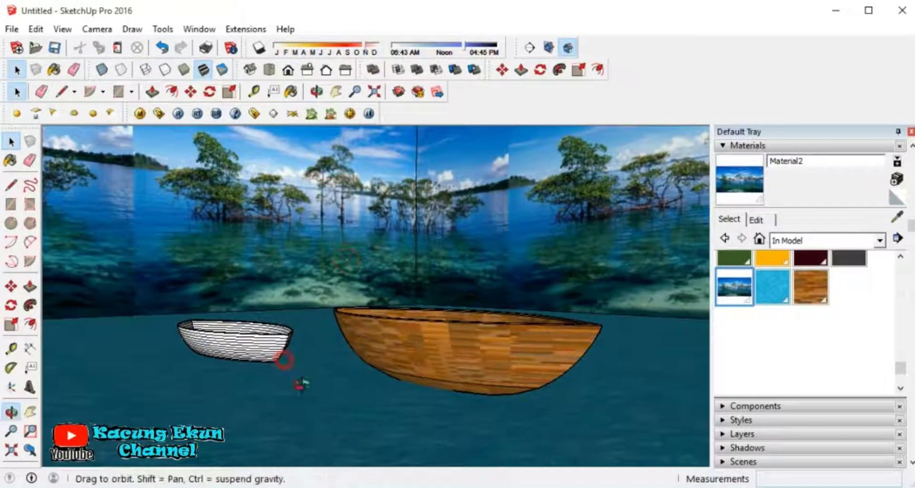
{"action": "left_click_drag", "start_coordinate": [357, 371], "coordinate": [343, 353]}
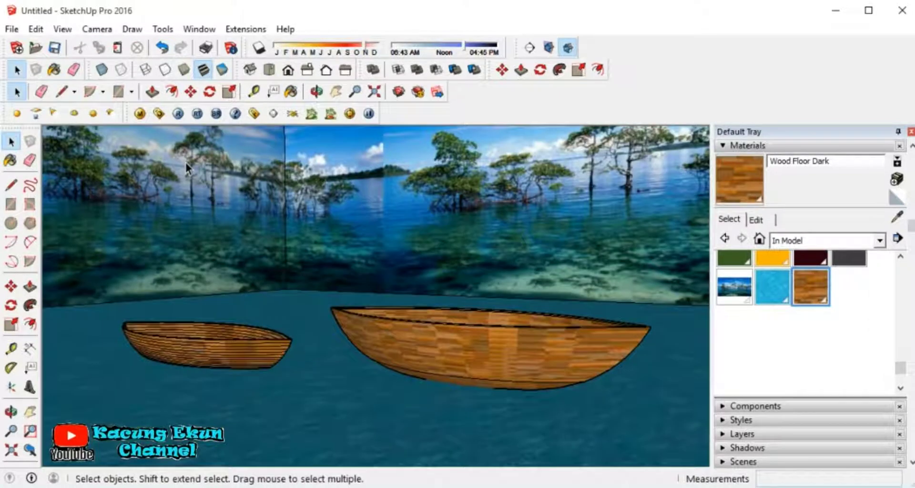
Inspect the Wood Floor Dark reflection settings in the V-Ray material editor
{"action": "left_click", "coordinate": [141, 116]}
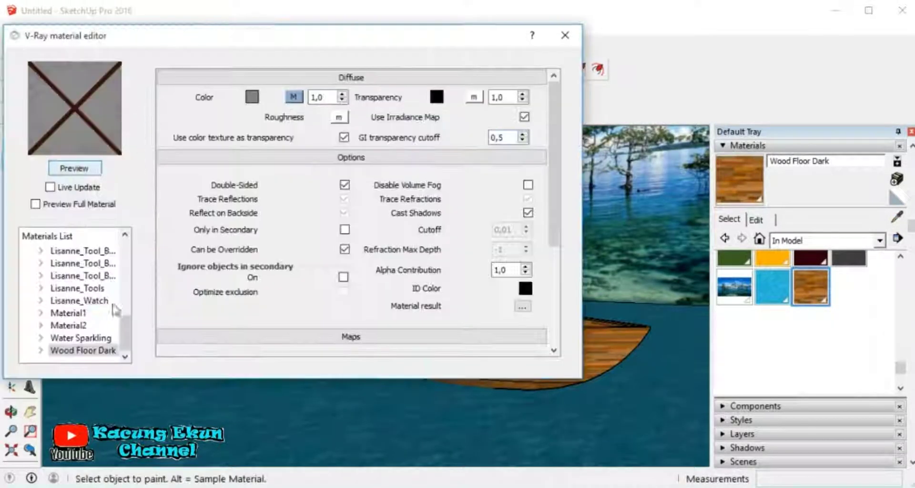
{"action": "right_click", "coordinate": [114, 351]}
{"action": "left_click", "coordinate": [91, 170]}
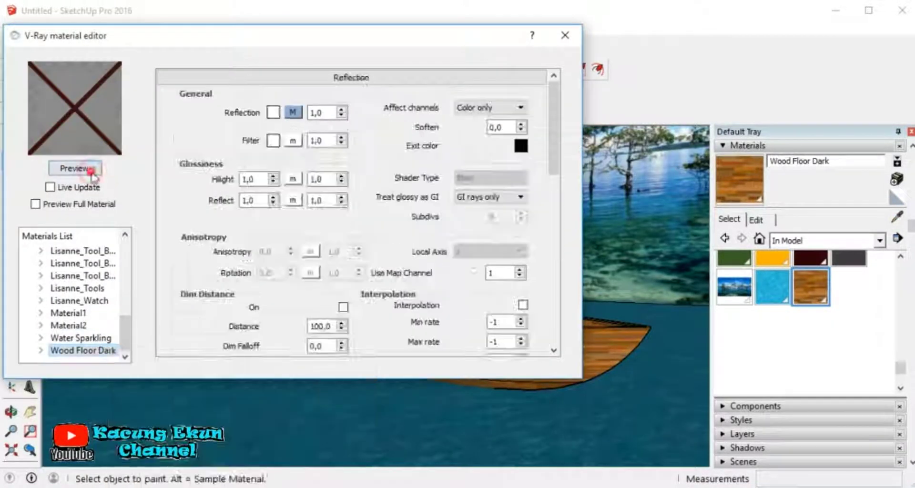
{"action": "left_click", "coordinate": [571, 37]}
Orbit toward the backdrop walls and reposition the first backdrop wall's photo texture
{"action": "mouse_move", "coordinate": [358, 433]}
{"action": "middle_mouse_down"}
{"action": "mouse_move", "coordinate": [239, 245]}
{"action": "mouse_move", "coordinate": [219, 258]}
{"action": "middle_mouse_up"}
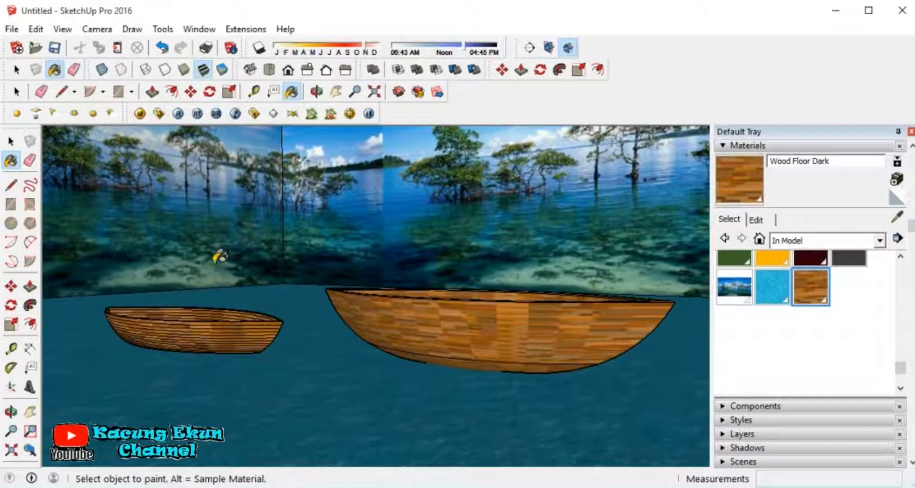
{"action": "left_click_drag", "start_coordinate": [287, 366], "coordinate": [221, 368]}
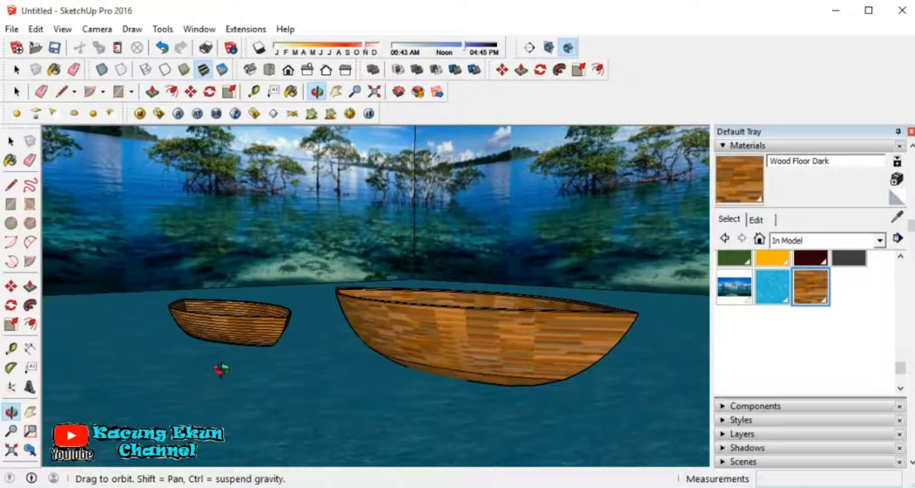
{"action": "key", "text": "space"}
{"action": "right_click", "coordinate": [561, 224]}
{"action": "right_click", "coordinate": [569, 193]}
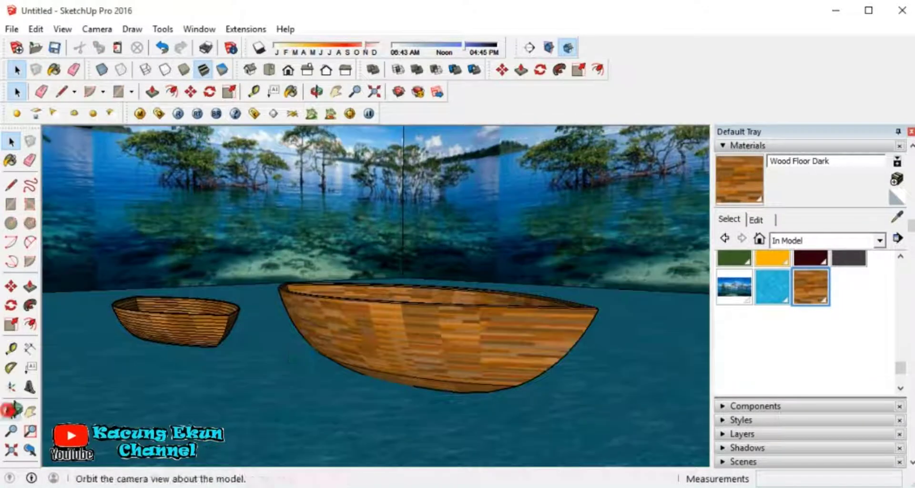
{"action": "left_click", "coordinate": [11, 411]}
{"action": "left_click_drag", "start_coordinate": [304, 332], "coordinate": [306, 323]}
{"action": "left_click", "coordinate": [11, 141]}
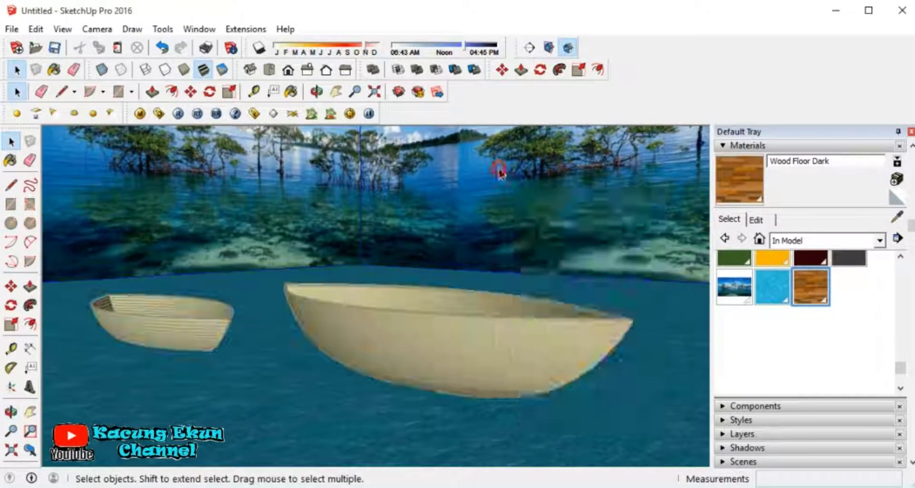
{"action": "right_click", "coordinate": [496, 170]}
{"action": "left_click", "coordinate": [682, 359]}
{"action": "left_click", "coordinate": [292, 391]}
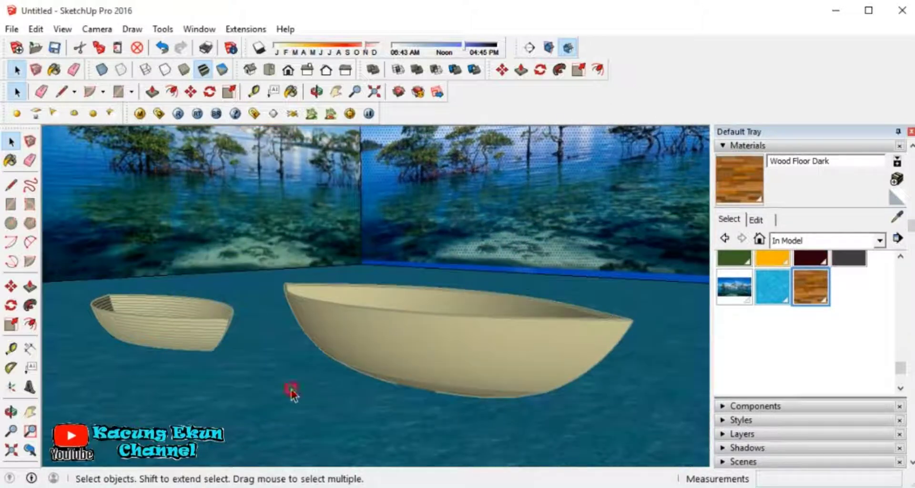
Slide the mangrove photo left on the other backdrop wall
{"action": "right_click", "coordinate": [315, 195]}
{"action": "left_click", "coordinate": [481, 389]}
{"action": "left_click_drag", "start_coordinate": [255, 235], "coordinate": [193, 227]}
{"action": "left_click", "coordinate": [12, 142]}
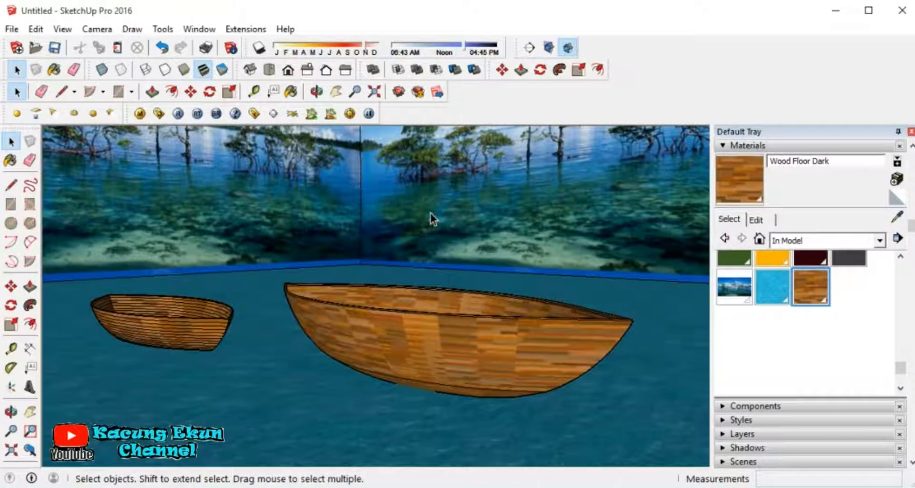
Create Material3 from the Water Sparkling material
{"action": "left_click", "coordinate": [772, 286]}
{"action": "left_click", "coordinate": [897, 179]}
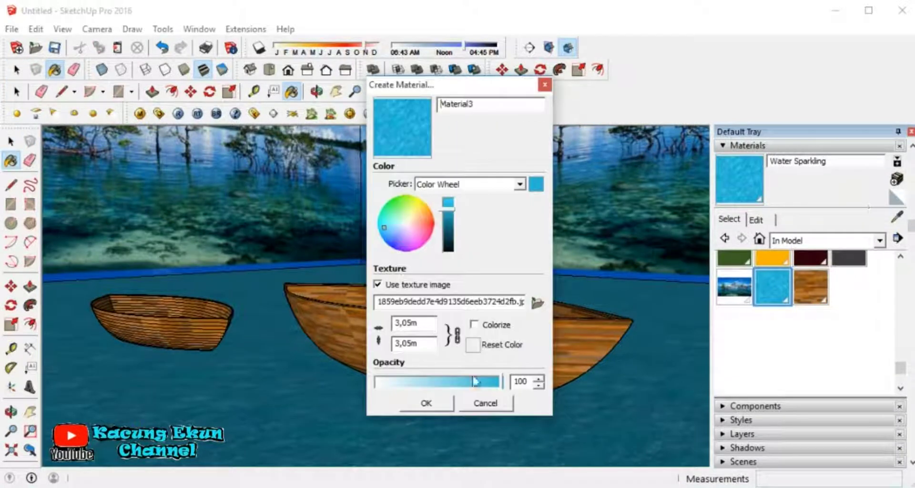
{"action": "left_click", "coordinate": [426, 403]}
{"action": "mouse_move", "coordinate": [225, 374]}
{"action": "middle_mouse_down"}
{"action": "mouse_move", "coordinate": [256, 354]}
{"action": "mouse_move", "coordinate": [265, 368]}
{"action": "mouse_move", "coordinate": [267, 334]}
{"action": "middle_mouse_up"}
Check the V-Ray output size settings and run a test render
{"action": "left_click", "coordinate": [159, 113]}
{"action": "left_click", "coordinate": [226, 215]}
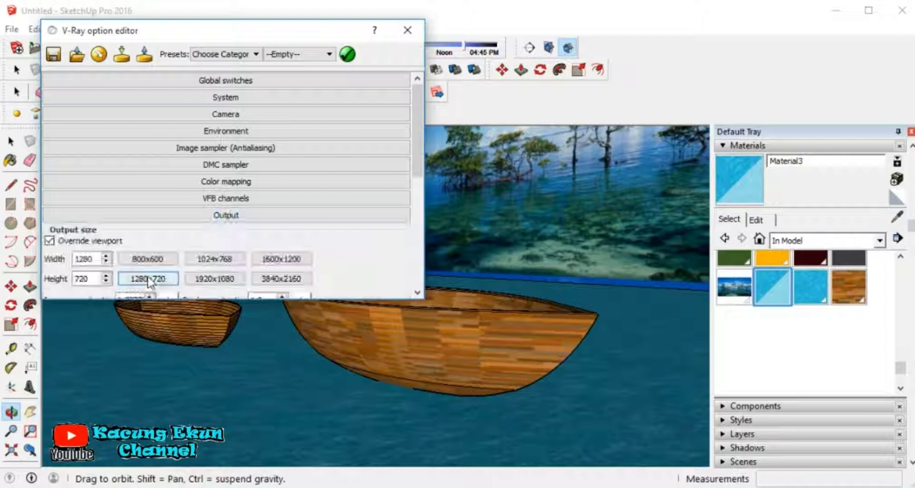
{"action": "left_click", "coordinate": [408, 30]}
{"action": "left_click", "coordinate": [178, 114]}
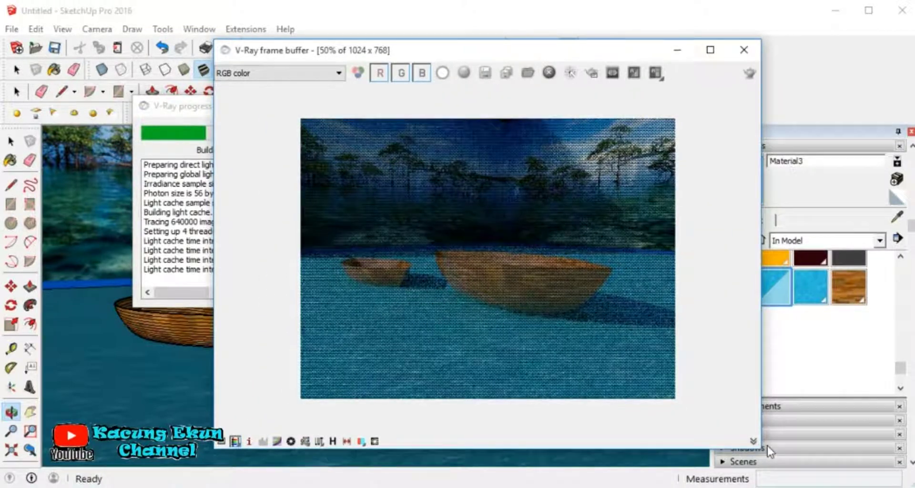
{"action": "left_click", "coordinate": [744, 49]}
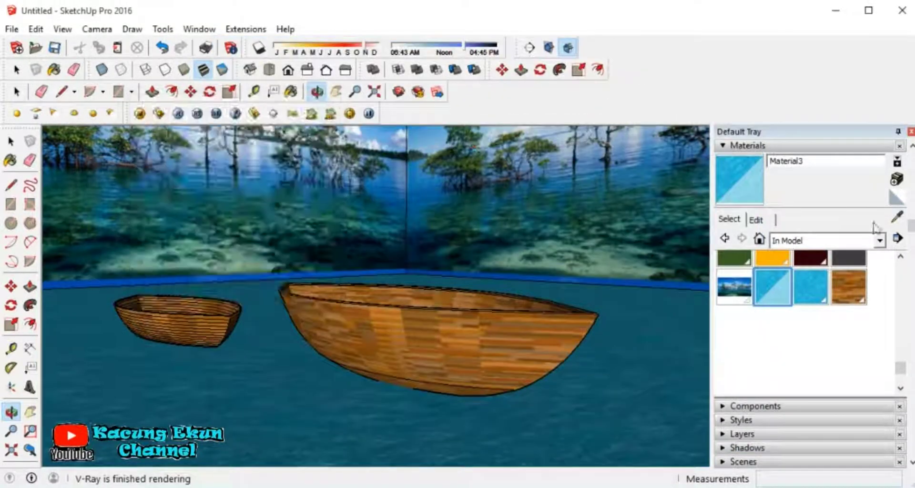
Add a Reflection layer to Water Sparkling and turn on scene shadows
{"action": "left_click", "coordinate": [164, 115]}
{"action": "right_click", "coordinate": [119, 355]}
{"action": "left_click", "coordinate": [330, 380]}
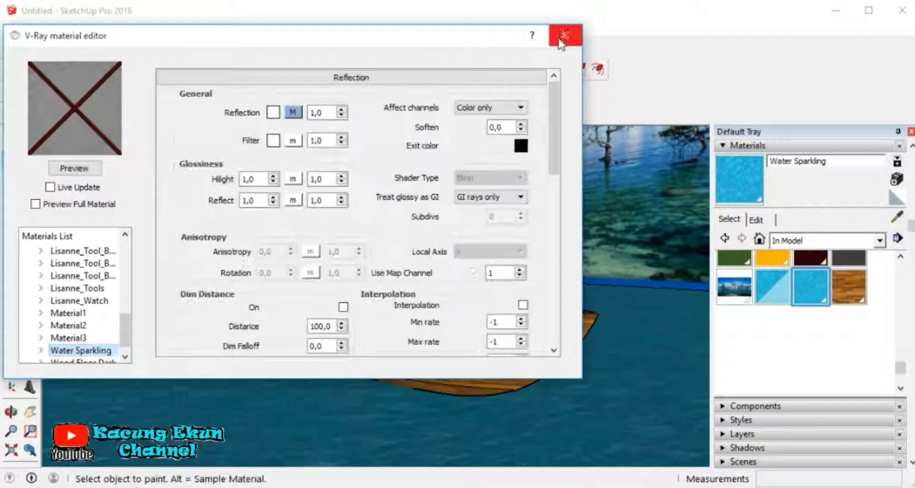
{"action": "left_click", "coordinate": [554, 34]}
{"action": "left_click", "coordinate": [259, 48]}
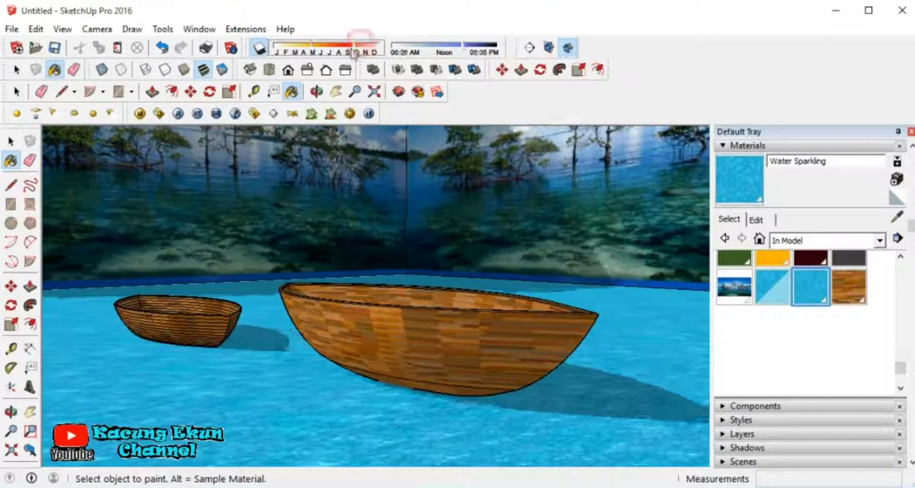
Shift the sun's date to move the shadows and enlarge the V-Ray frame buffer
{"action": "mouse_move", "coordinate": [362, 46]}
{"action": "left_mouse_down"}
{"action": "mouse_move", "coordinate": [453, 49]}
{"action": "mouse_move", "coordinate": [429, 43]}
{"action": "left_mouse_up"}
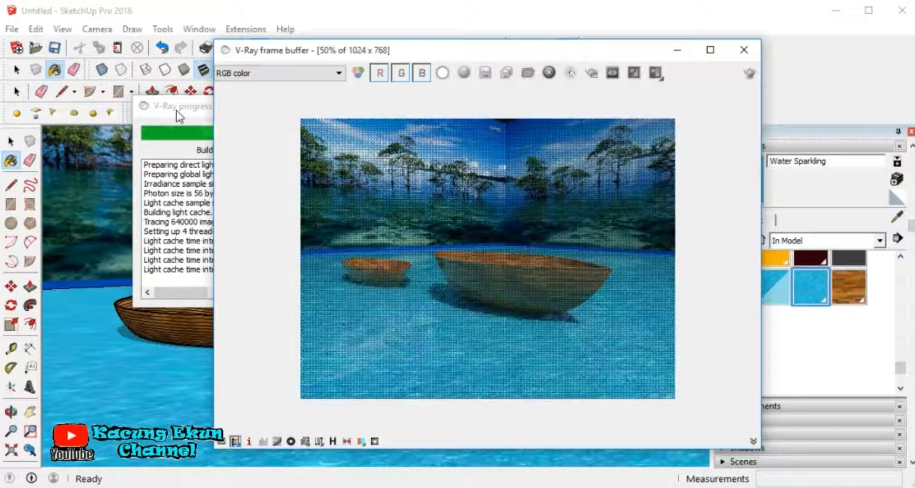
{"action": "left_click_drag", "start_coordinate": [640, 50], "coordinate": [486, 29]}
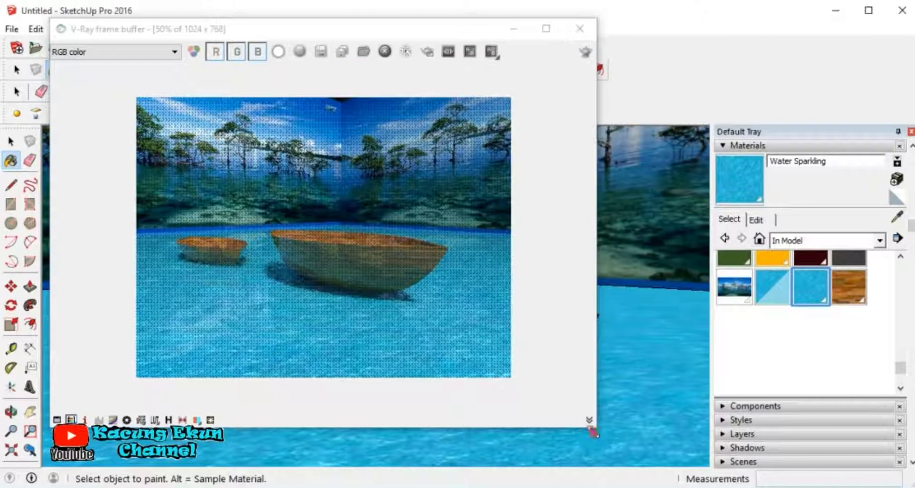
{"action": "left_click_drag", "start_coordinate": [593, 428], "coordinate": [796, 486]}
{"action": "scroll", "coordinate": [520, 337], "scroll_direction": "up", "scroll_amount": 1}
{"action": "scroll", "coordinate": [516, 334], "scroll_direction": "down", "scroll_amount": 1}
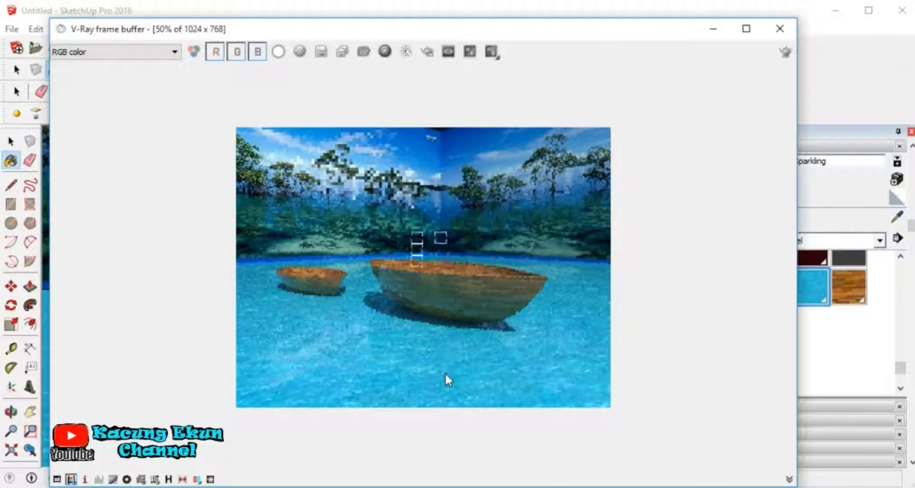
Zoom the render to full size and zoom in and out to inspect it
{"action": "double_click", "coordinate": [445, 373]}
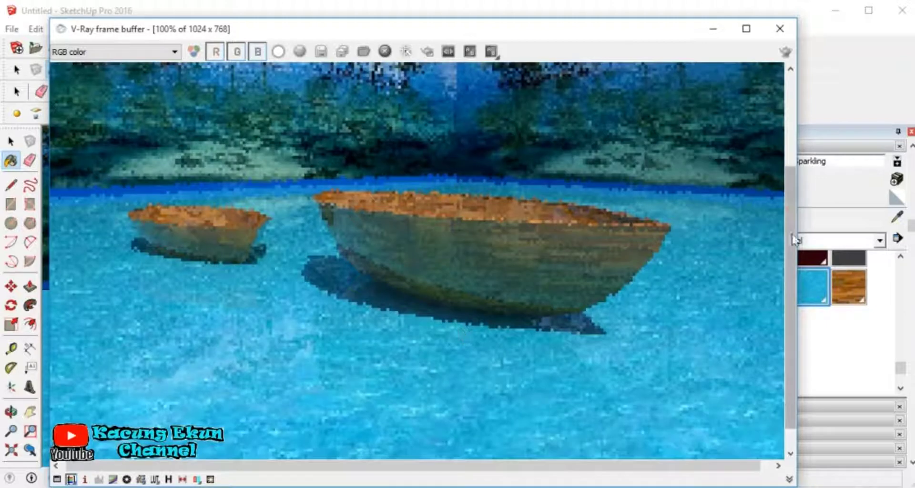
{"action": "left_click_drag", "start_coordinate": [791, 241], "coordinate": [780, 185]}
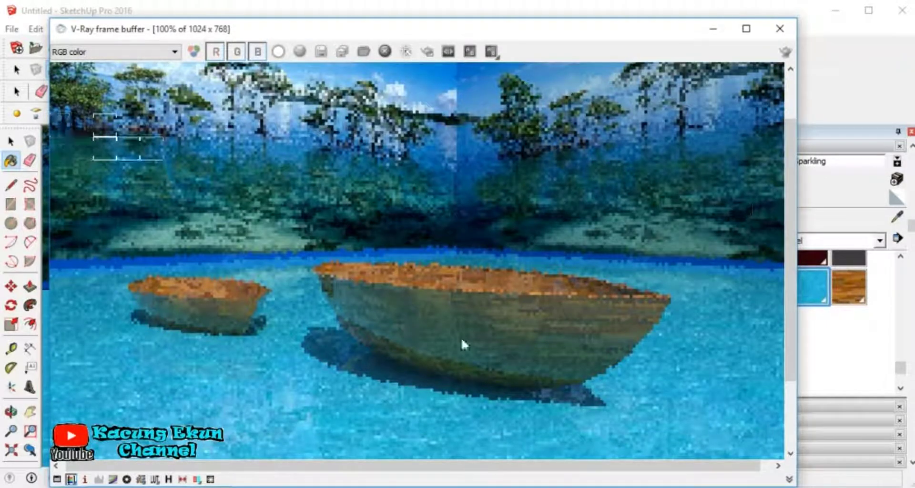
{"action": "scroll", "coordinate": [605, 237], "scroll_direction": "down", "scroll_amount": 1}
{"action": "scroll", "coordinate": [193, 195], "scroll_direction": "up", "scroll_amount": 1}
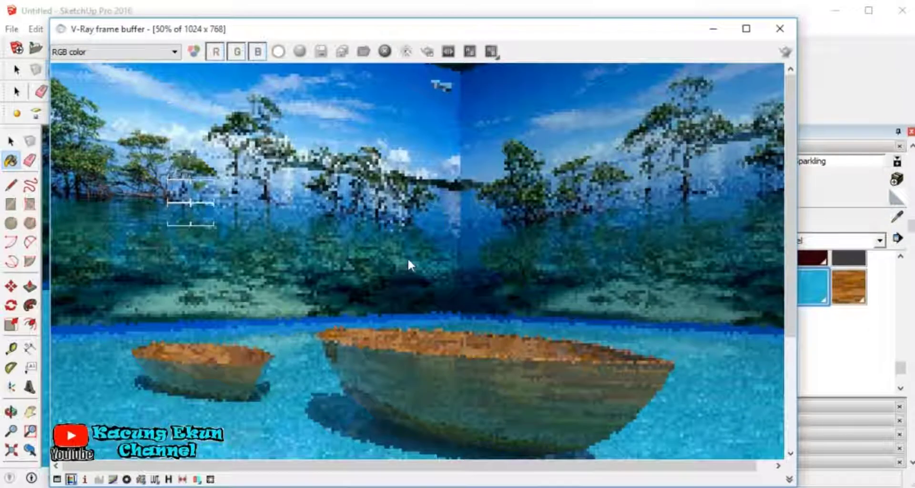
{"action": "scroll", "coordinate": [408, 262], "scroll_direction": "down", "scroll_amount": 1}
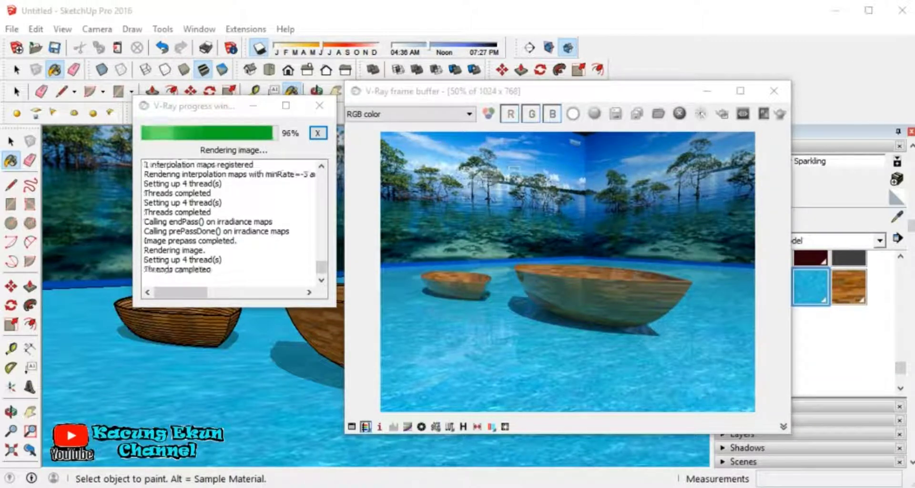
Close the render progress window, then move and enlarge the frame buffer
{"action": "left_click", "coordinate": [319, 106]}
{"action": "mouse_move", "coordinate": [539, 99]}
{"action": "left_mouse_down"}
{"action": "mouse_move", "coordinate": [635, 99]}
{"action": "mouse_move", "coordinate": [471, 47]}
{"action": "left_mouse_up"}
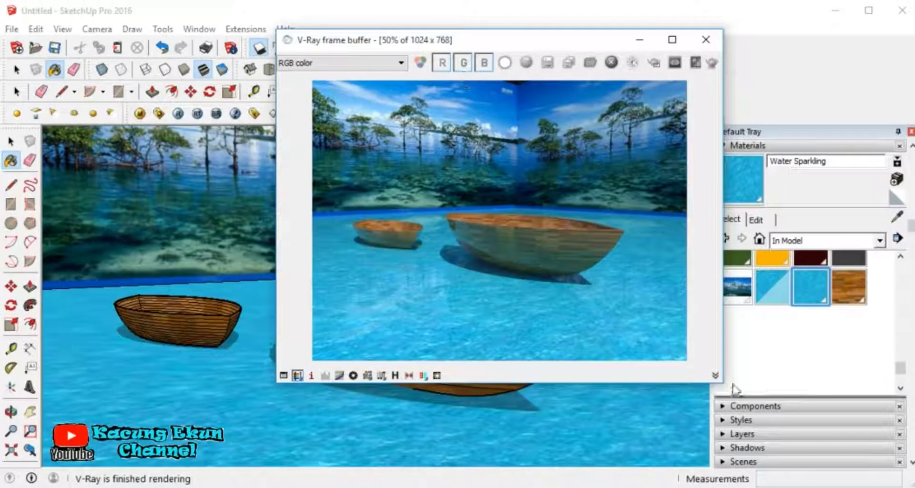
{"action": "left_click_drag", "start_coordinate": [729, 388], "coordinate": [868, 470]}
Zoom through the finished image, then shrink the frame buffer beside the model
{"action": "scroll", "coordinate": [599, 190], "scroll_direction": "up", "scroll_amount": 1}
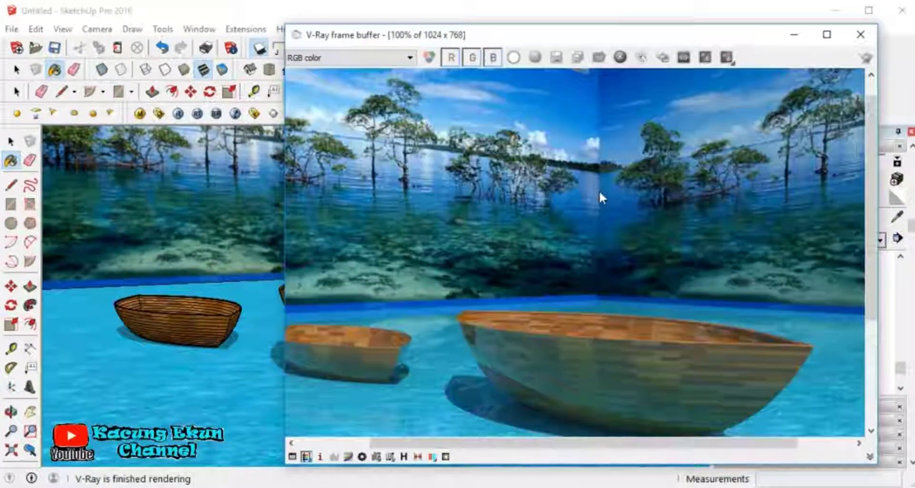
{"action": "scroll", "coordinate": [559, 256], "scroll_direction": "down", "scroll_amount": 1}
{"action": "scroll", "coordinate": [564, 139], "scroll_direction": "down", "scroll_amount": 1}
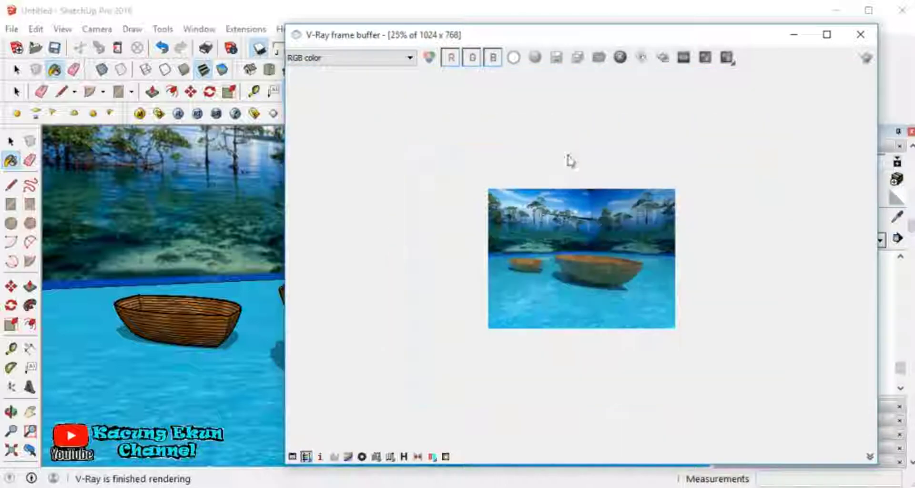
{"action": "scroll", "coordinate": [599, 224], "scroll_direction": "up", "scroll_amount": 1}
{"action": "left_click_drag", "start_coordinate": [286, 25], "coordinate": [434, 93]}
{"action": "mouse_move", "coordinate": [680, 109]}
{"action": "left_mouse_down"}
{"action": "mouse_move", "coordinate": [723, 53]}
{"action": "mouse_move", "coordinate": [714, 90]}
{"action": "left_mouse_up"}
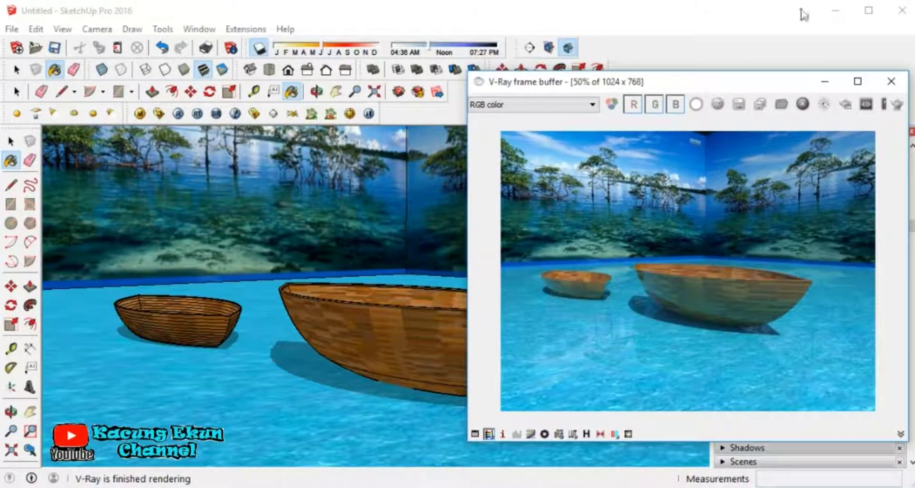